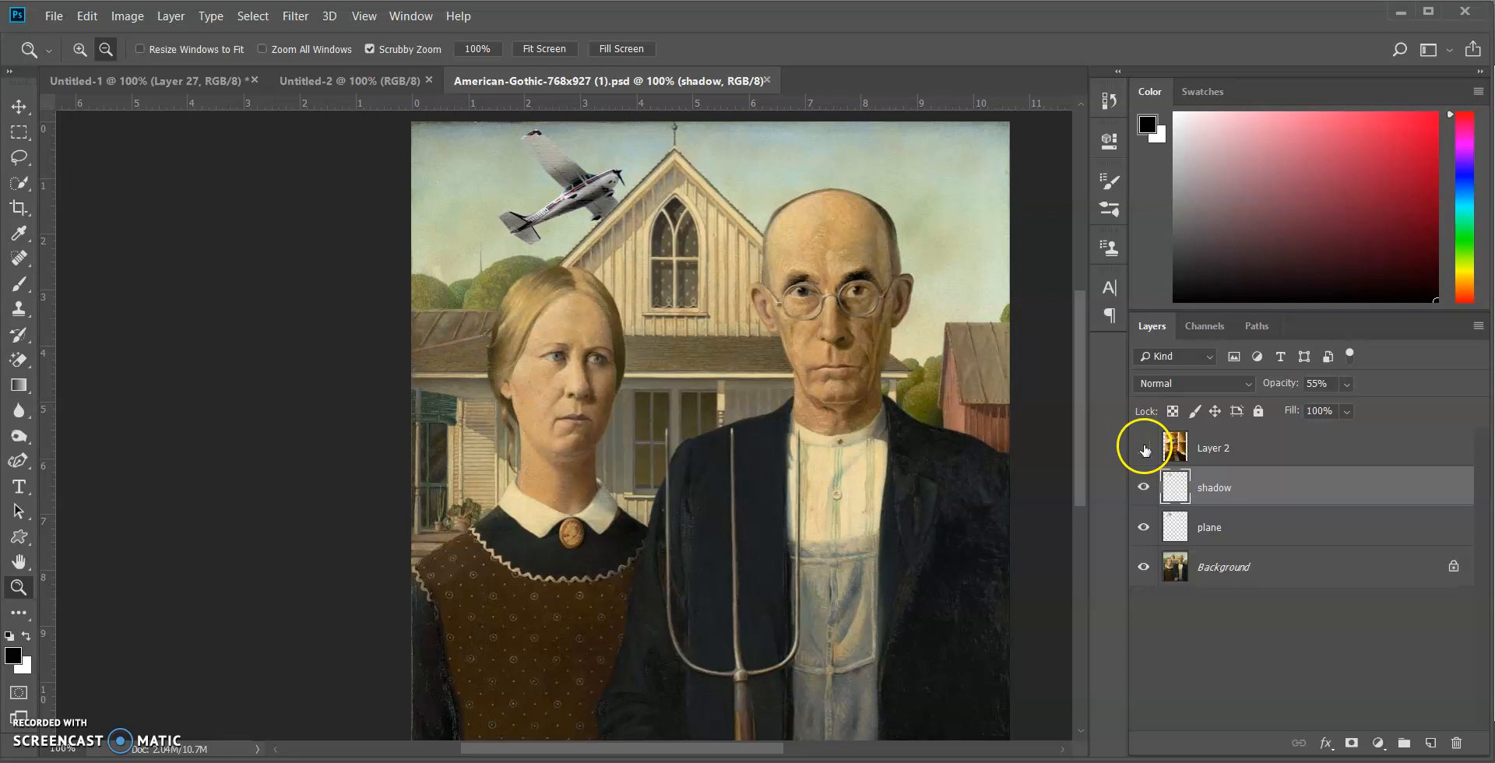
Make Layer 2, the photo of the man wearing the pilot's cap, visible over the painting
click(1144, 448)
click(1144, 447)
click(1144, 448)
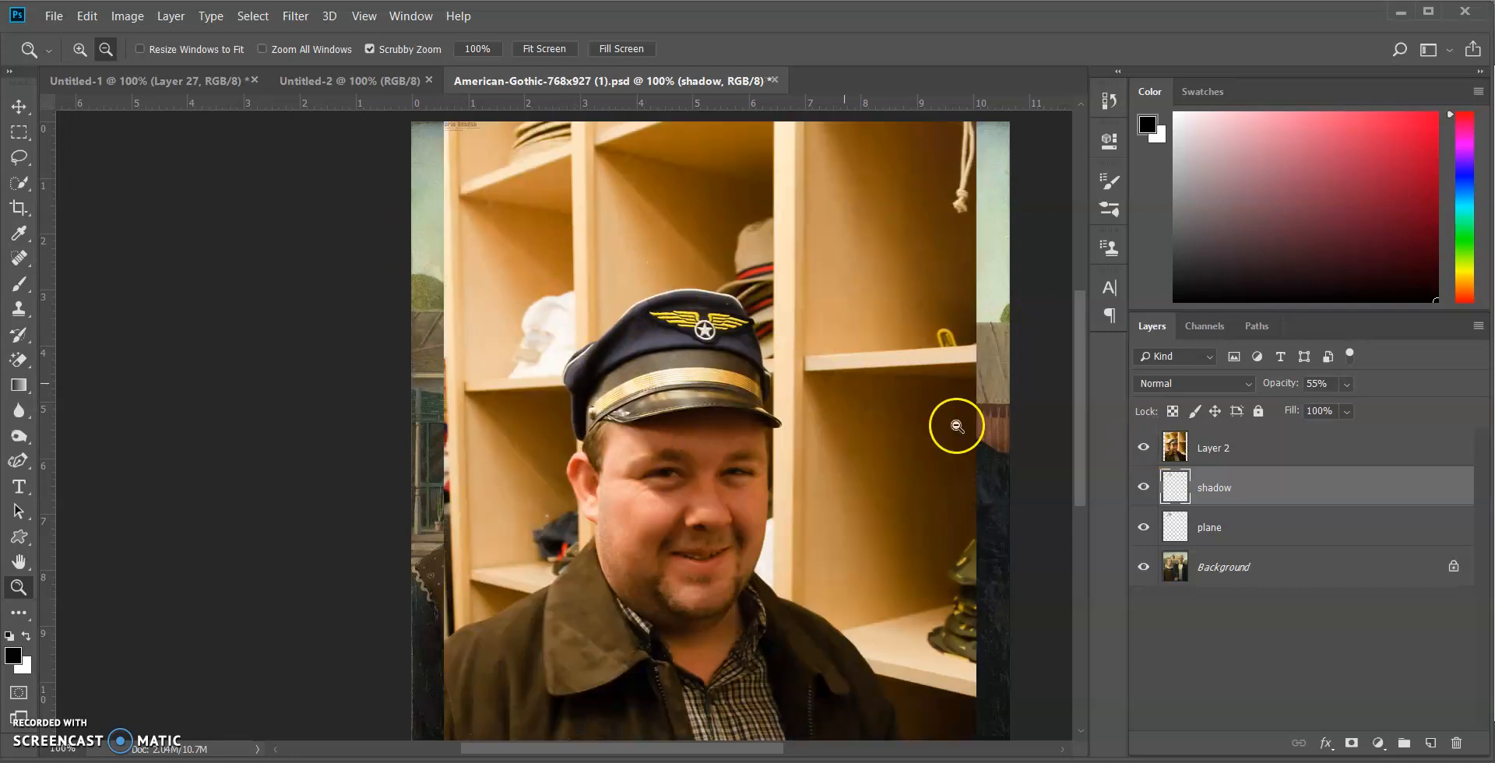
click(1144, 448)
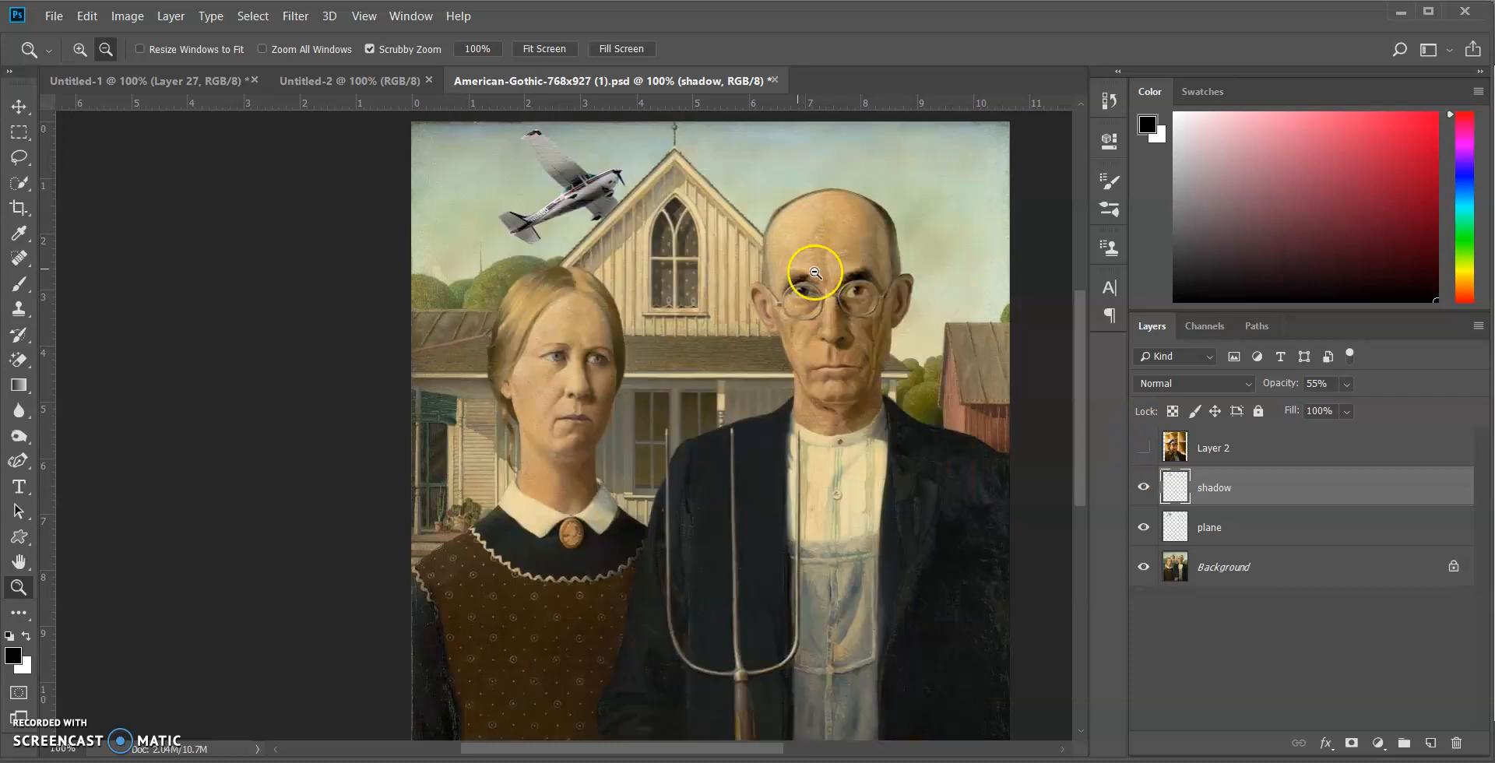
click(1144, 449)
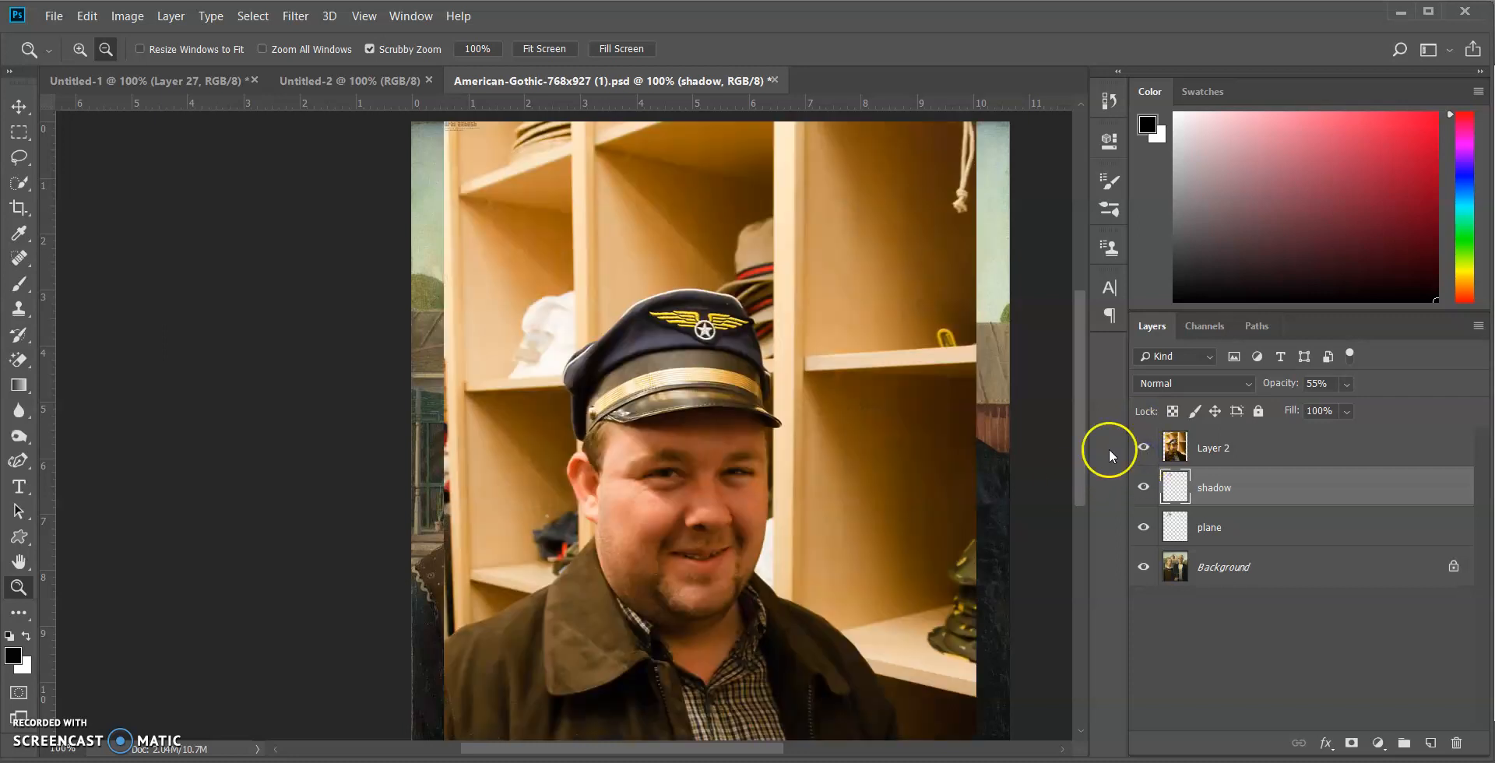
Try selecting the pilot's cap with the Quick Selection tool at brush size 80, and clear the selection
scroll(697, 397, down, 1)
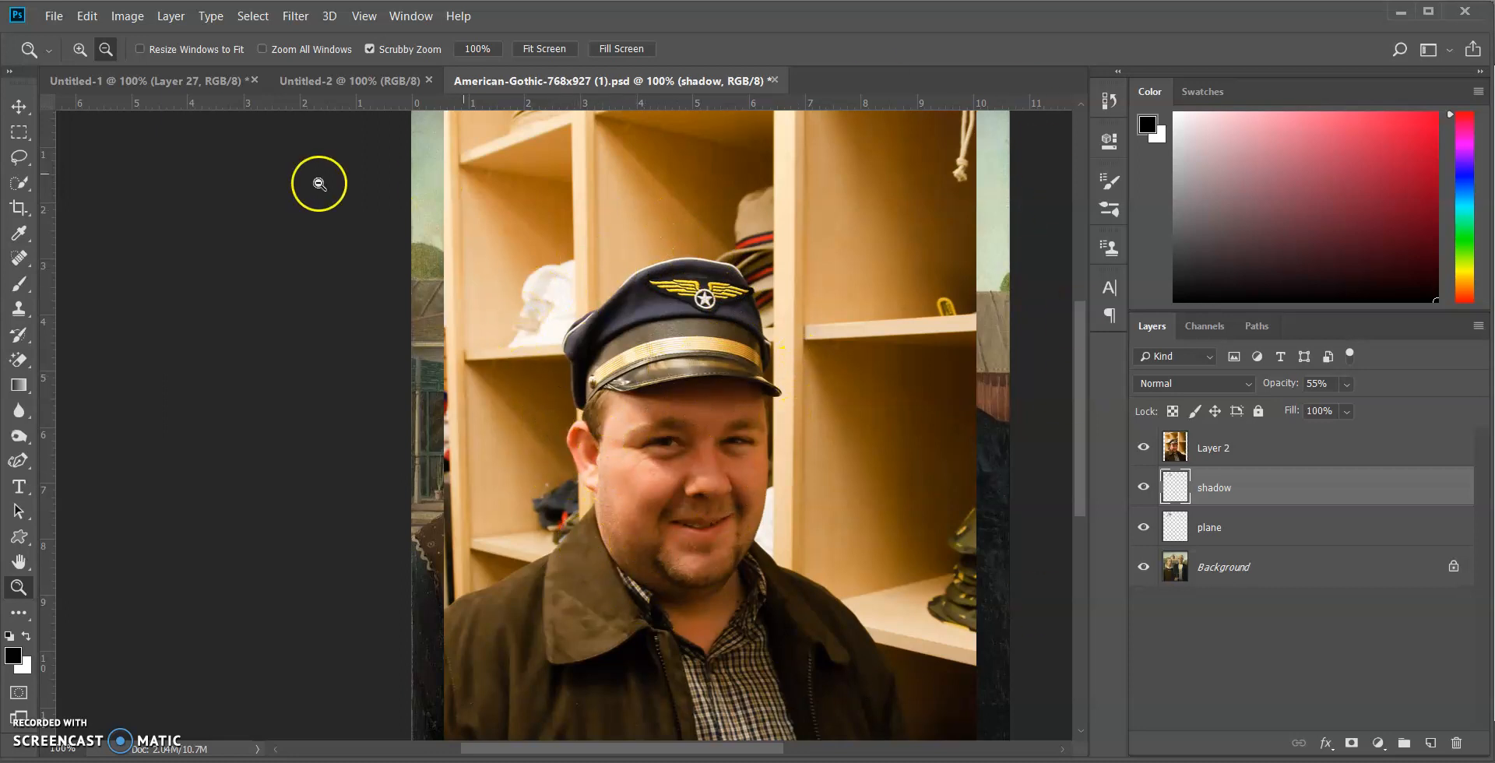
scroll(901, 526, down, 2)
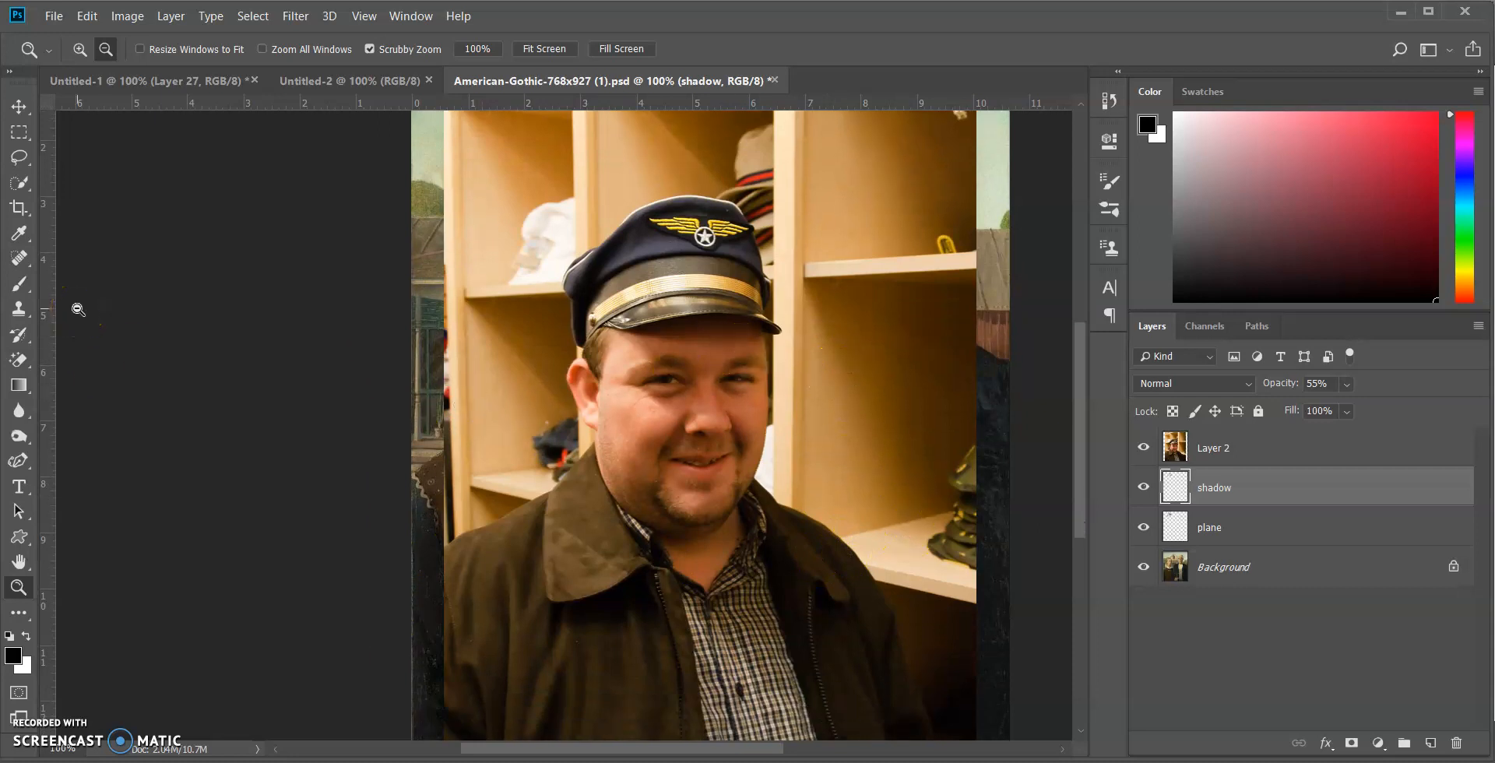
click(18, 184)
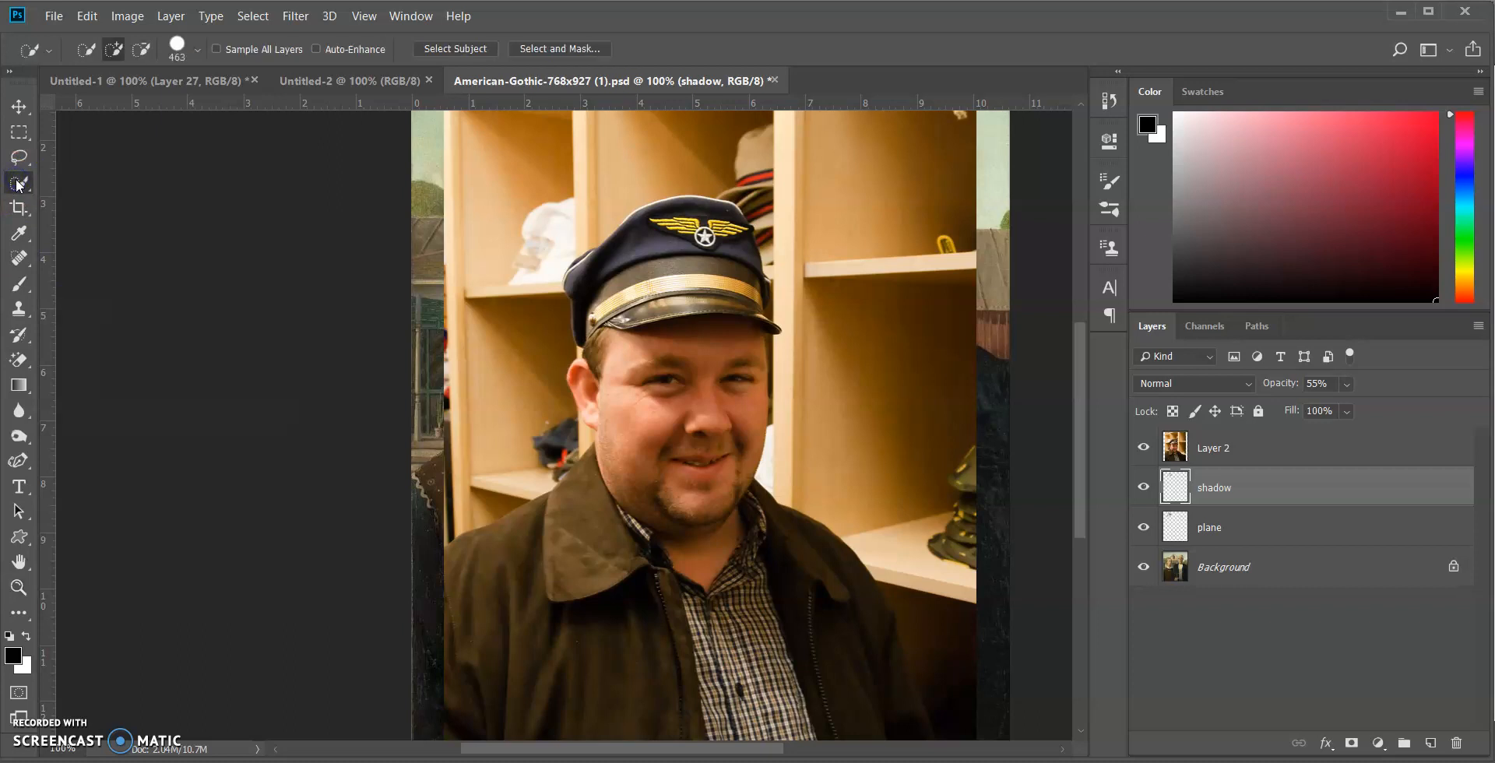
click(197, 50)
drag(187, 96, 161, 97)
click(199, 49)
mouse_move(657, 251)
mouse_down()
mouse_move(699, 250)
mouse_move(685, 240)
mouse_move(613, 281)
mouse_move(664, 231)
mouse_move(731, 244)
mouse_move(697, 251)
mouse_move(721, 253)
mouse_move(724, 283)
mouse_up()
mouse_move(594, 290)
mouse_down()
mouse_move(690, 265)
mouse_move(710, 233)
mouse_up()
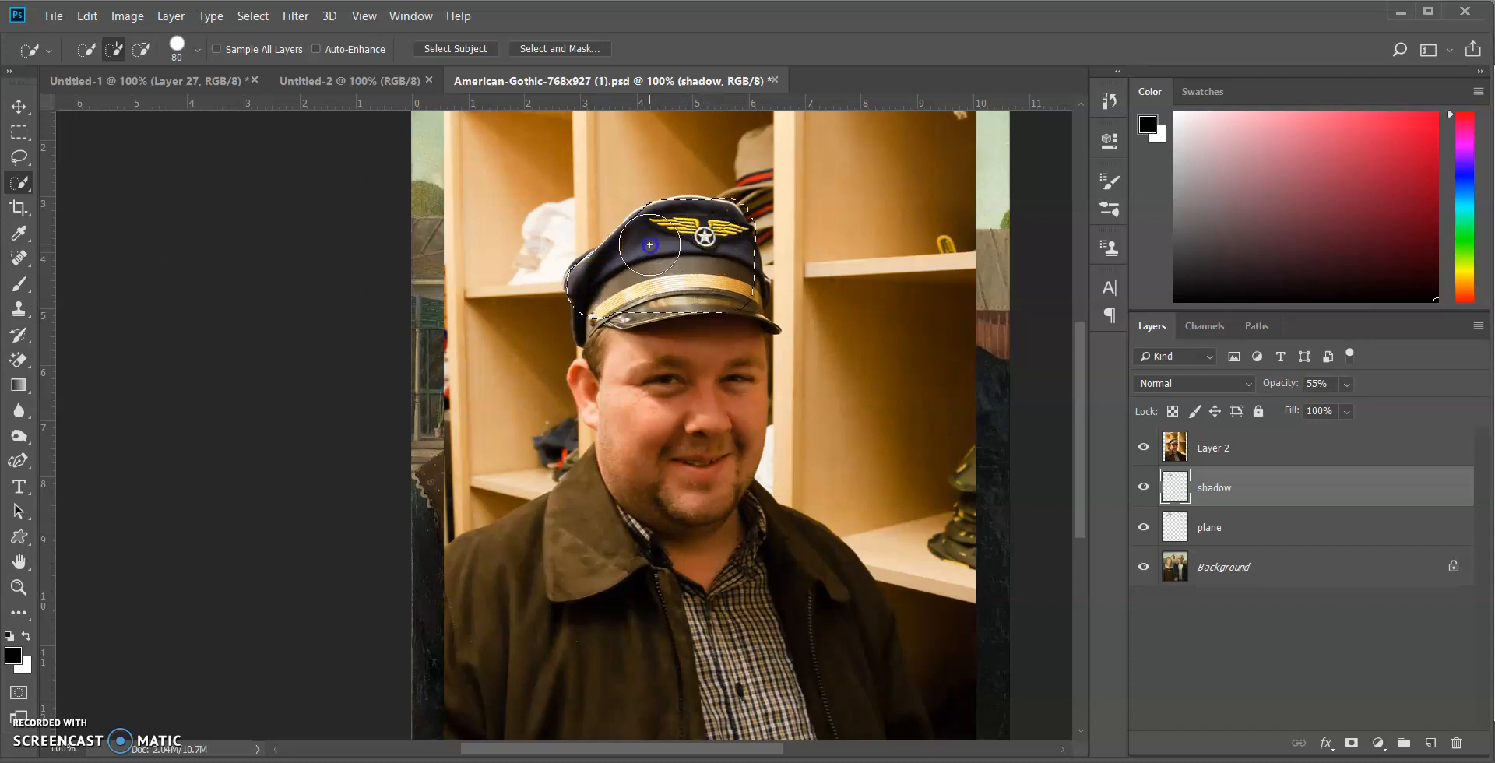
key(ctrl+d)
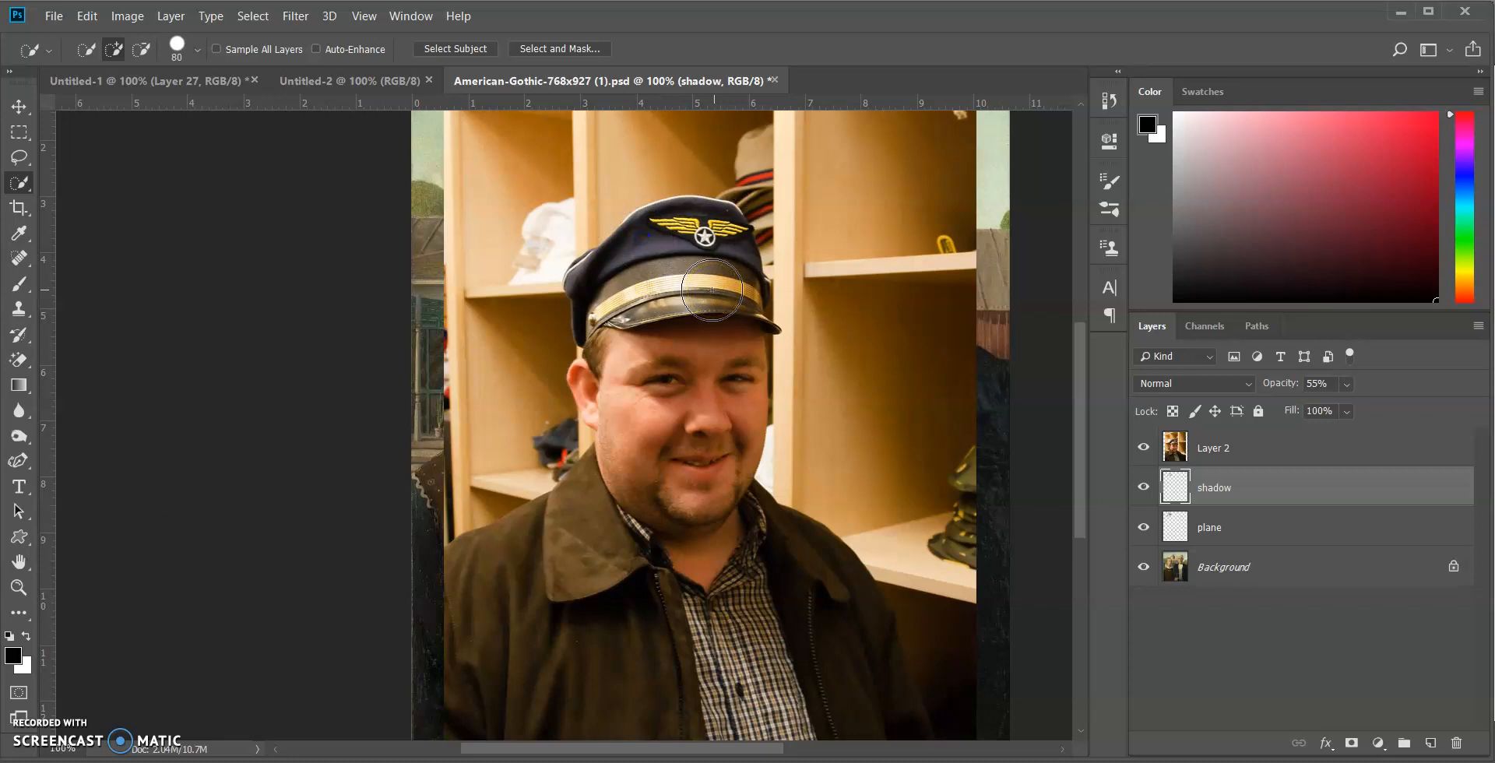
Trace the pilot's cap with the Magnetic Lasso and try to copy it while the shadow layer is active
mouse_move(19, 157)
mouse_down()
mouse_move(65, 159)
mouse_move(67, 194)
mouse_up()
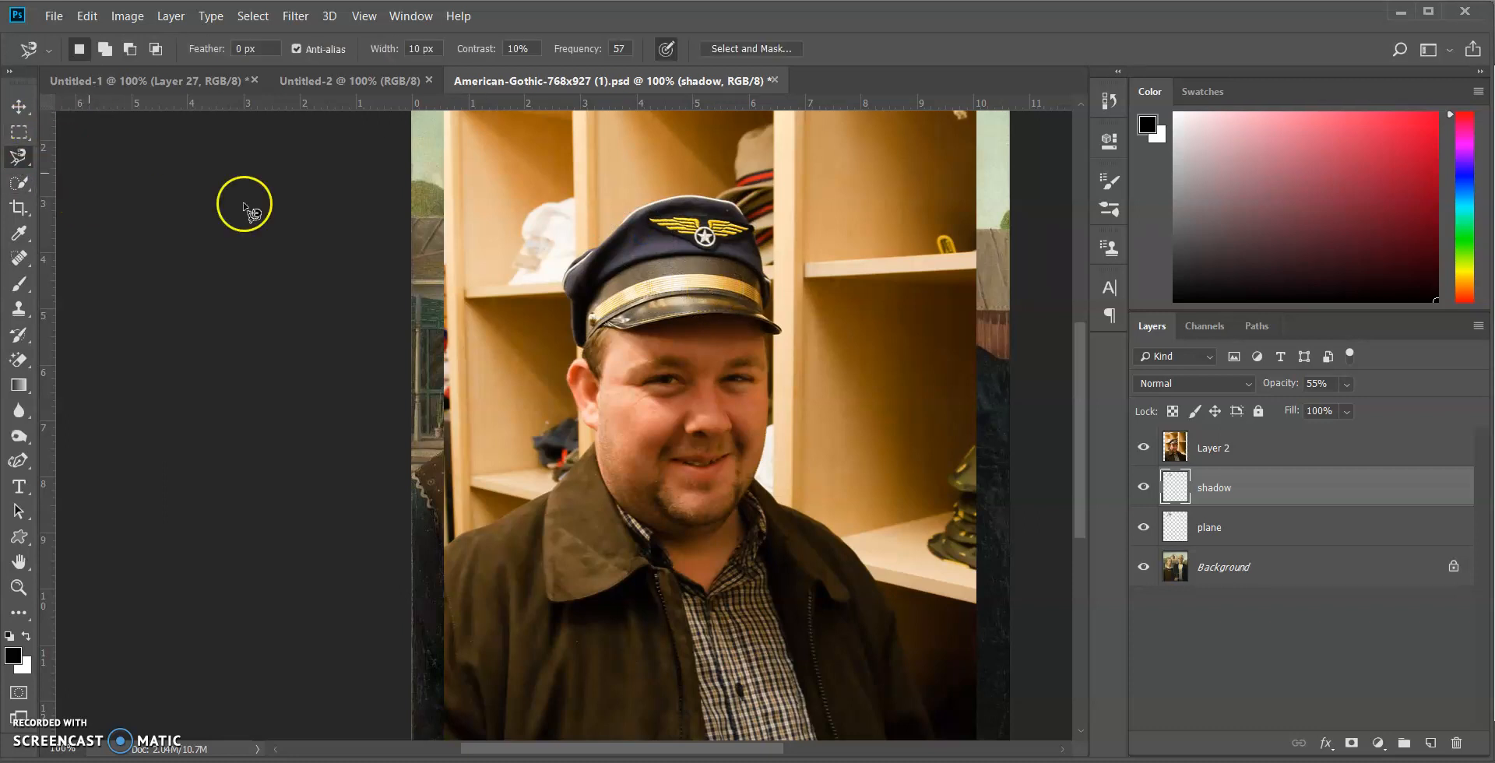
click(604, 245)
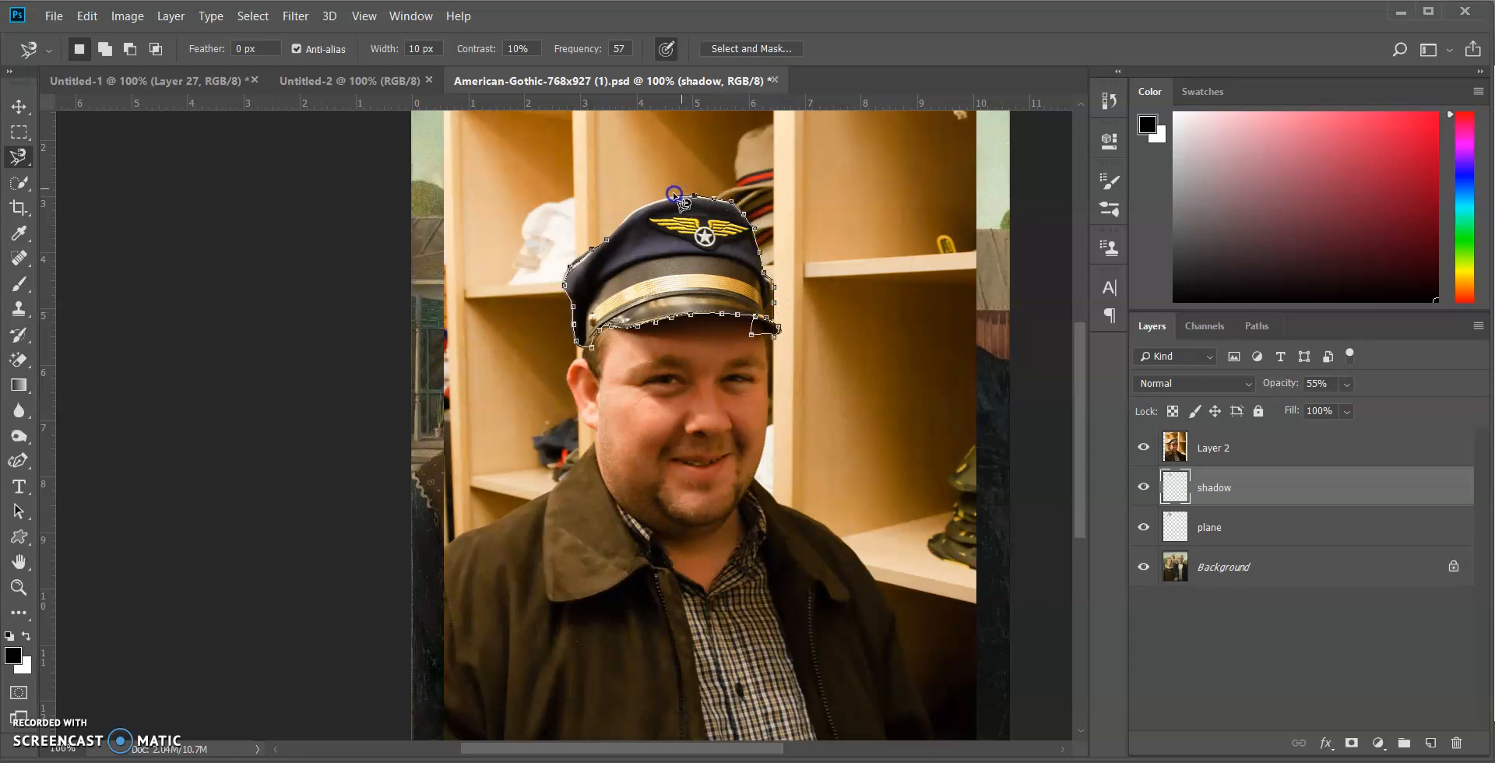
click(609, 239)
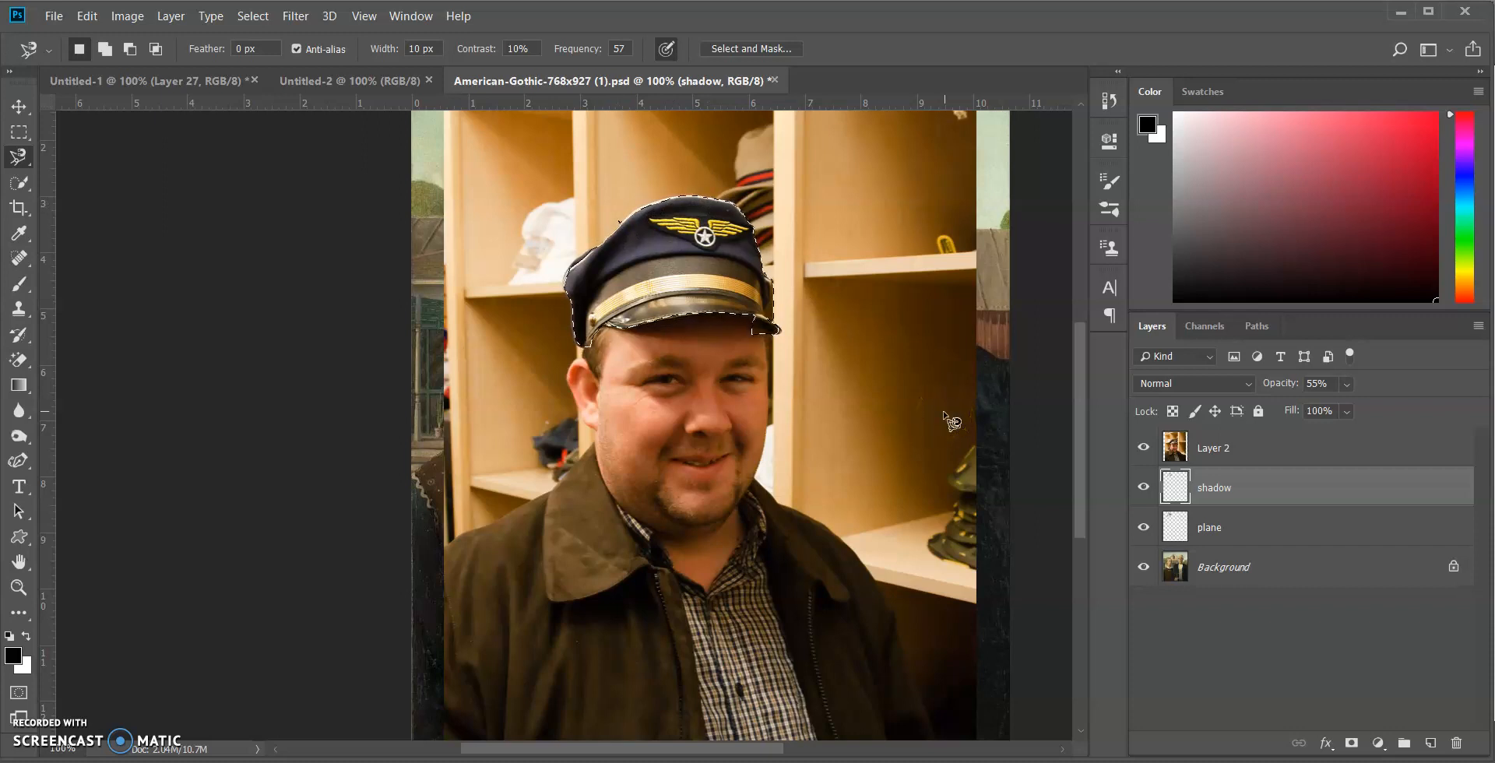
key(ctrl+c)
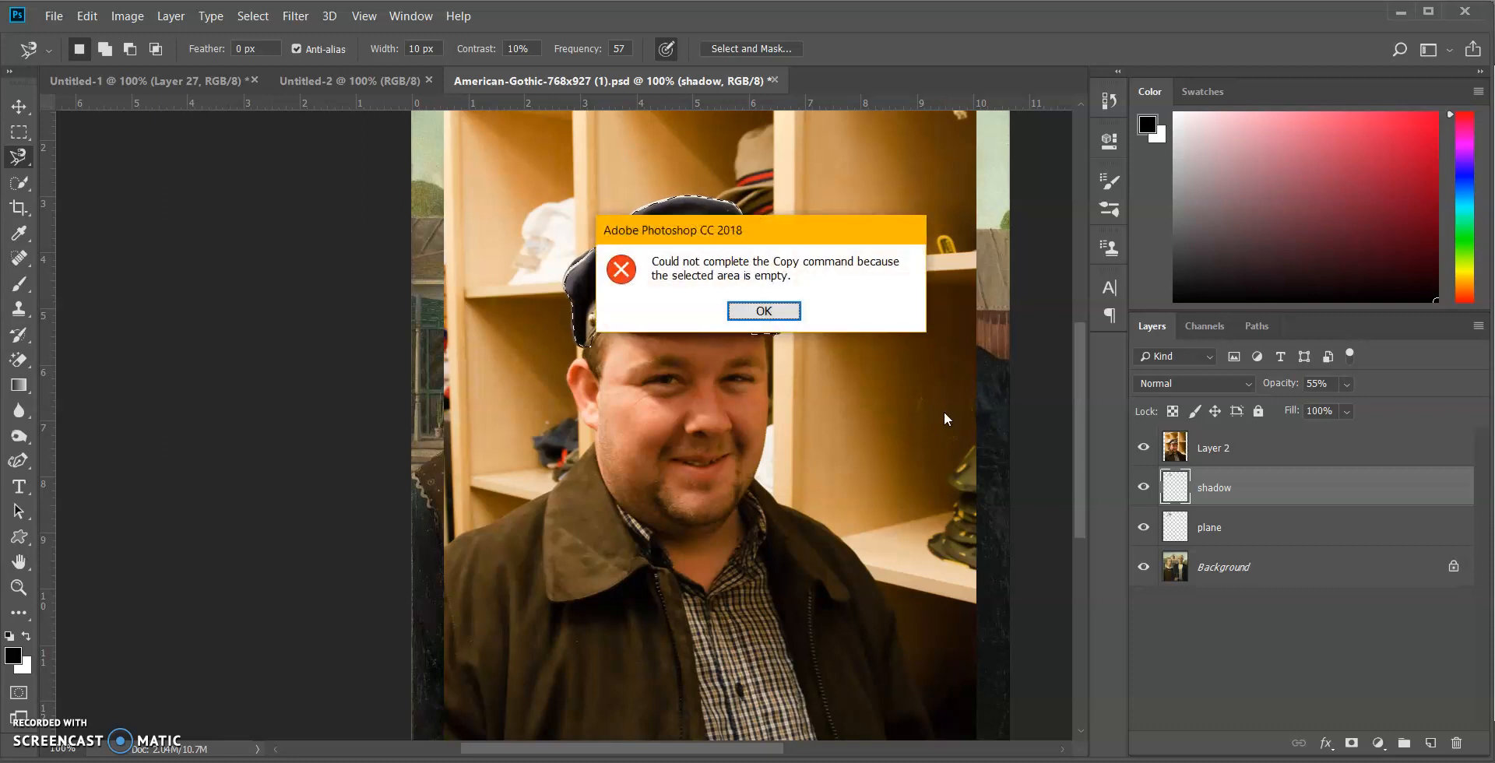
click(771, 309)
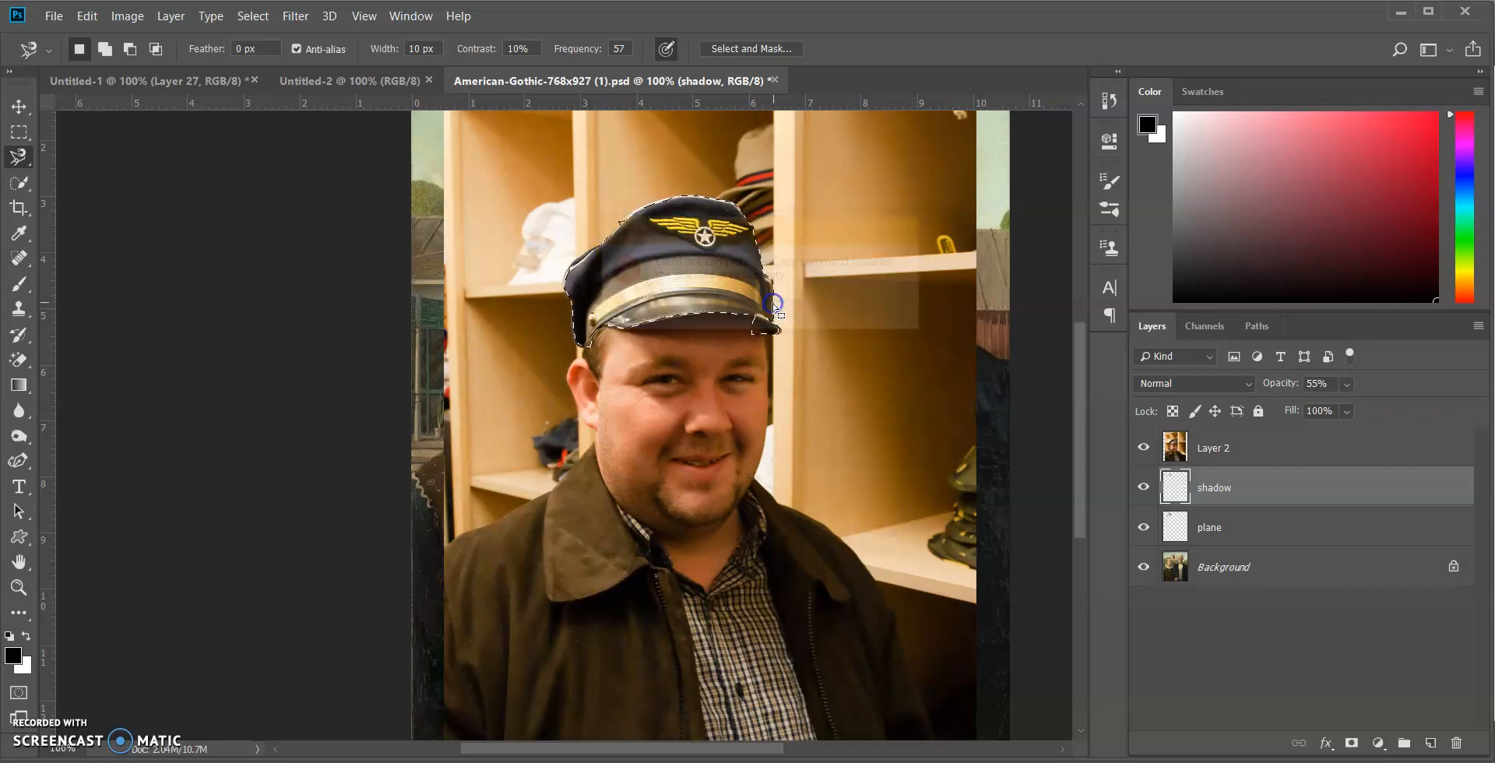
Make Layer 2 active, clear the old selection, and trace a closed Magnetic Lasso selection around the pilot's cap
click(1219, 450)
click(854, 424)
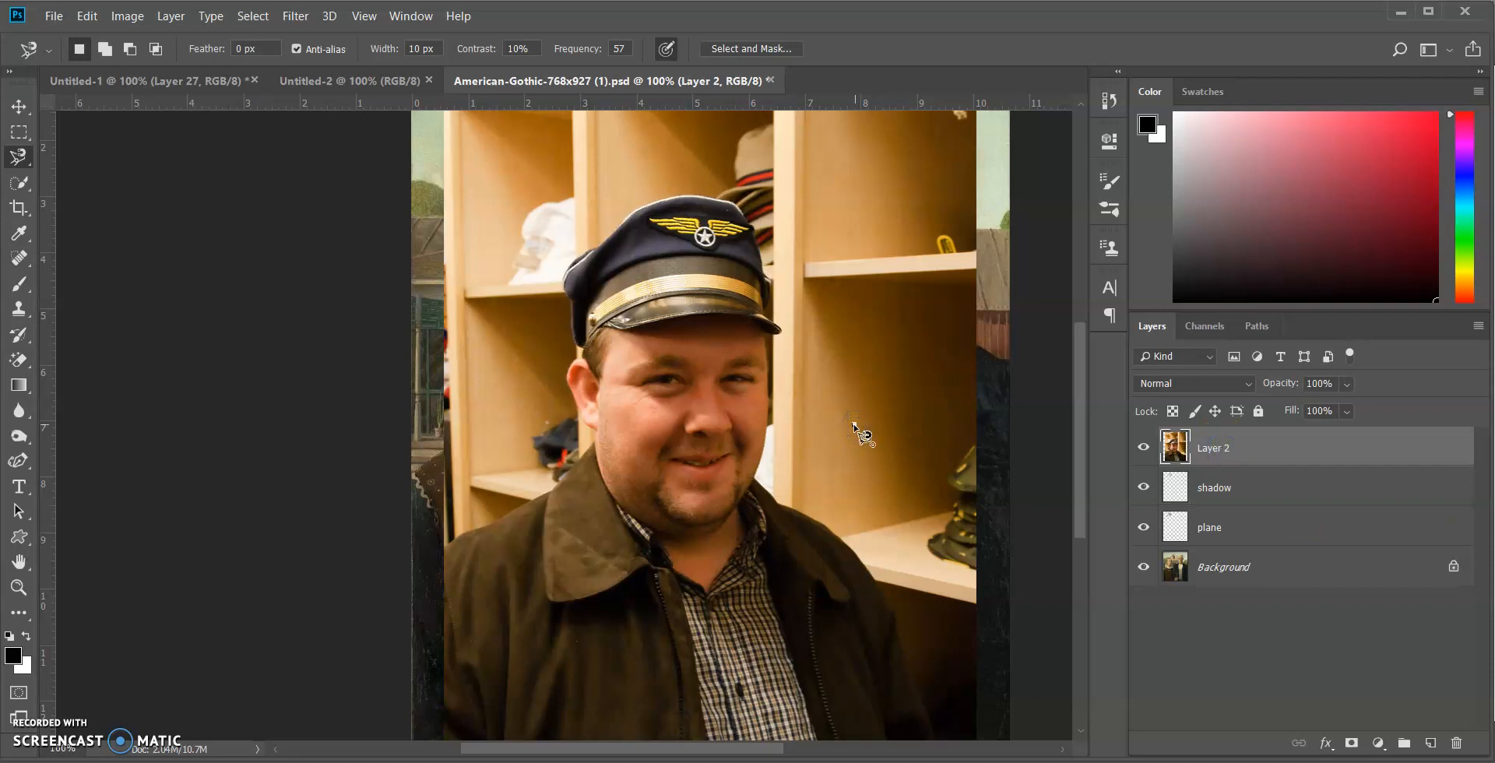
click(786, 327)
click(685, 198)
drag(658, 196, 635, 211)
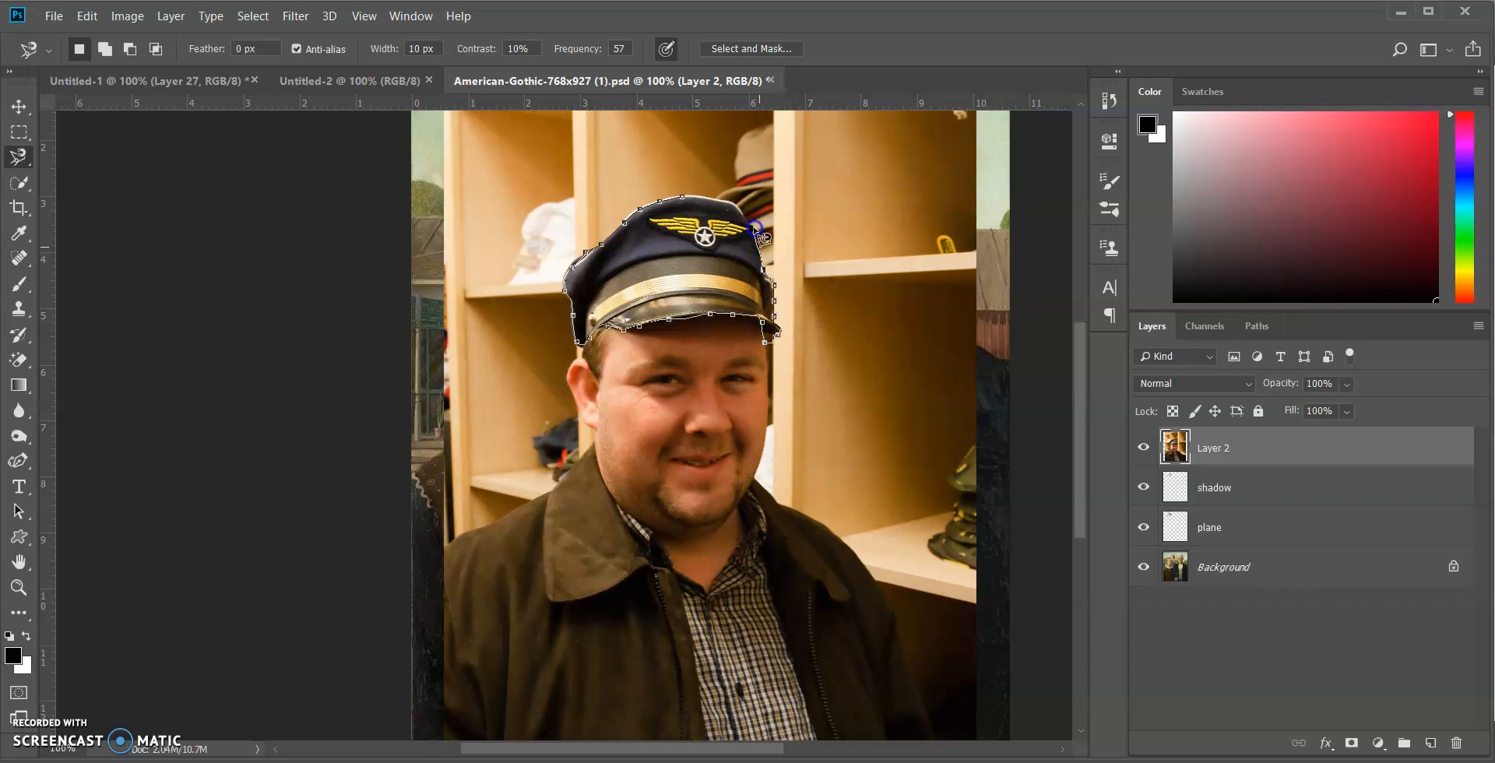
click(685, 200)
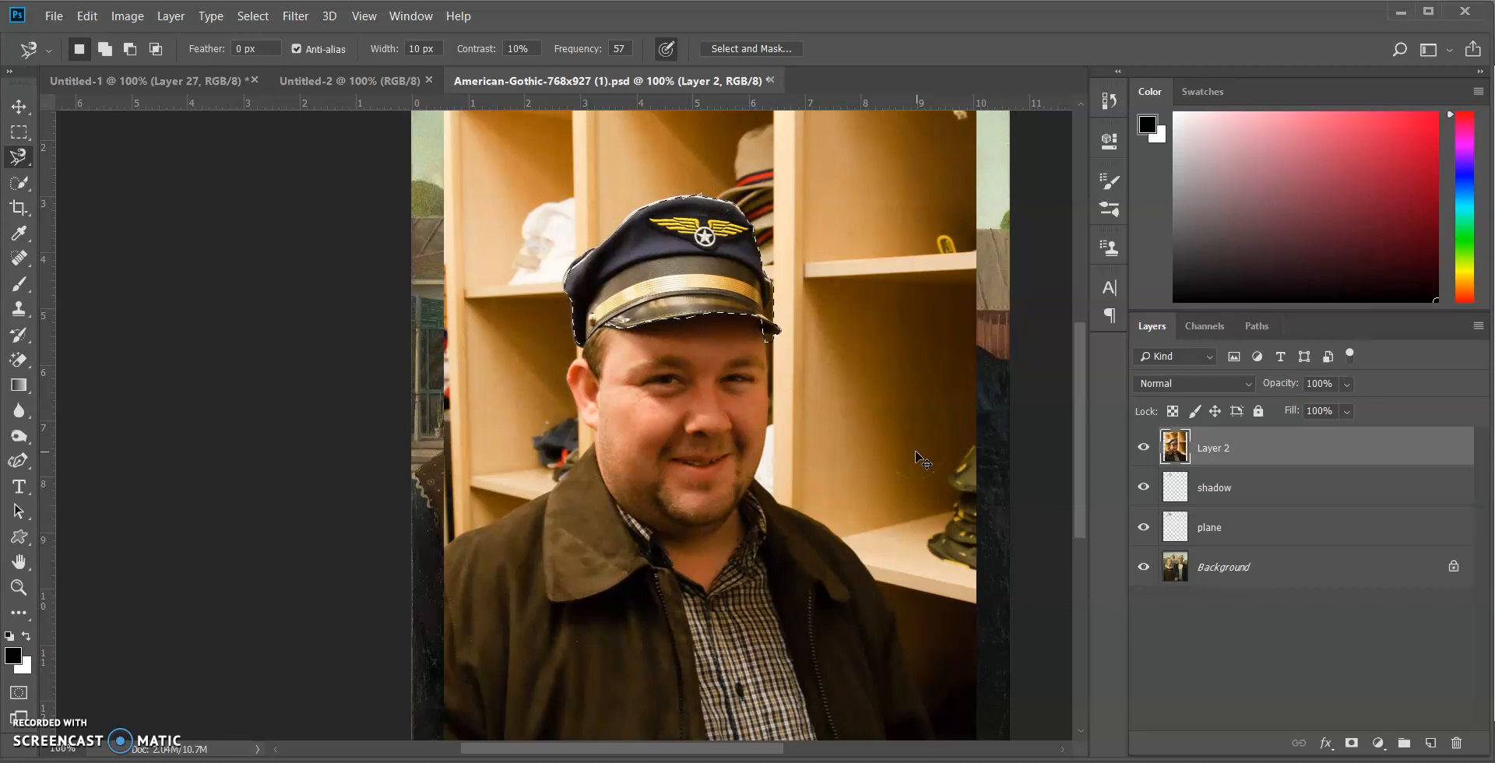
Copy the selected cap to its own new layer and hide Layer 2
key(ctrl+j)
drag(1217, 443, 1176, 487)
click(1143, 487)
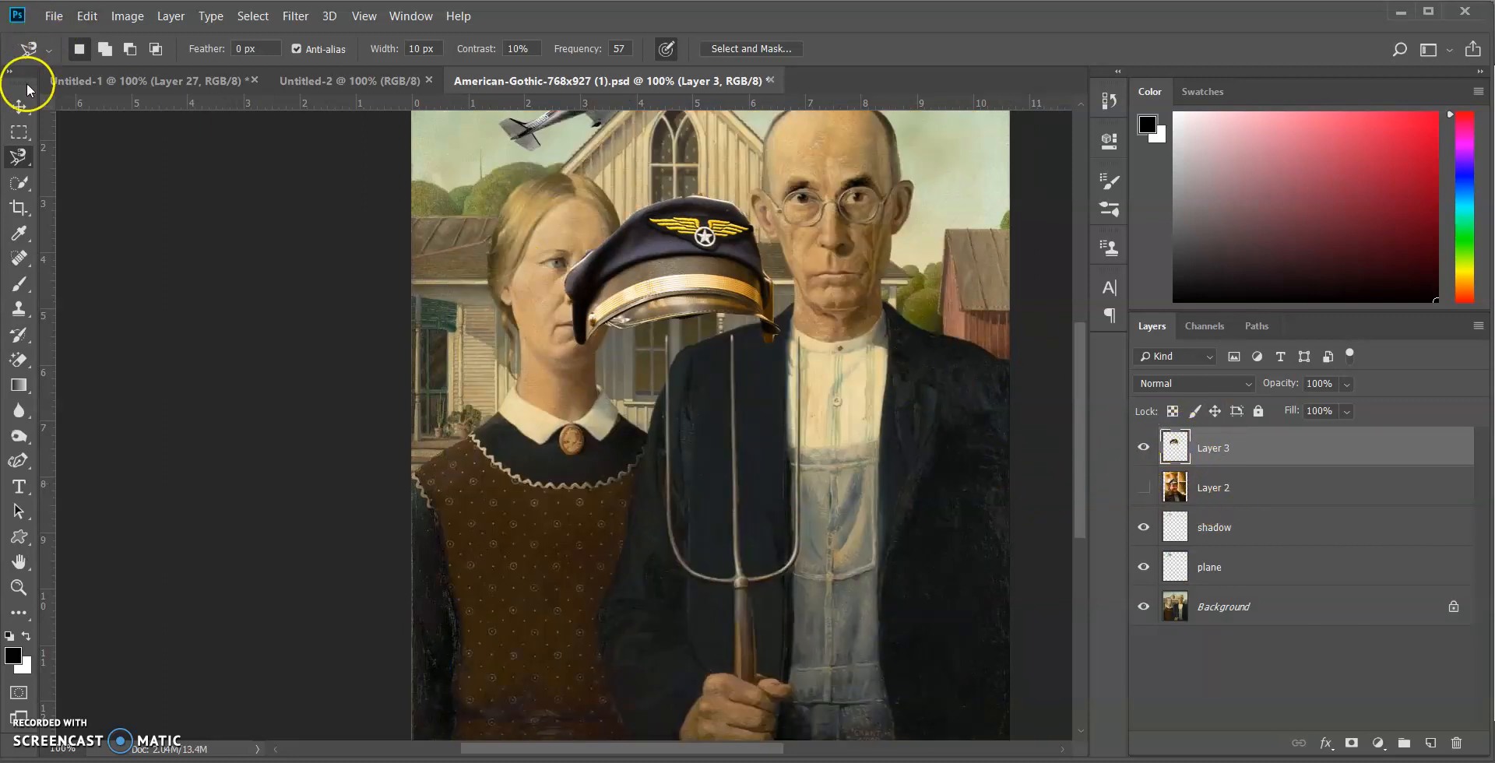
Move the cut-out cap onto the head of the man in the painting
click(19, 106)
mouse_move(660, 242)
mouse_down()
mouse_move(761, 251)
mouse_move(761, 334)
mouse_up()
scroll(955, 478, up, 3)
mouse_move(835, 448)
mouse_down()
mouse_move(852, 336)
mouse_move(904, 277)
mouse_move(880, 291)
mouse_up()
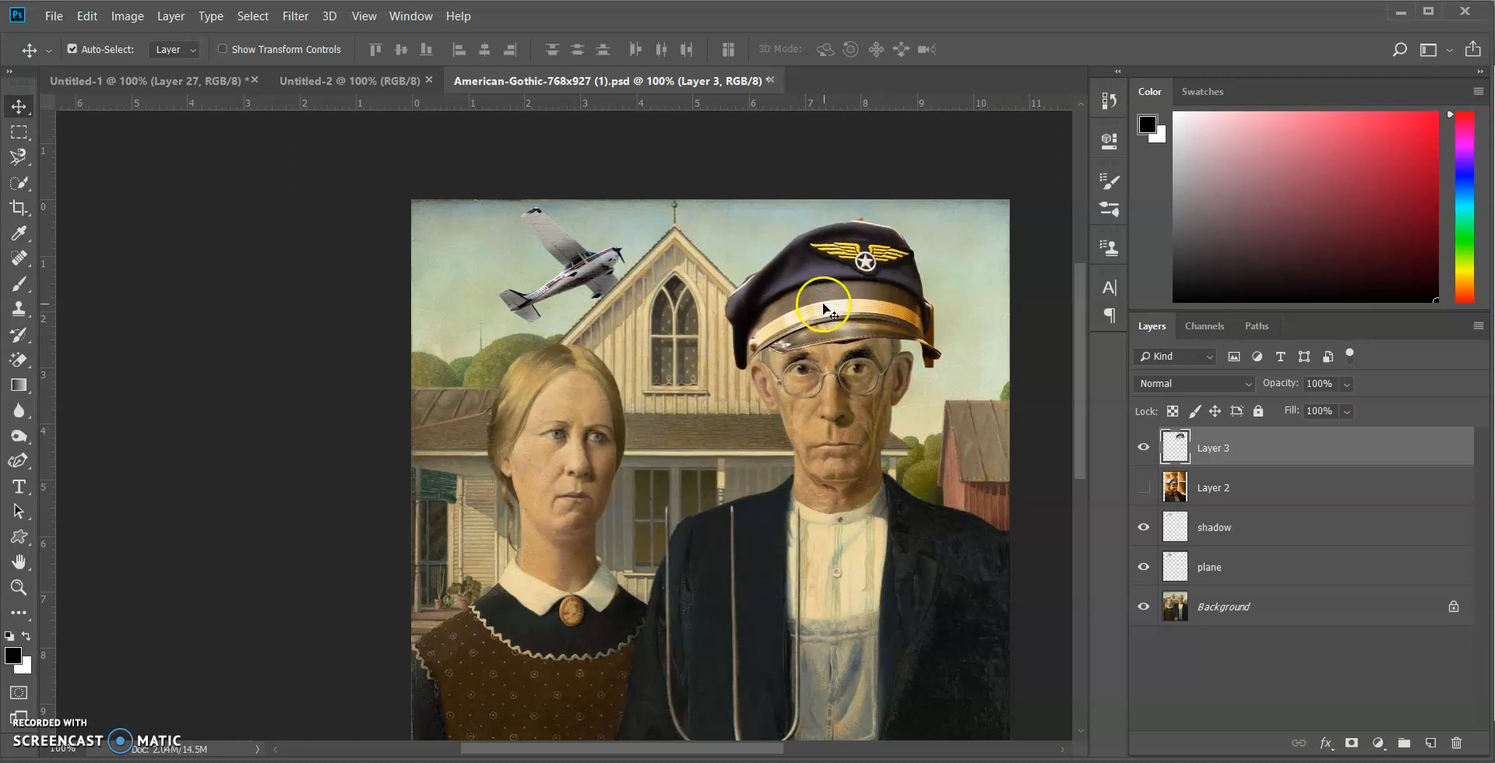
Erase leftover background along the cap's crown and its left edge with an 18 px Hard Round eraser
click(18, 584)
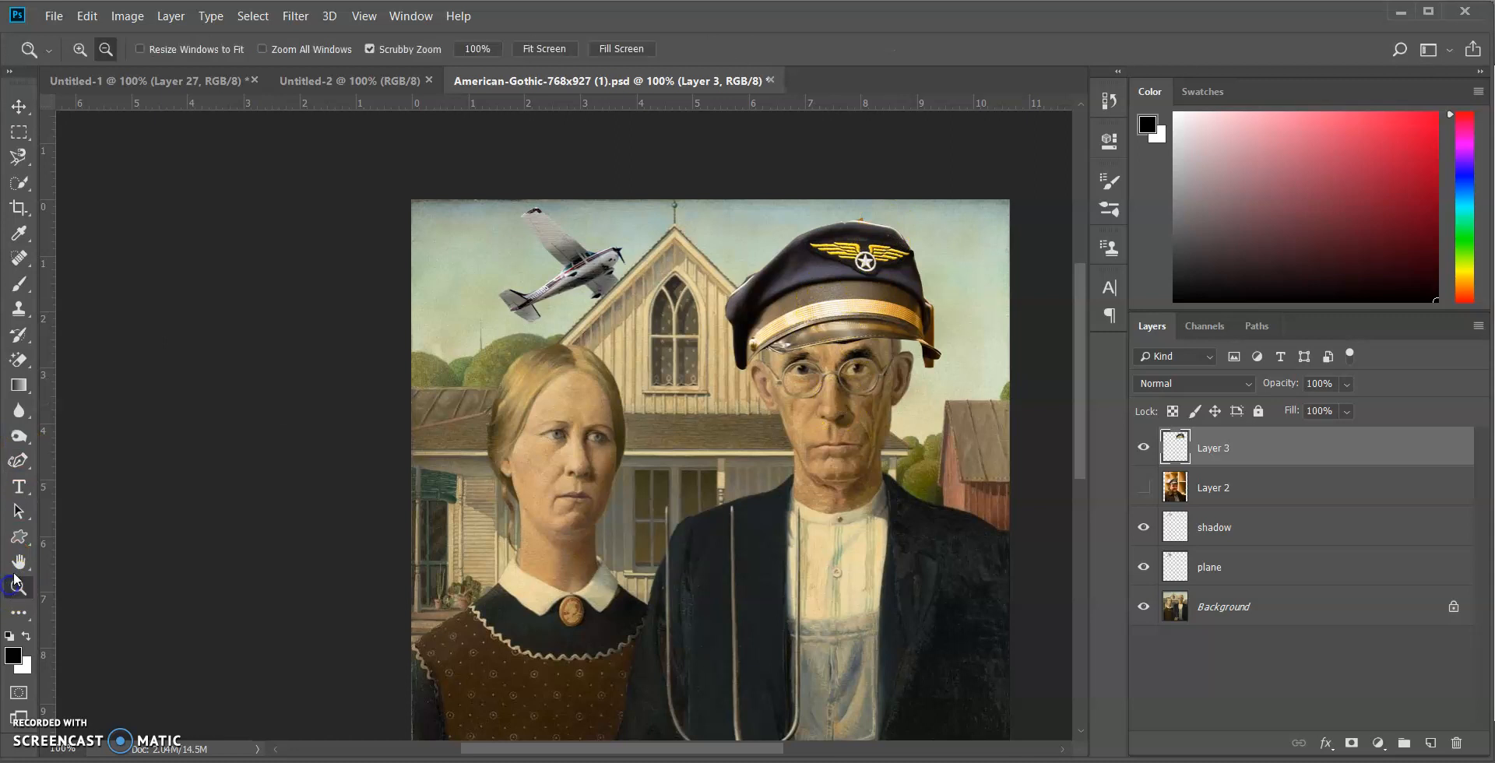
click(79, 49)
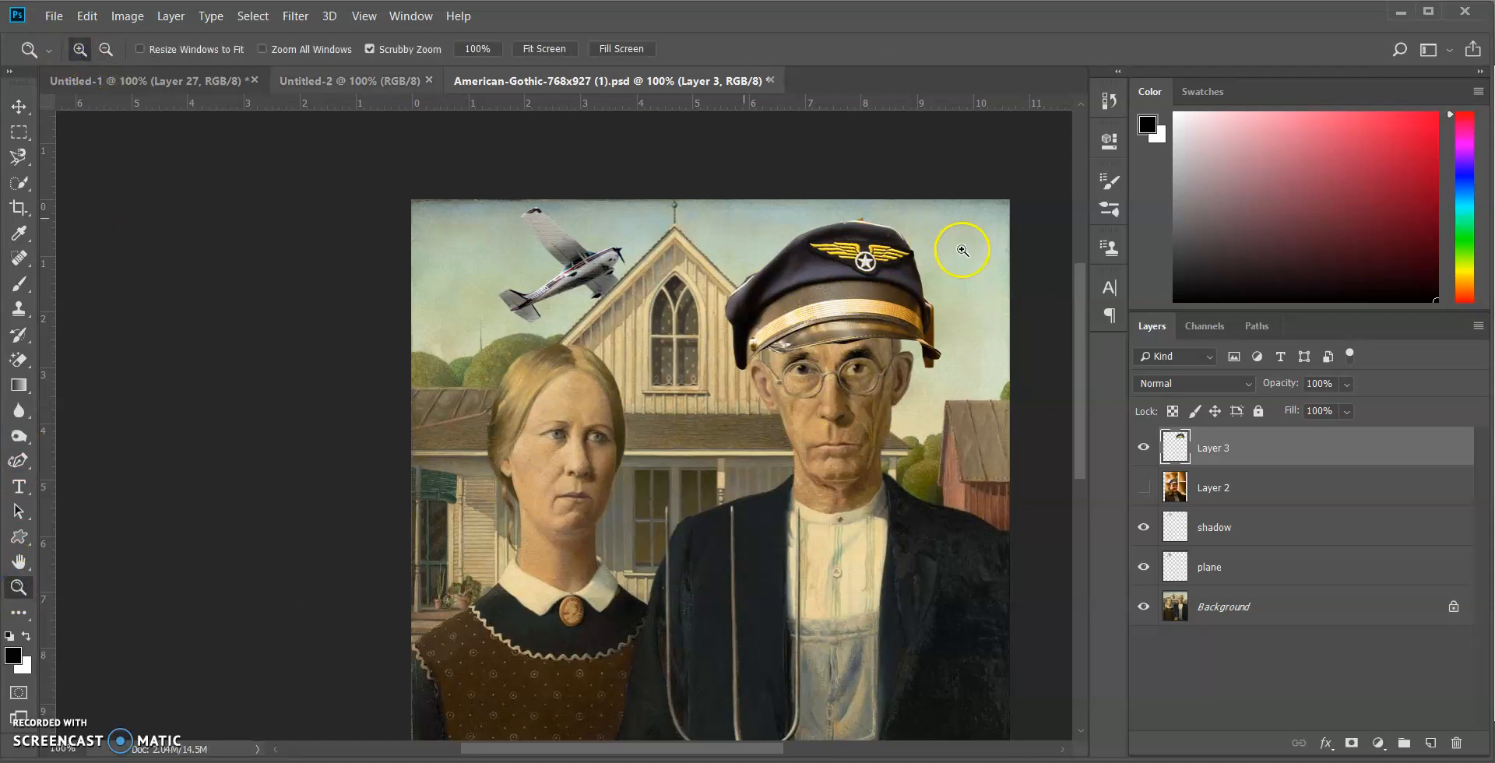
click(885, 356)
click(879, 201)
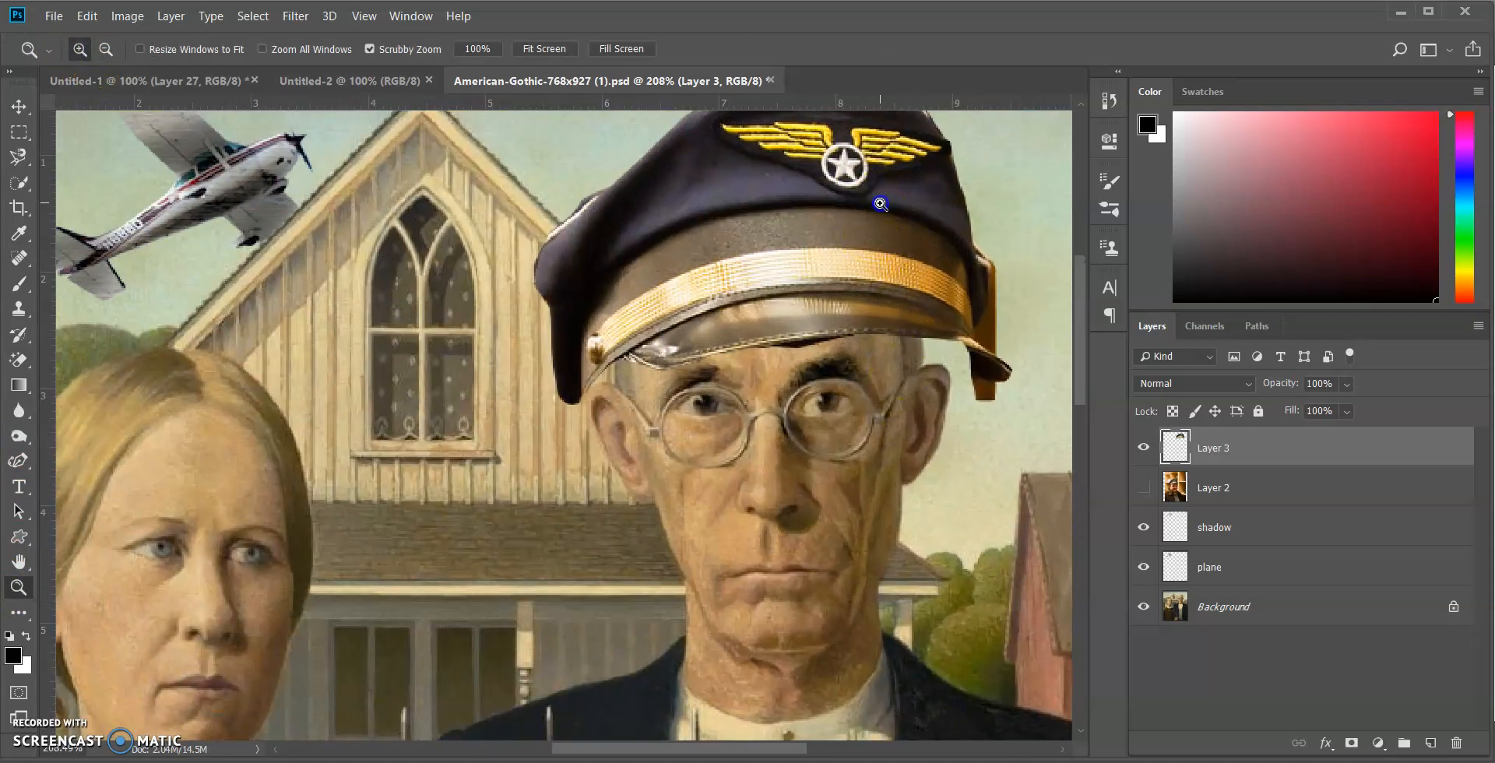
scroll(944, 379, up, 2)
scroll(943, 379, up, 1)
click(17, 359)
click(94, 360)
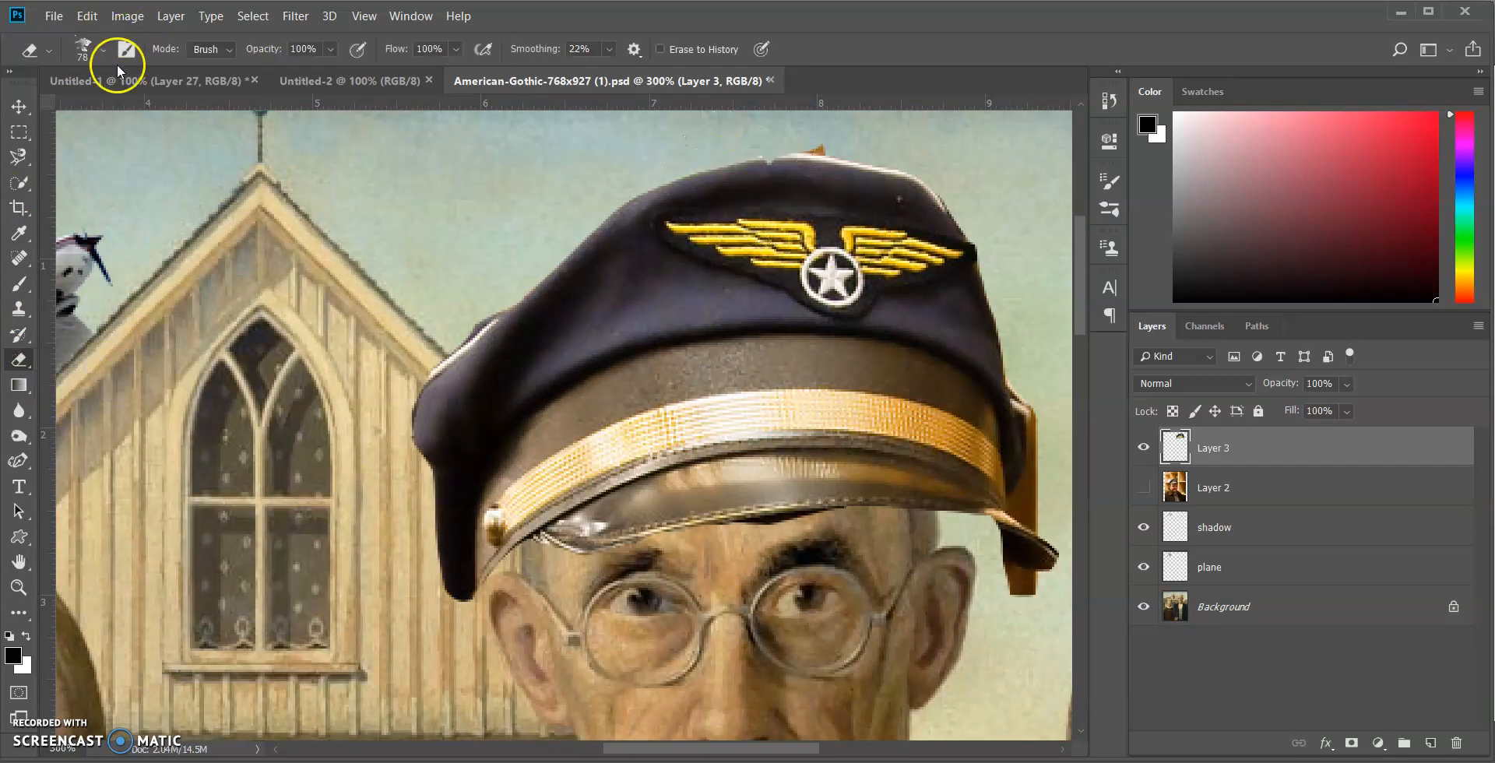
click(98, 51)
click(116, 314)
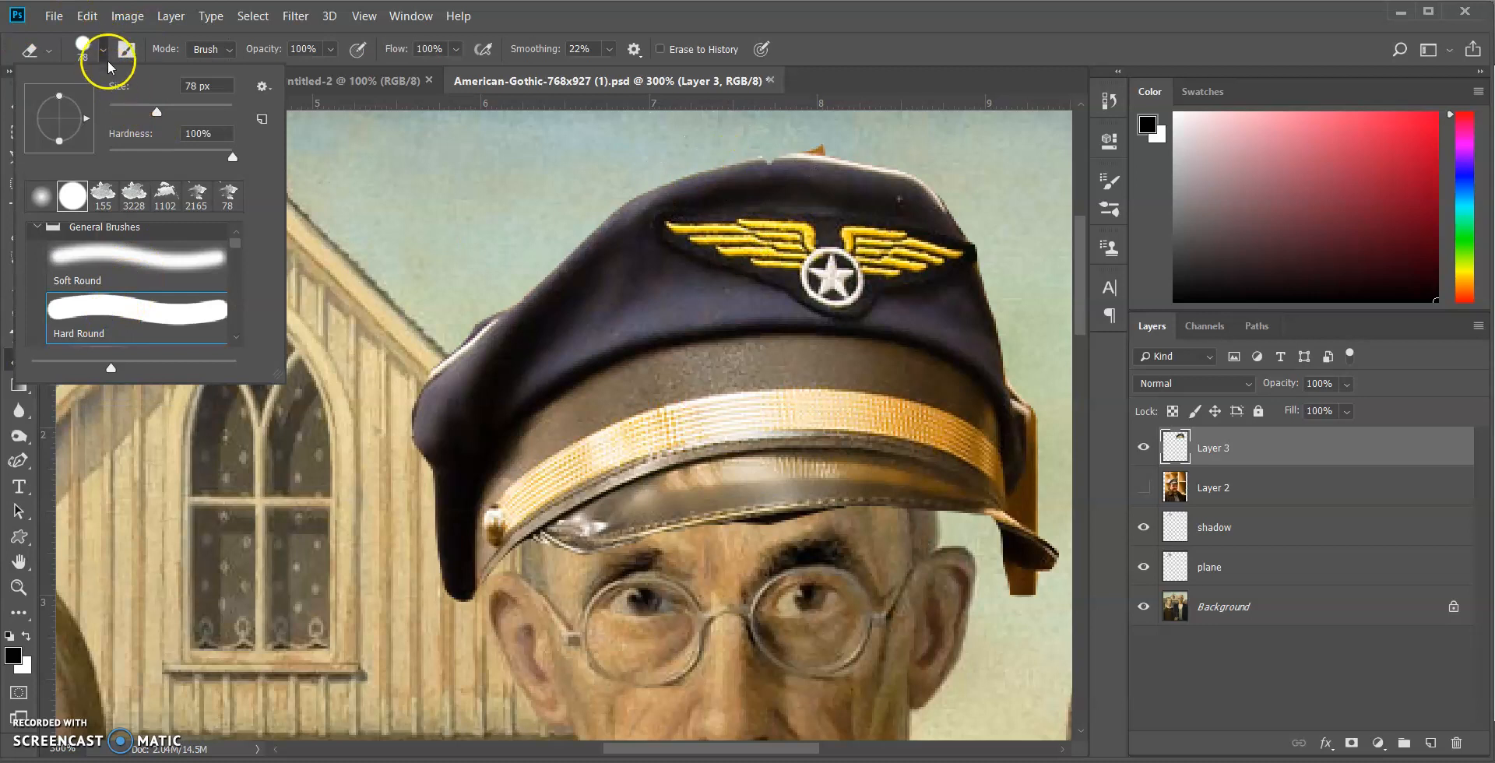
drag(156, 113, 120, 110)
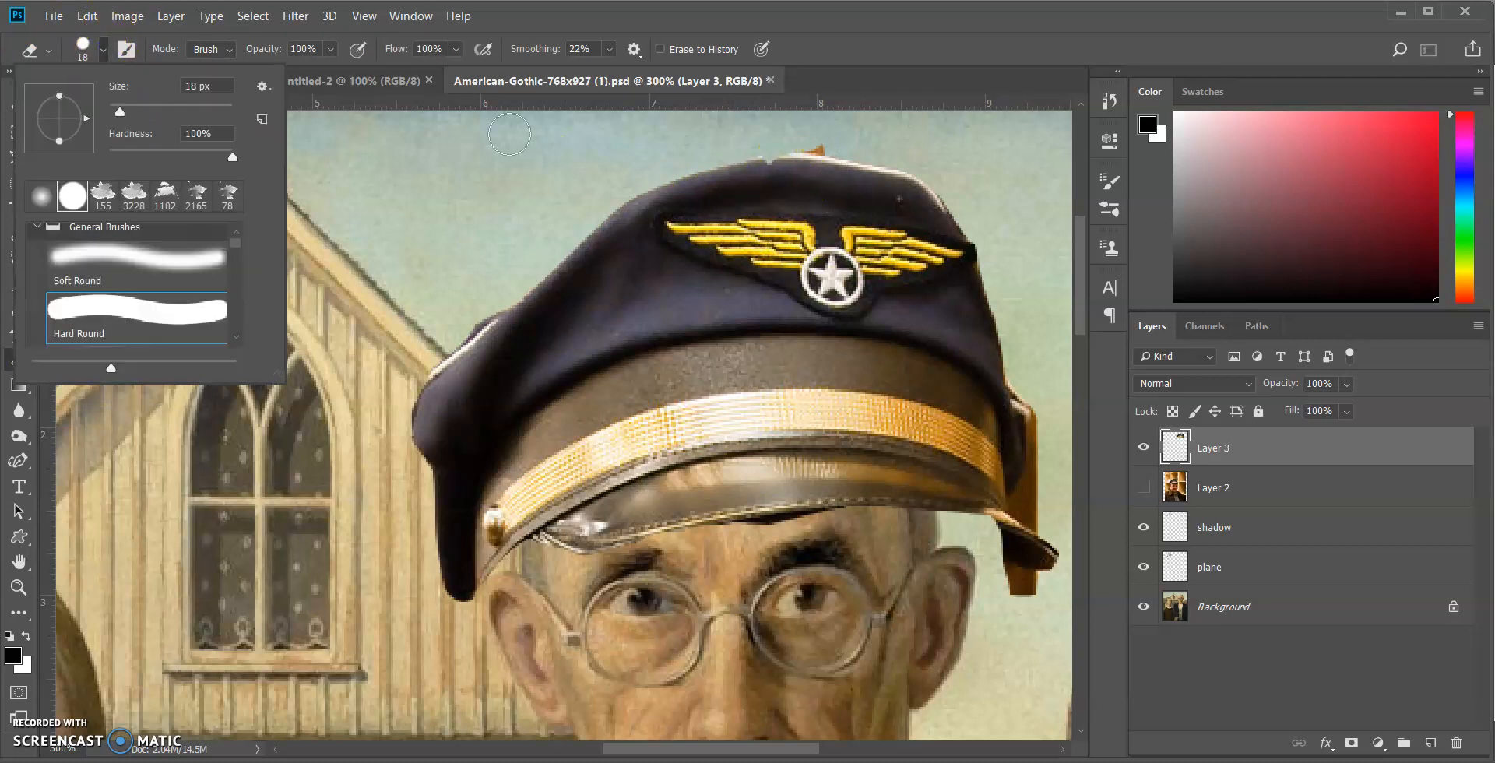
drag(868, 134, 810, 131)
mouse_move(495, 276)
mouse_down()
mouse_move(449, 327)
mouse_move(490, 295)
mouse_up()
drag(514, 282, 484, 300)
Erase the dark leftover pixels below the cap's visor, across the man's forehead
scroll(467, 181, down, 3)
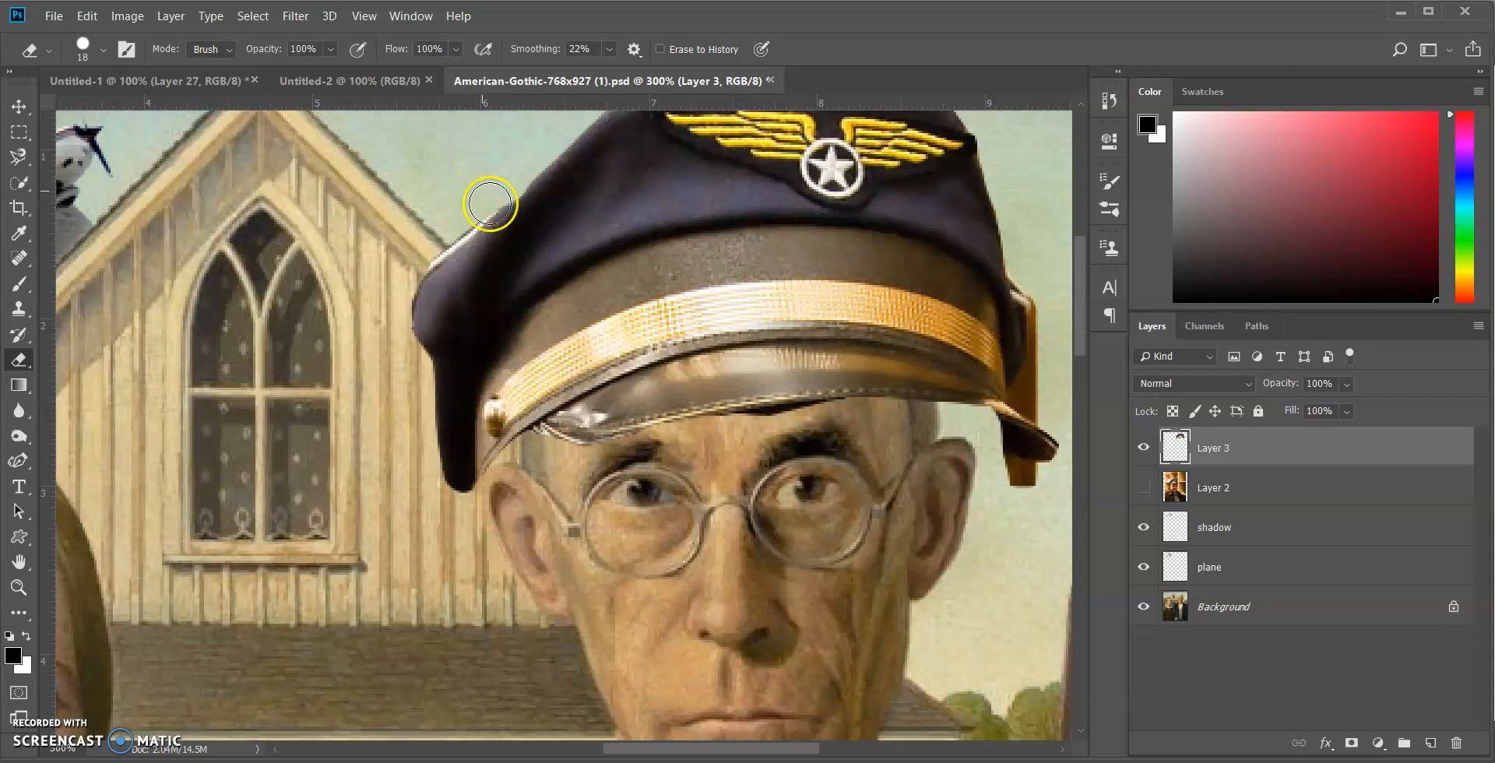
scroll(482, 191, down, 3)
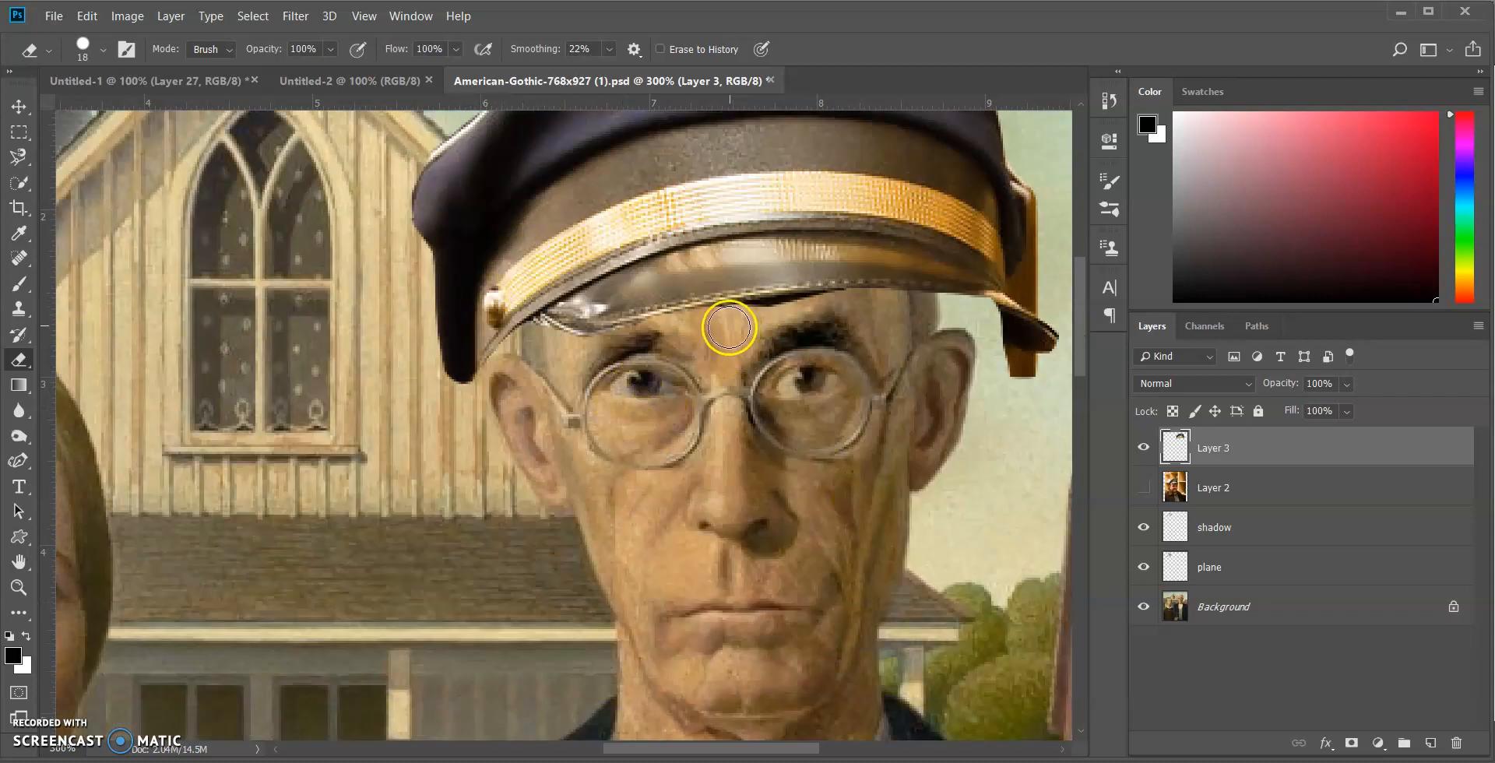
drag(729, 328, 829, 319)
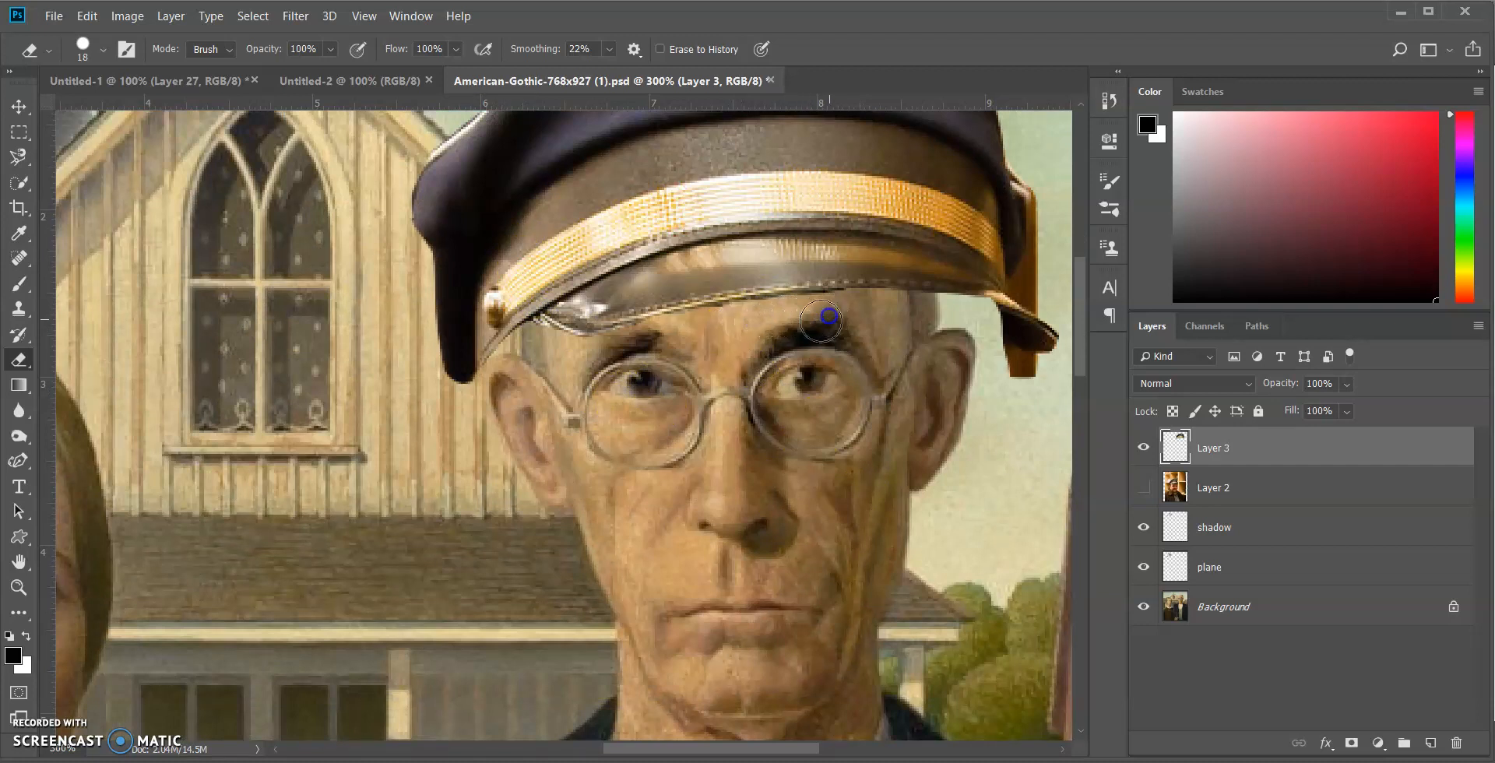
drag(722, 326, 729, 331)
drag(830, 312, 804, 318)
Erase the orange shelf remnant beside and below the right end of the cap's visor
scroll(1018, 524, up, 2)
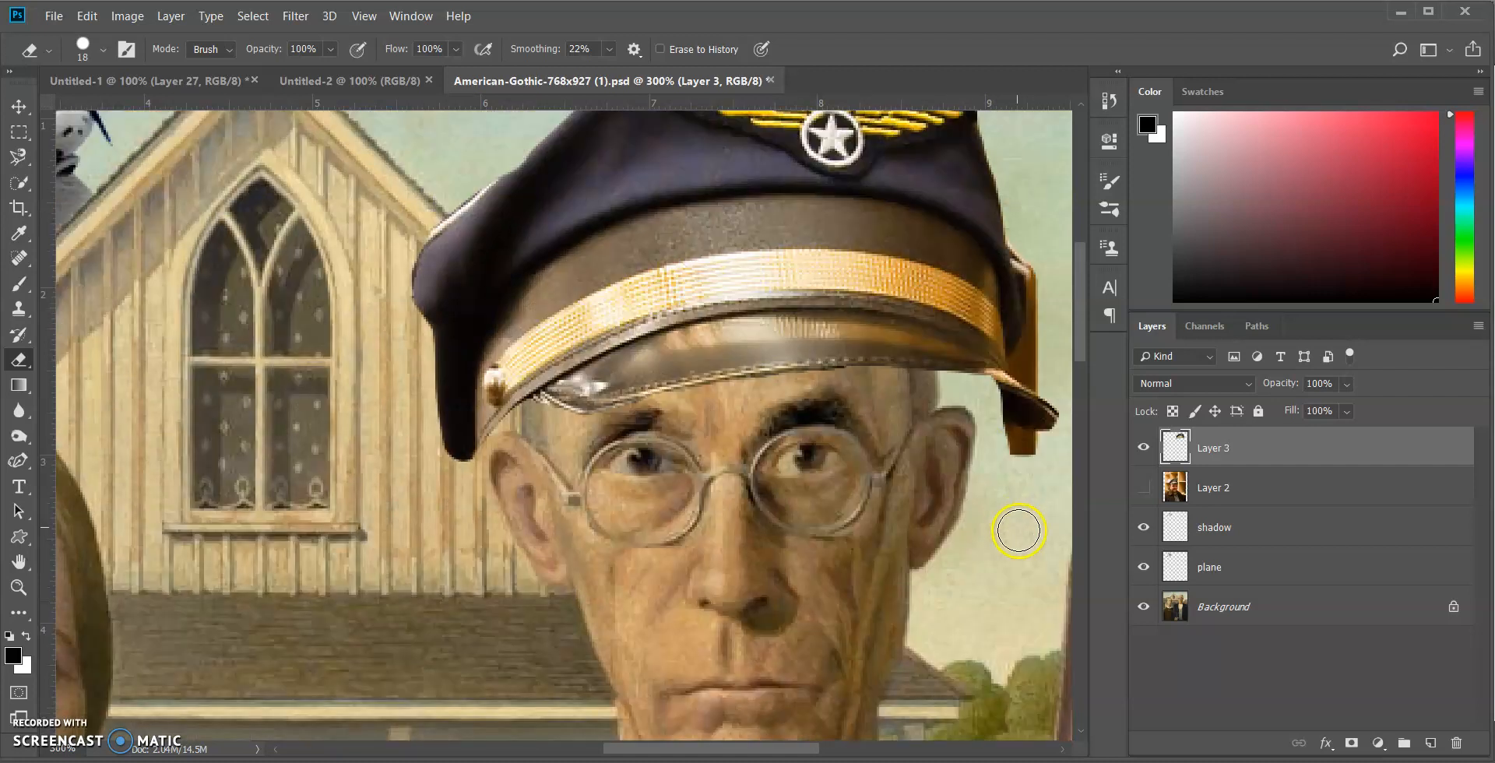
drag(993, 438, 1036, 455)
mouse_move(1035, 227)
mouse_down()
mouse_move(1050, 277)
mouse_move(1042, 353)
mouse_up()
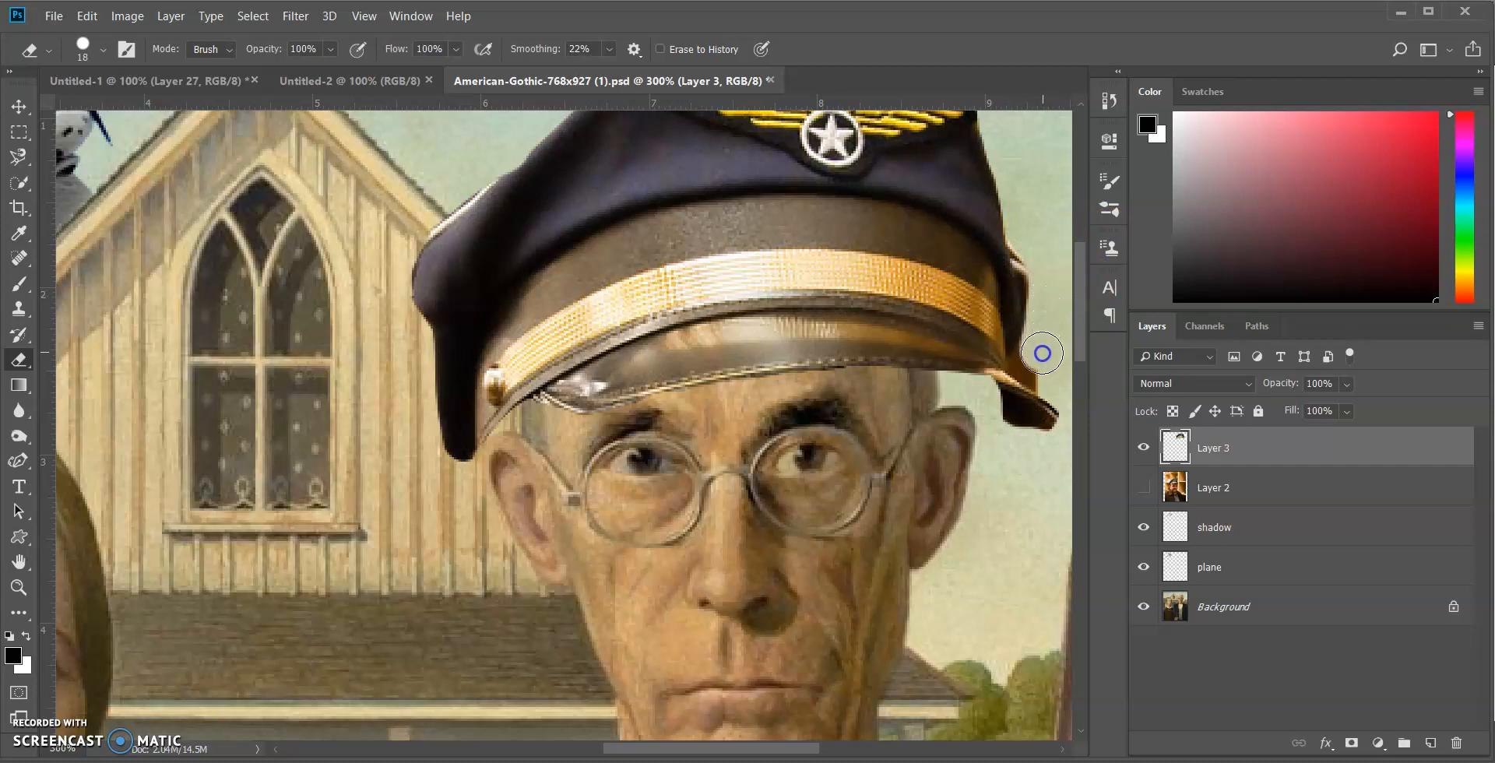
Remove orange background pixels near the visor's right end using the Magic Eraser with a tolerance of 10
right_click(19, 360)
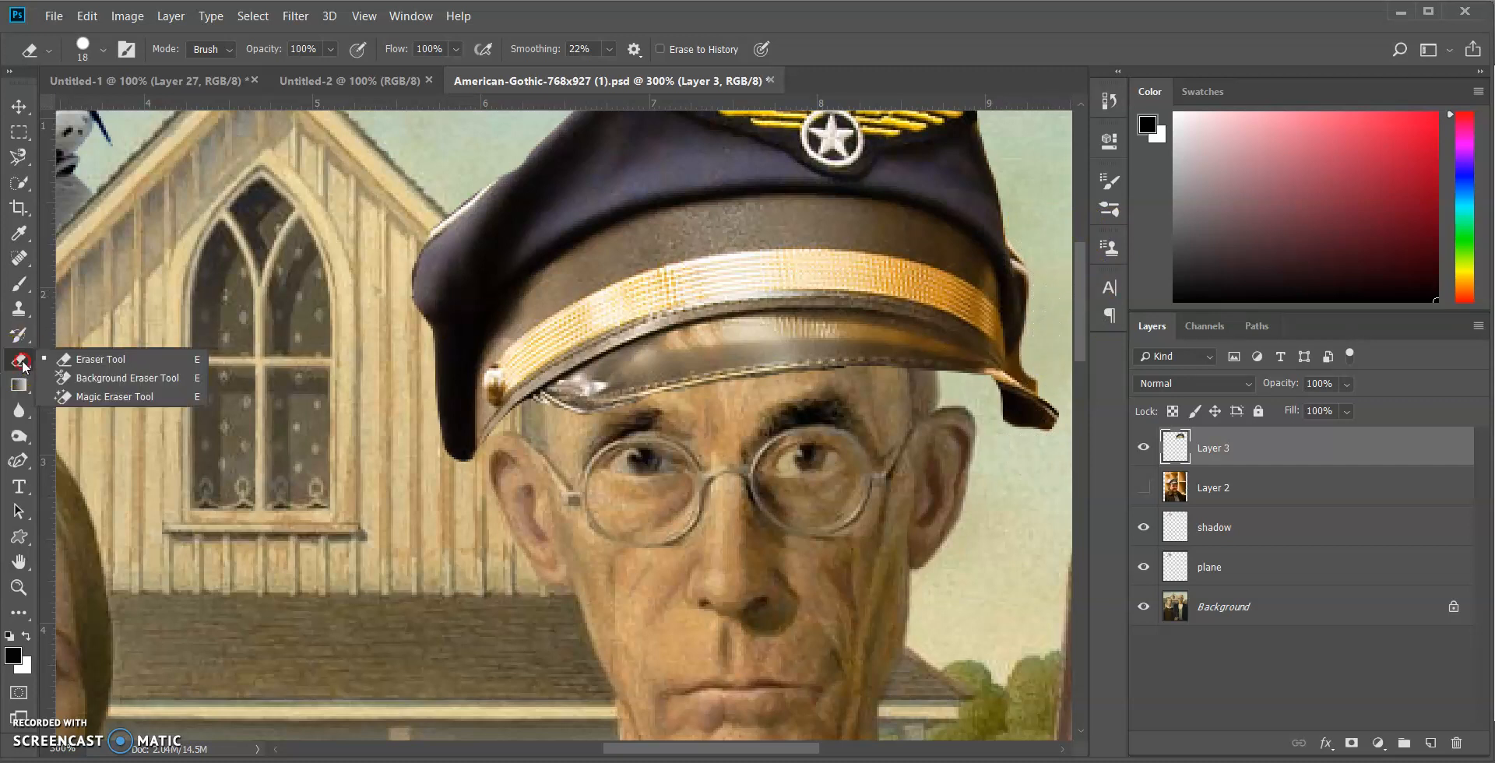
click(100, 395)
click(137, 48)
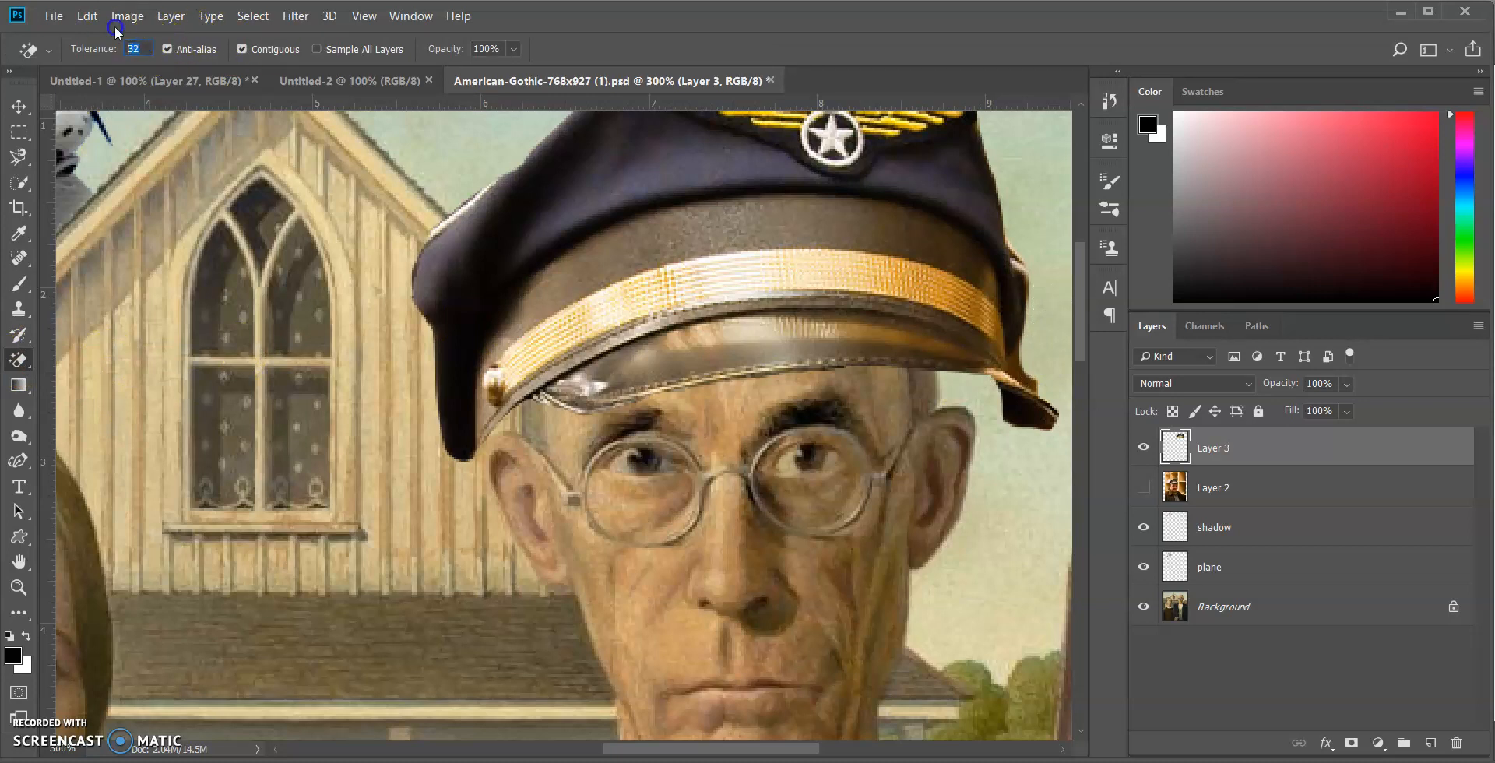
text(10)
click(1028, 379)
click(1036, 385)
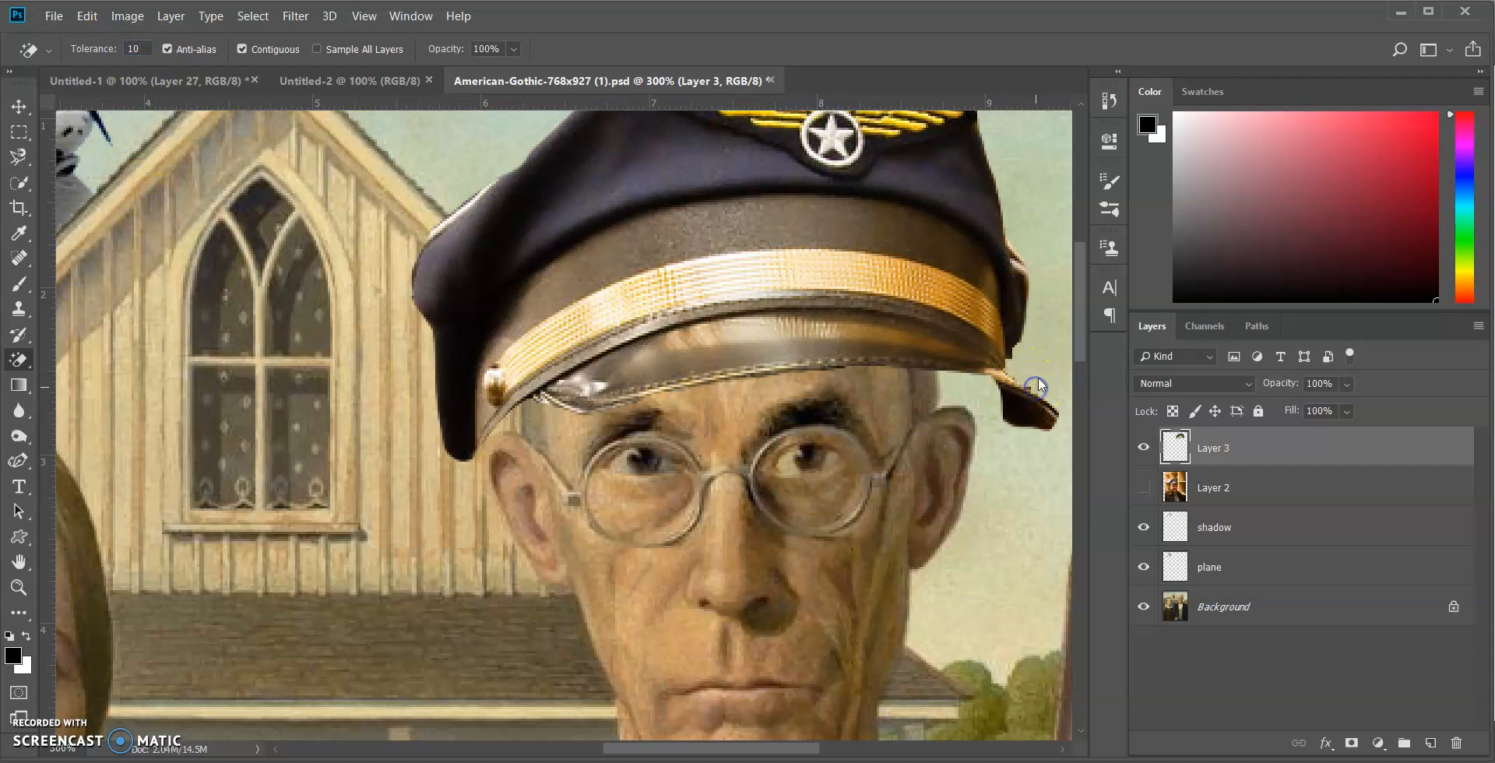
Clean up the remaining stray pixels above the visor's right tip with the regular Eraser
right_click(19, 360)
click(78, 352)
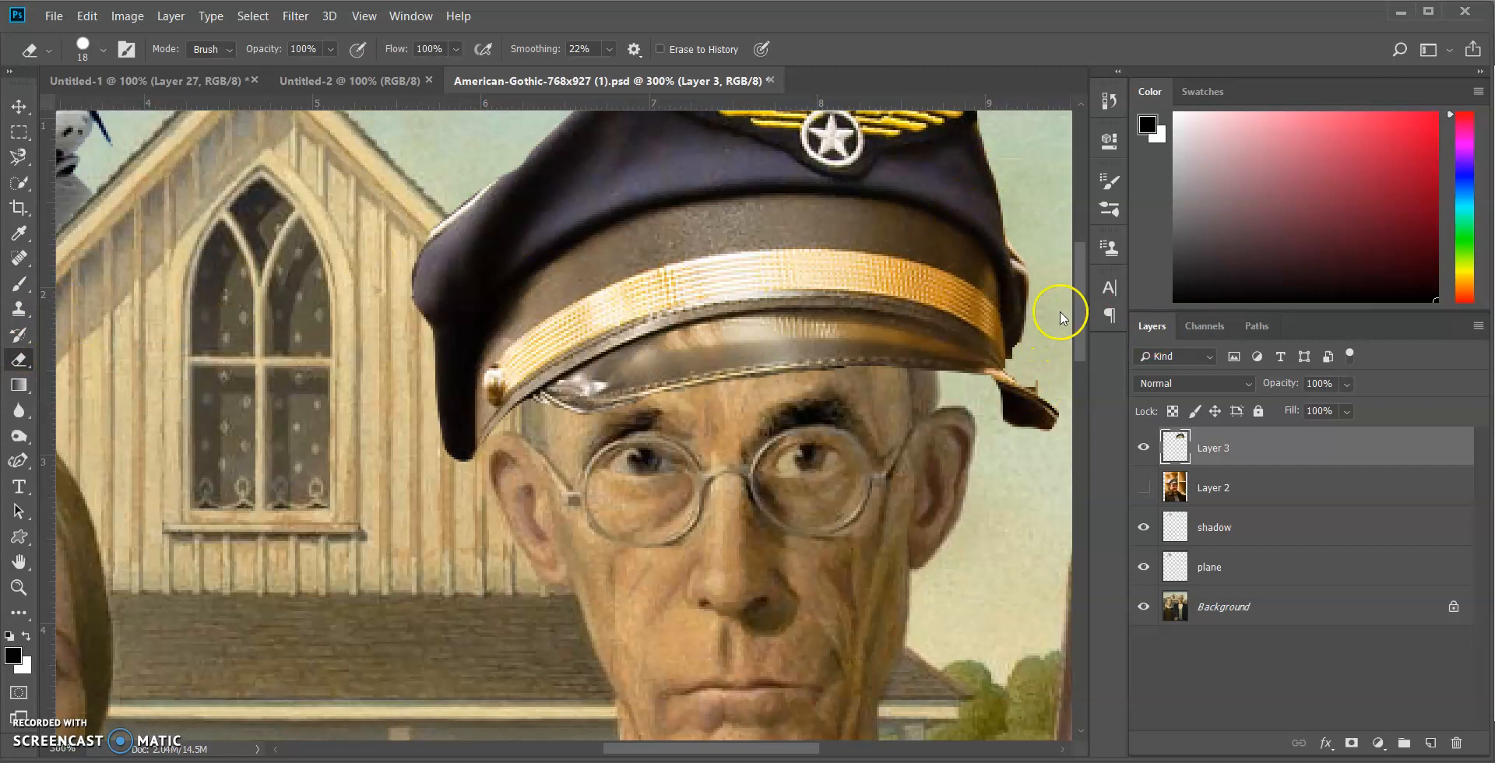
click(1027, 367)
drag(1030, 362, 1041, 349)
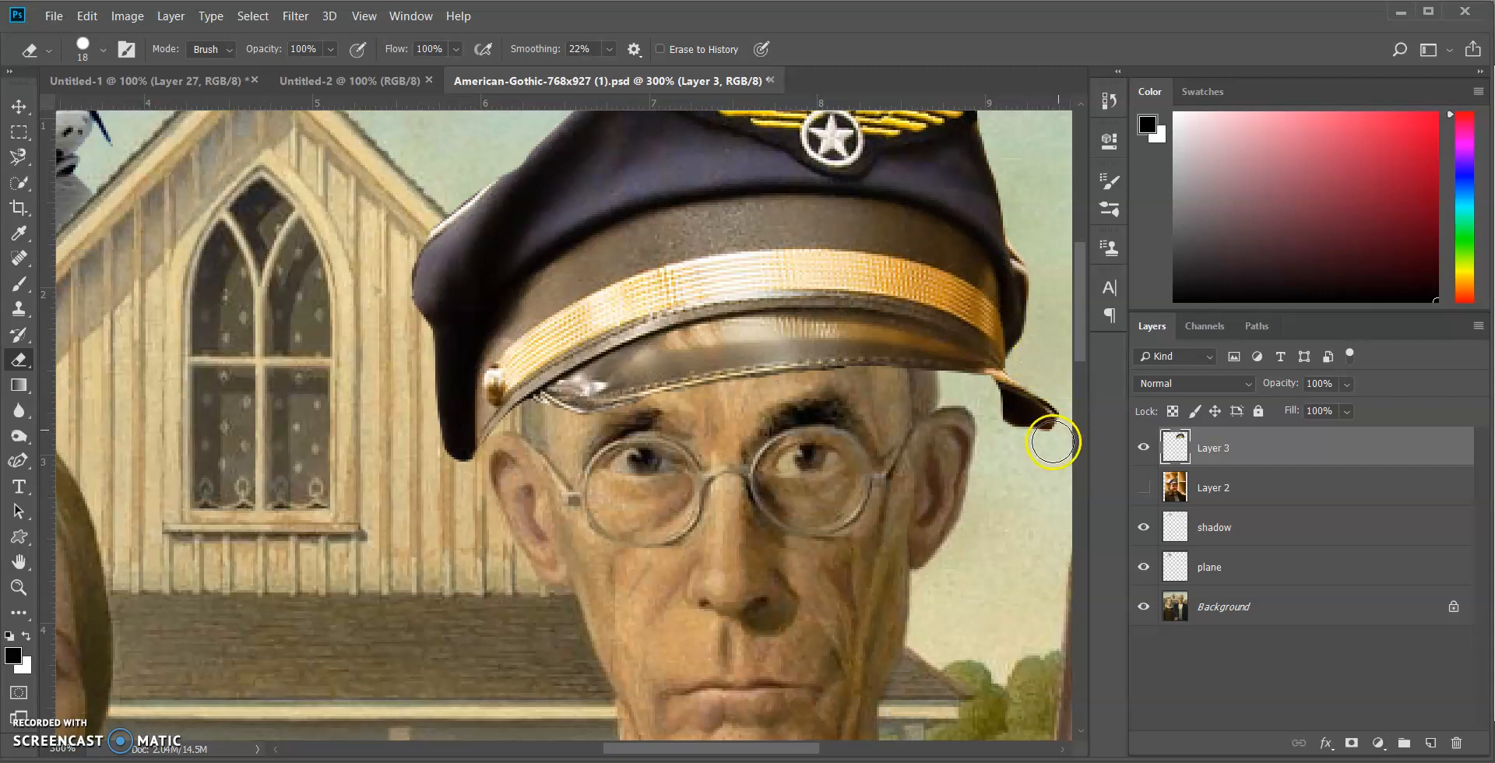
scroll(1044, 452, up, 1)
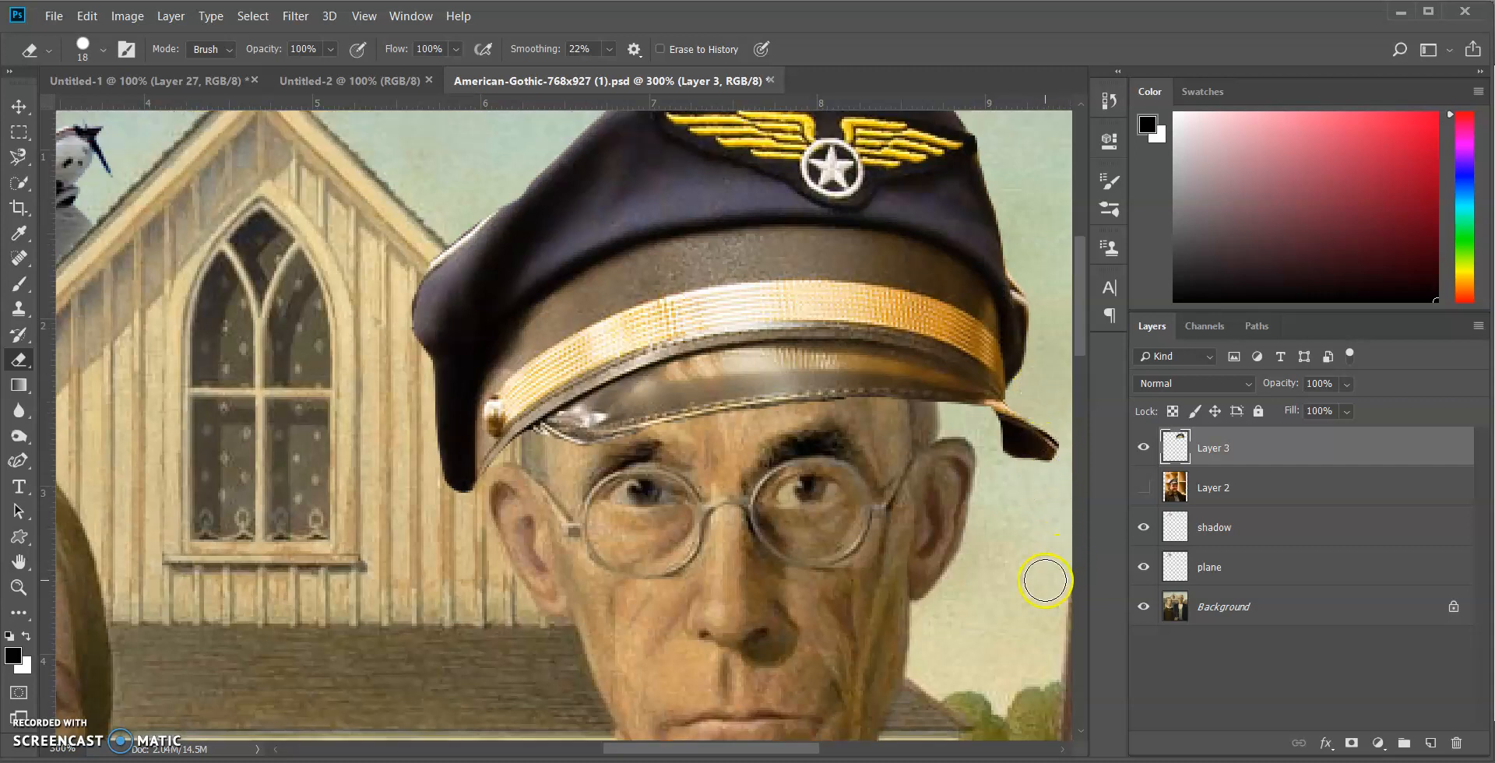
Erase the remaining light fringe along the cap's top edge and down its left side
scroll(710, 309, up, 2)
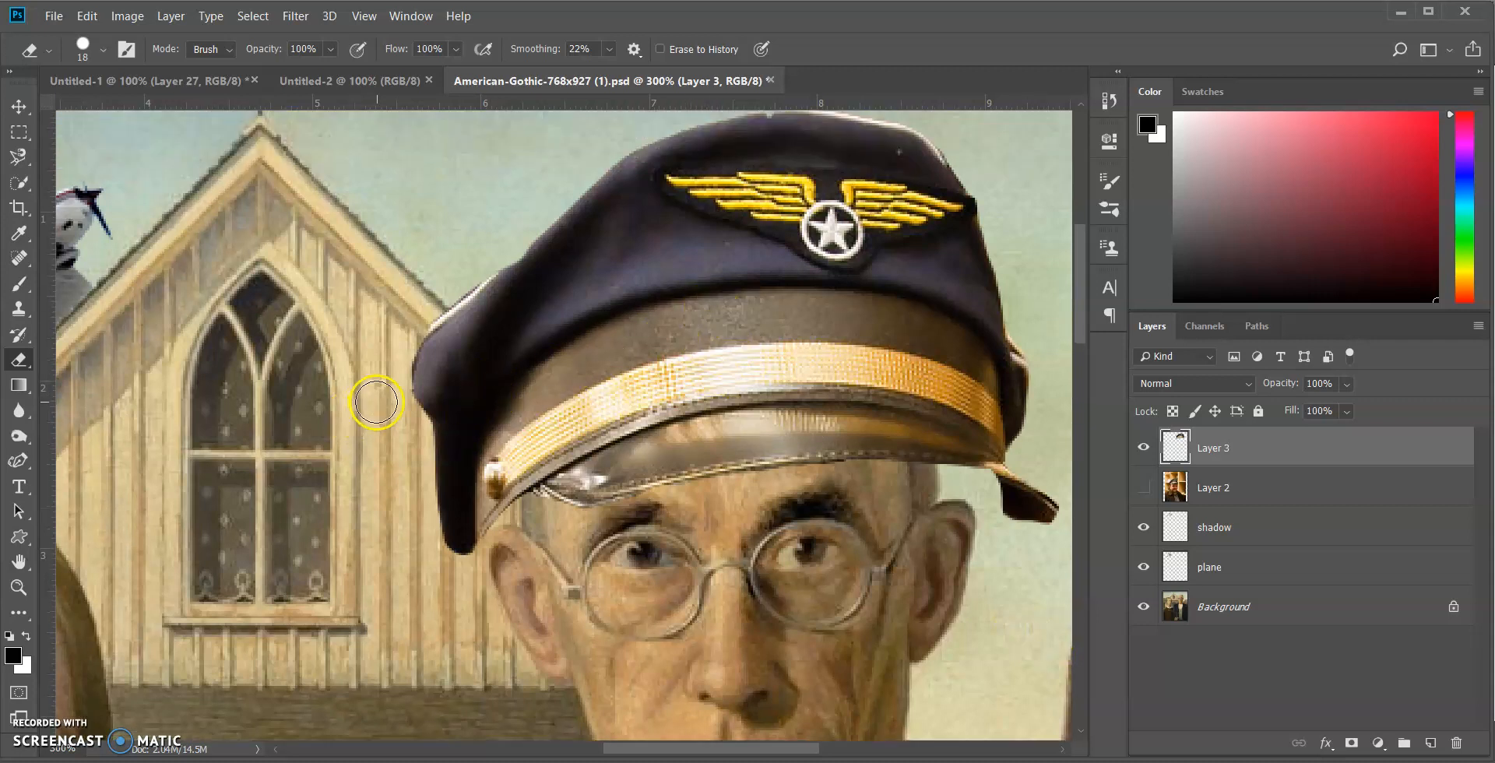
scroll(701, 511, up, 2)
drag(768, 148, 623, 153)
mouse_move(468, 314)
mouse_down()
mouse_move(431, 359)
mouse_move(467, 329)
mouse_move(391, 393)
mouse_move(391, 456)
mouse_up()
scroll(964, 456, down, 3)
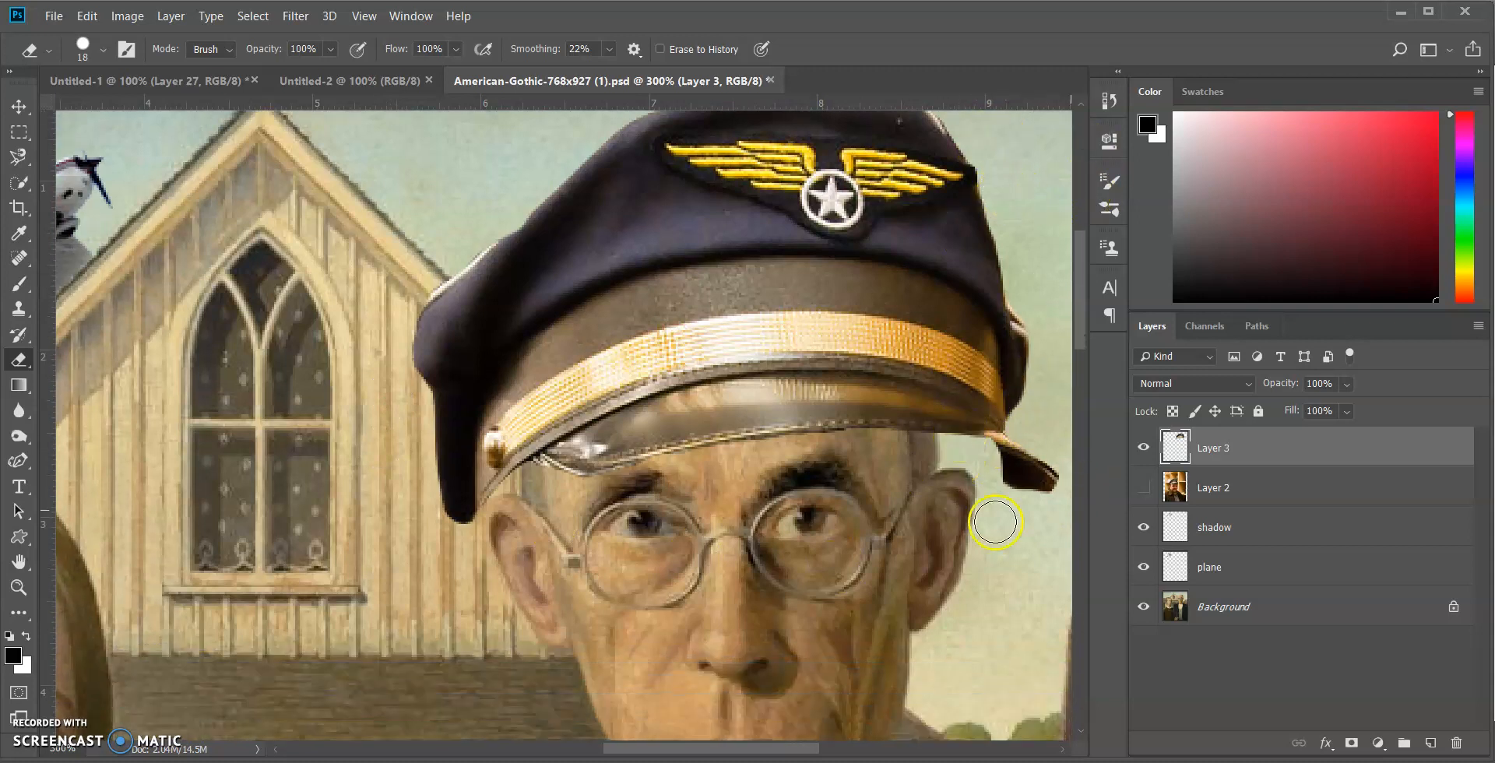
scroll(1044, 500, down, 2)
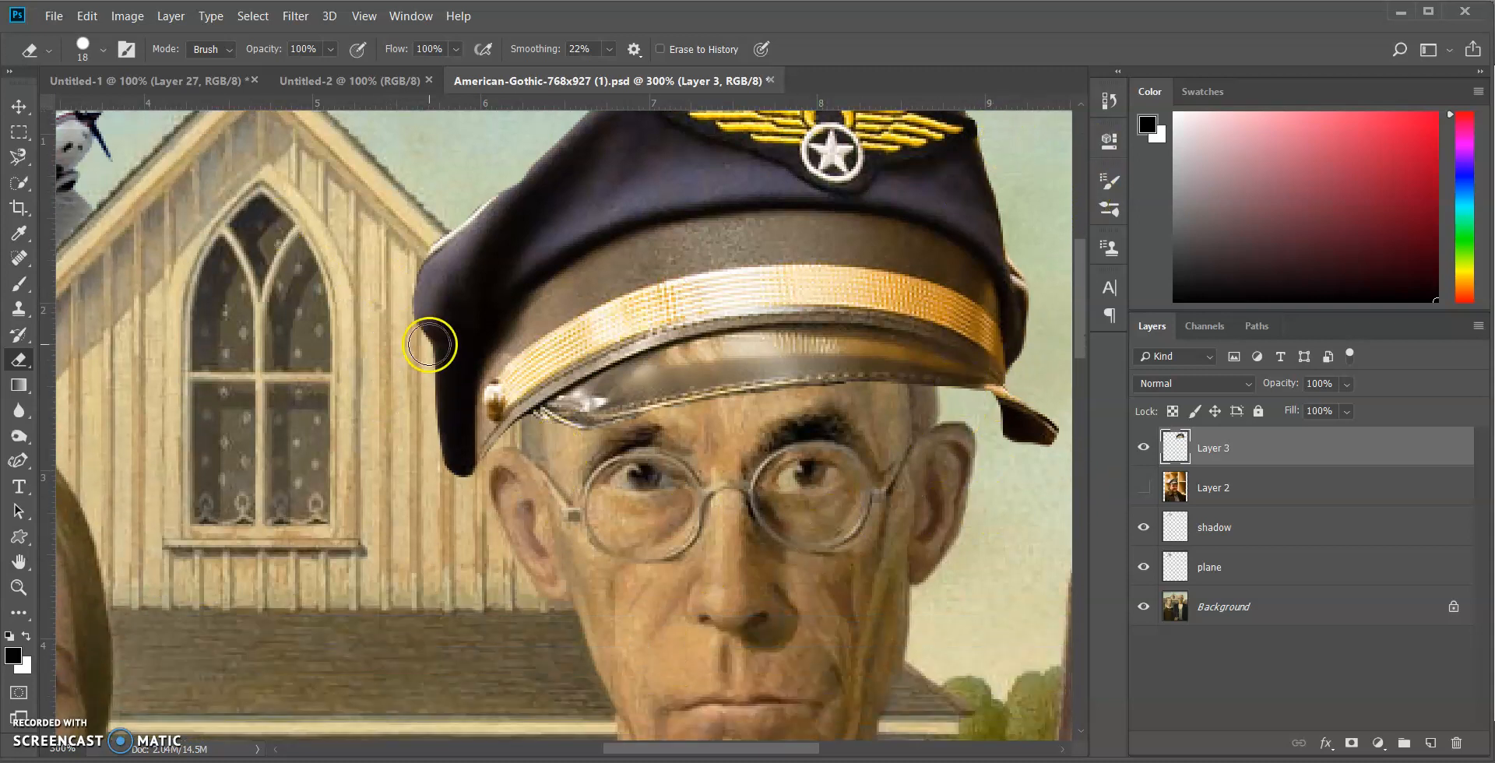
scroll(429, 345, up, 2)
Free-transform the cap to about 76% width and 79% height, tilted -1.81°, so it fits the man's head
click(17, 585)
click(106, 49)
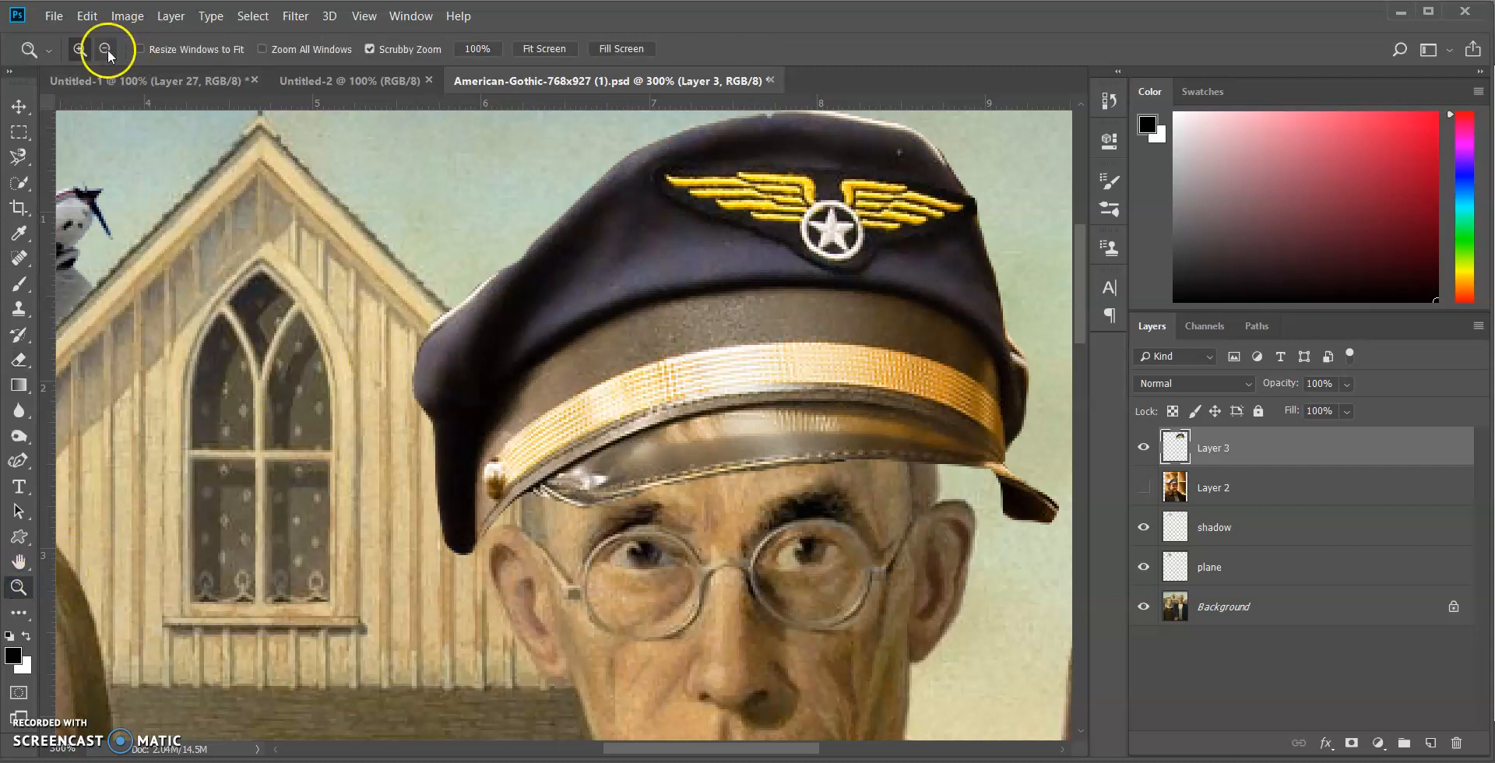
click(711, 384)
click(794, 433)
click(798, 433)
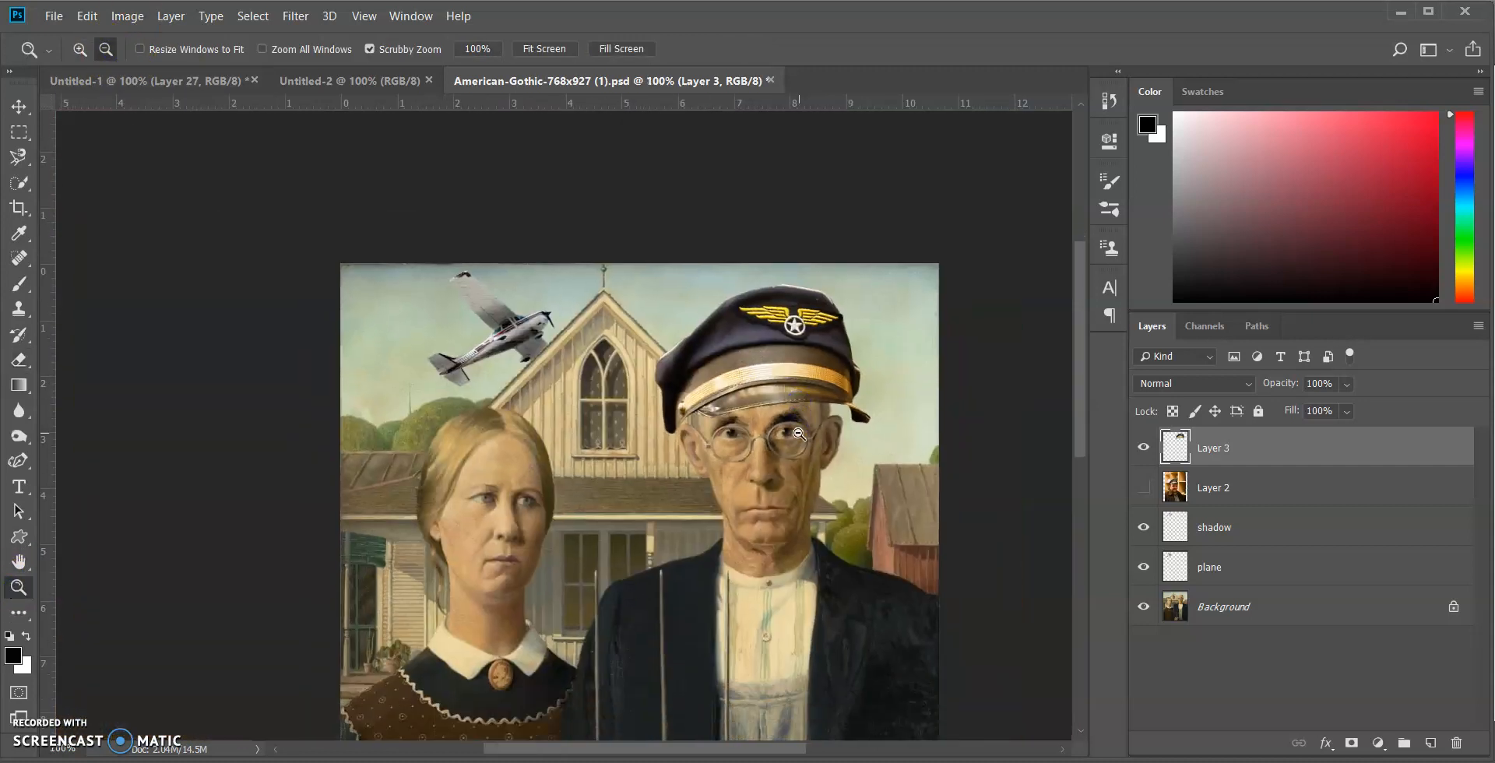
scroll(799, 435, down, 1)
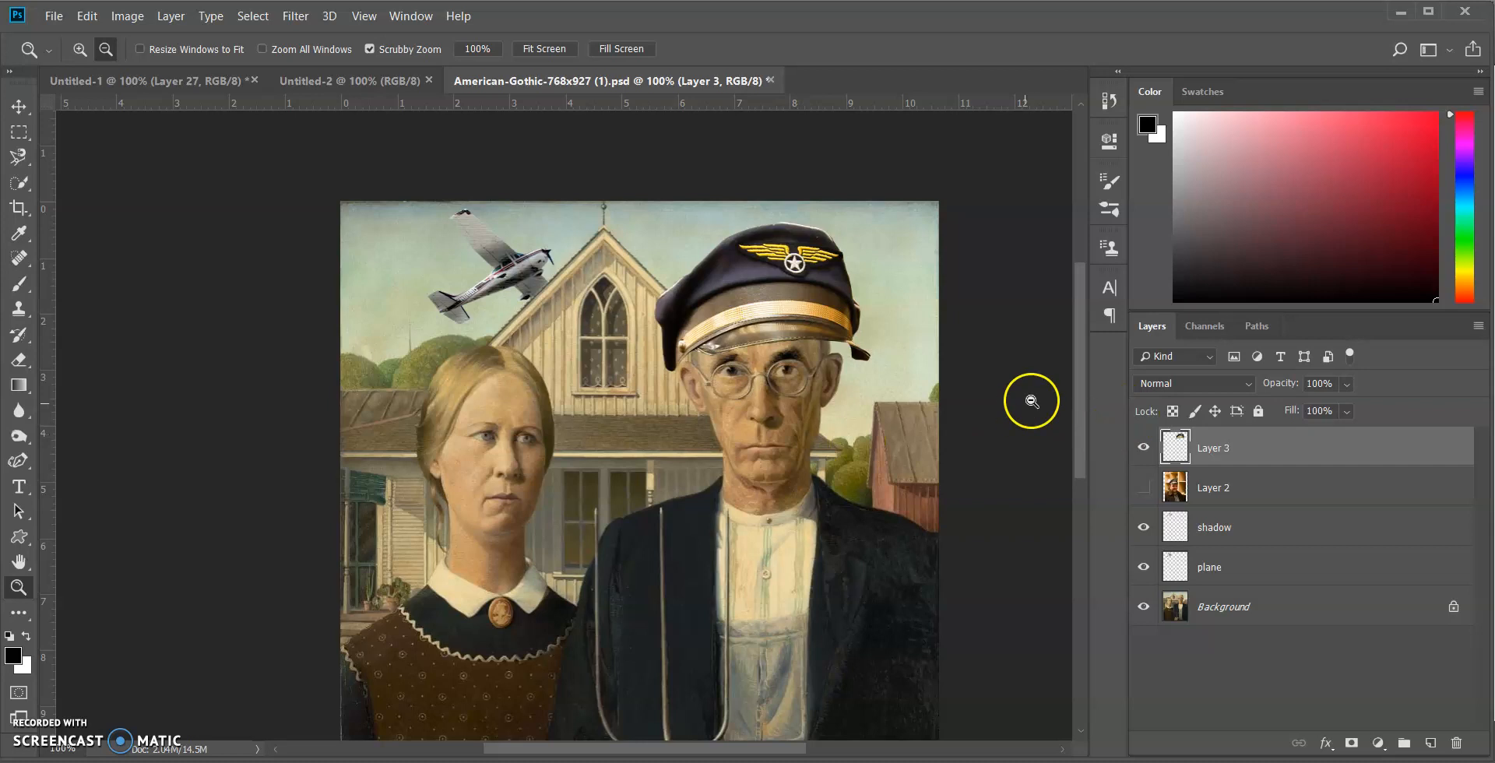
key(ctrl+t)
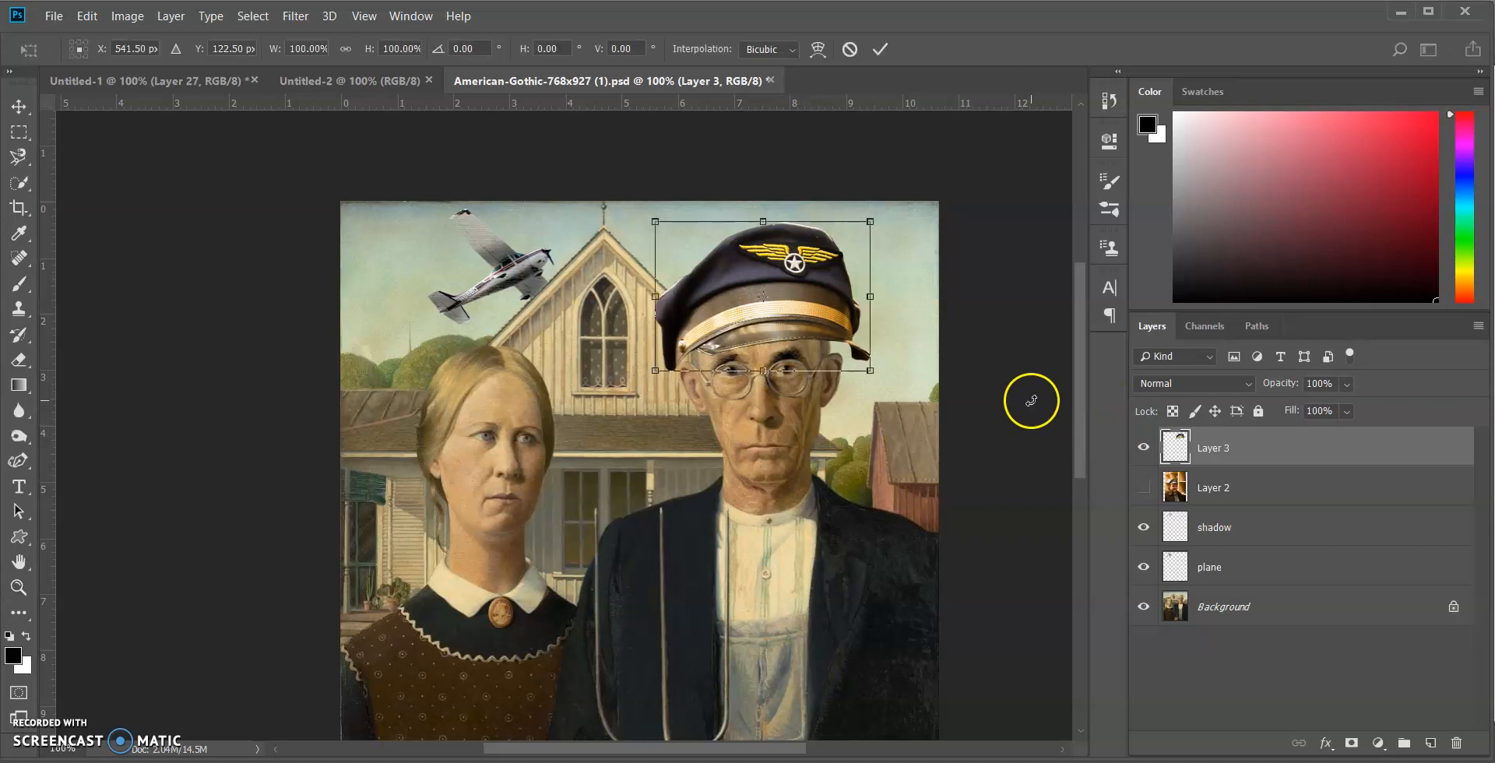
drag(873, 370, 859, 363)
mouse_move(875, 211)
mouse_down()
mouse_move(887, 227)
mouse_move(878, 207)
mouse_up()
drag(856, 355, 807, 315)
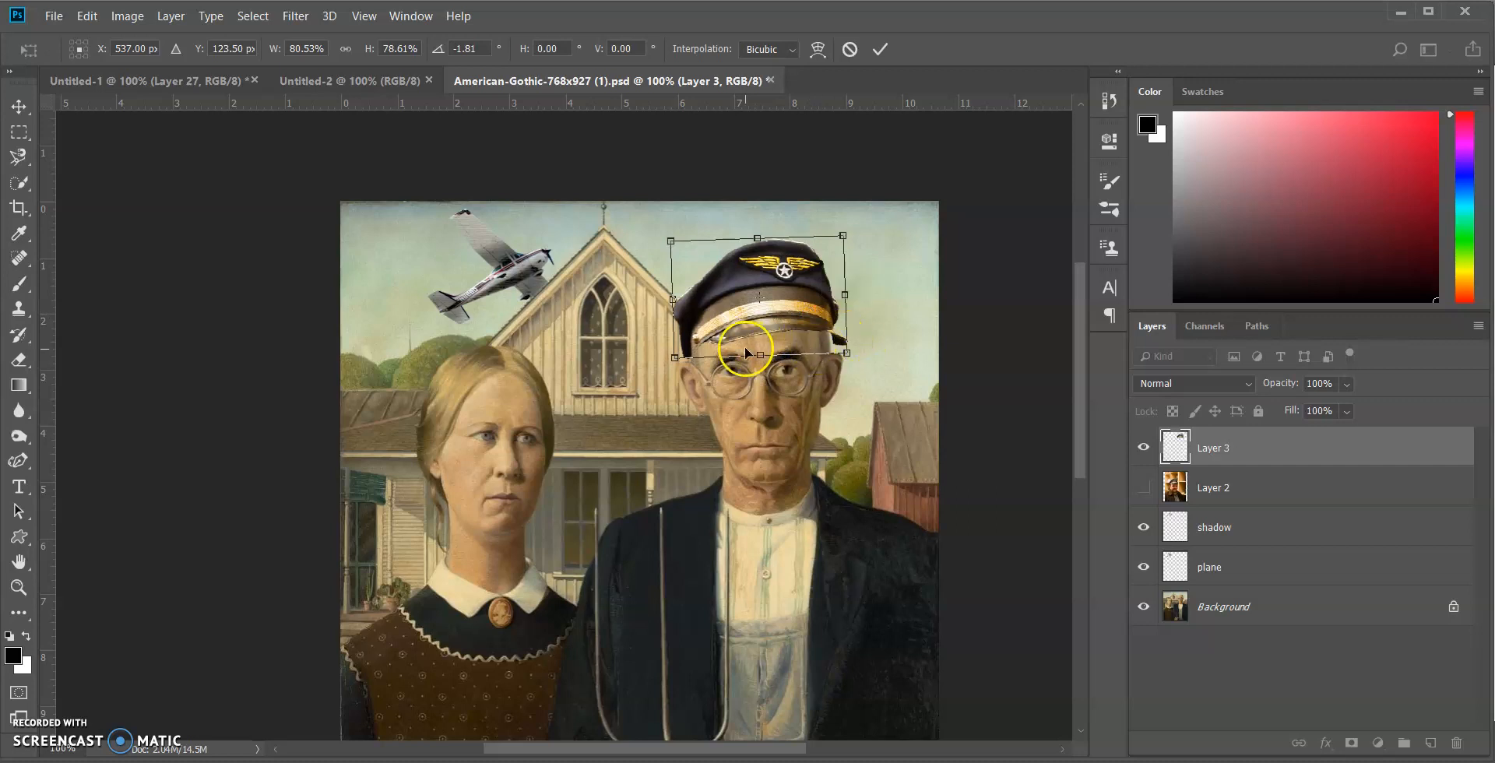
drag(677, 360, 681, 359)
drag(846, 353, 844, 356)
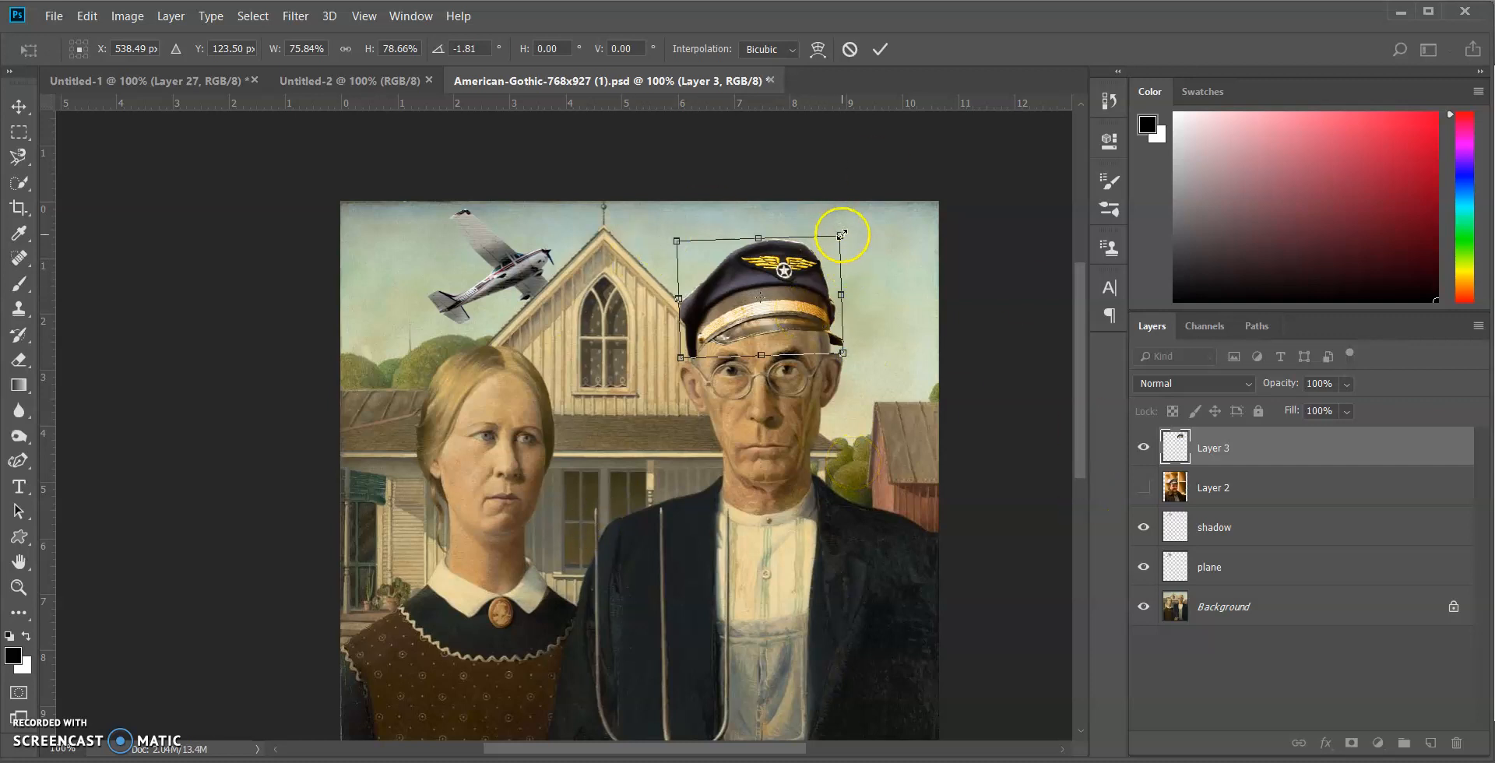
Refine the cap to 74.42% width, 79.86% height and 0.26° rotation, lower it onto the head and apply the transform
drag(842, 235, 857, 209)
drag(822, 275, 826, 274)
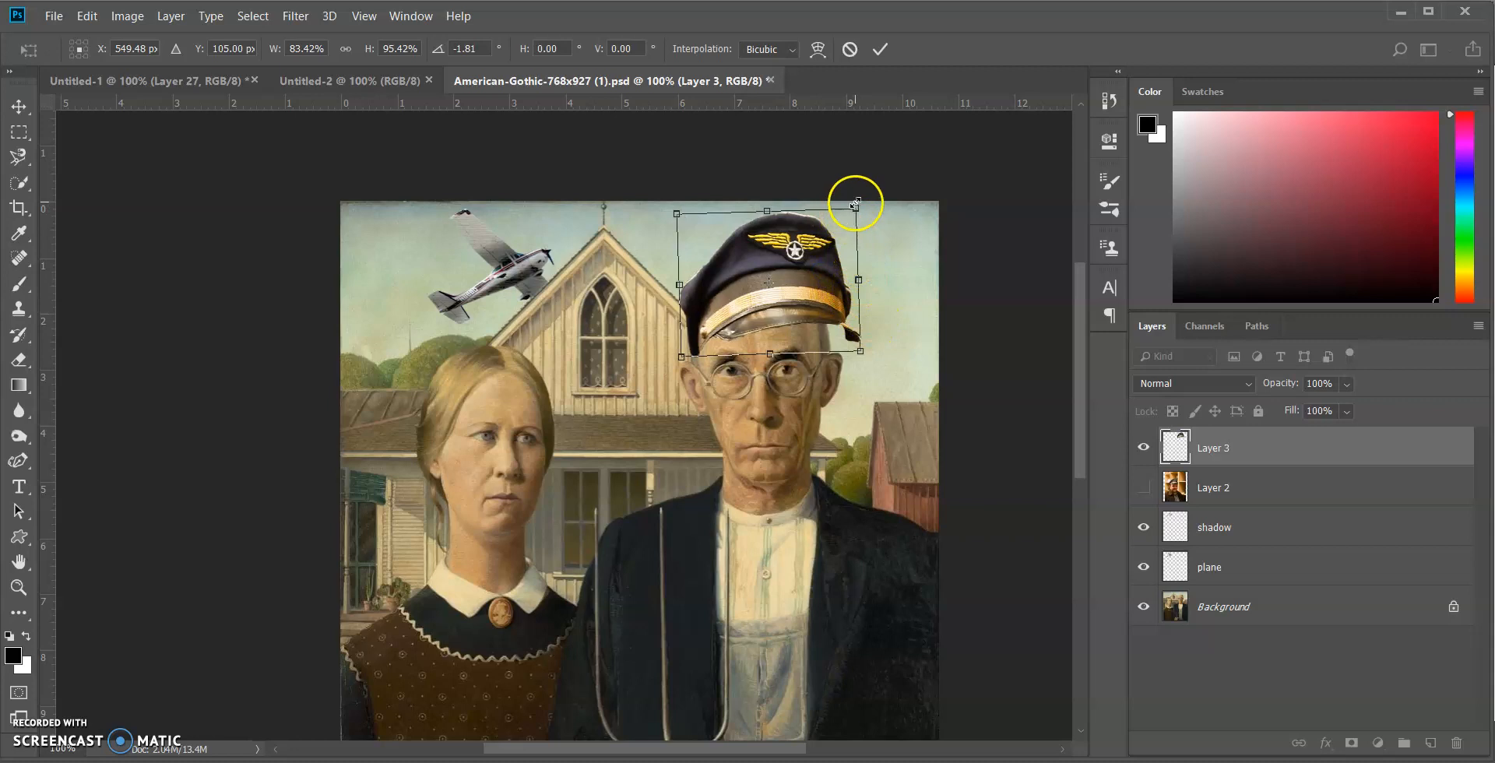
mouse_move(850, 191)
mouse_down()
mouse_move(857, 210)
mouse_move(845, 209)
mouse_up()
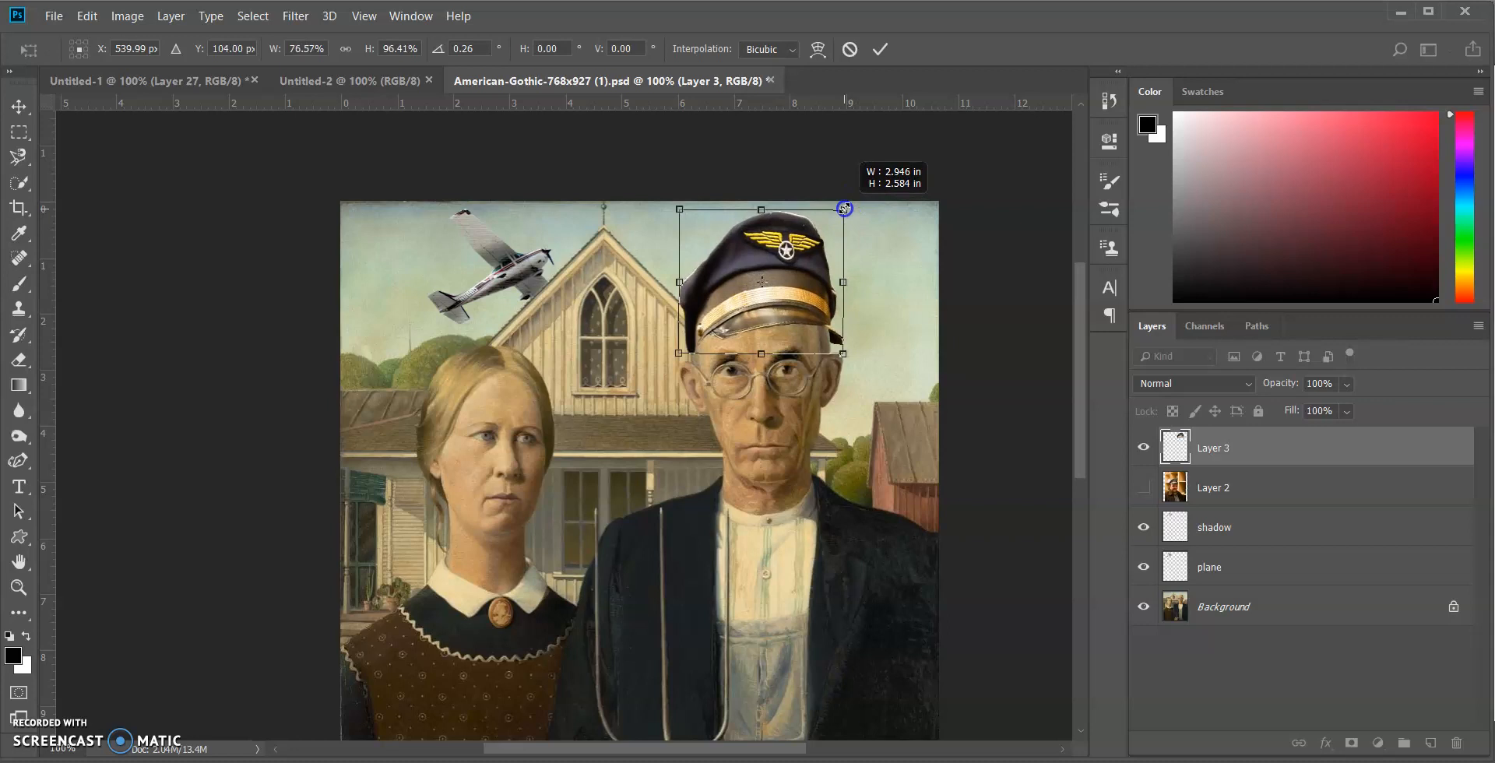
drag(844, 208, 847, 218)
drag(852, 280, 848, 284)
drag(761, 217, 760, 235)
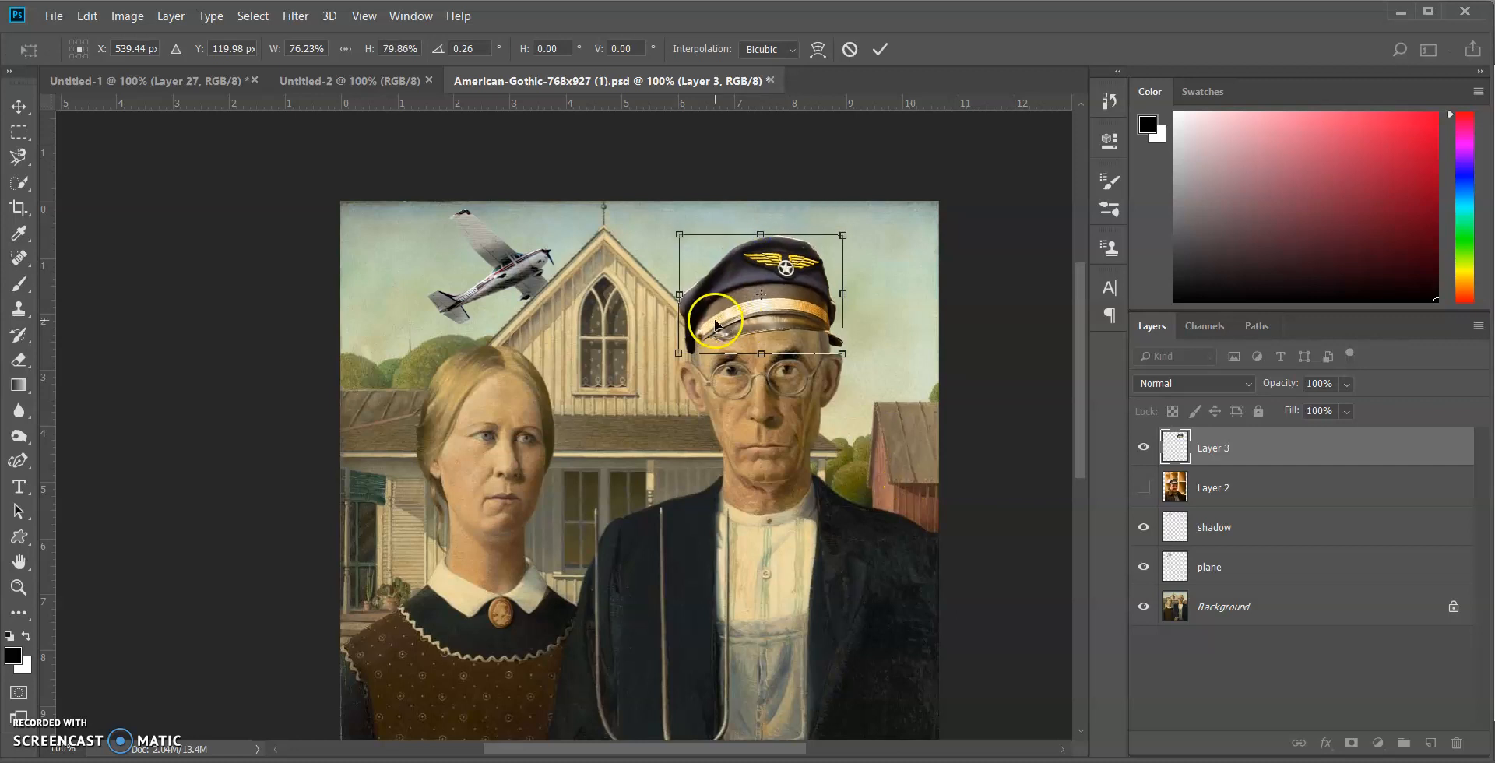
drag(741, 299, 684, 309)
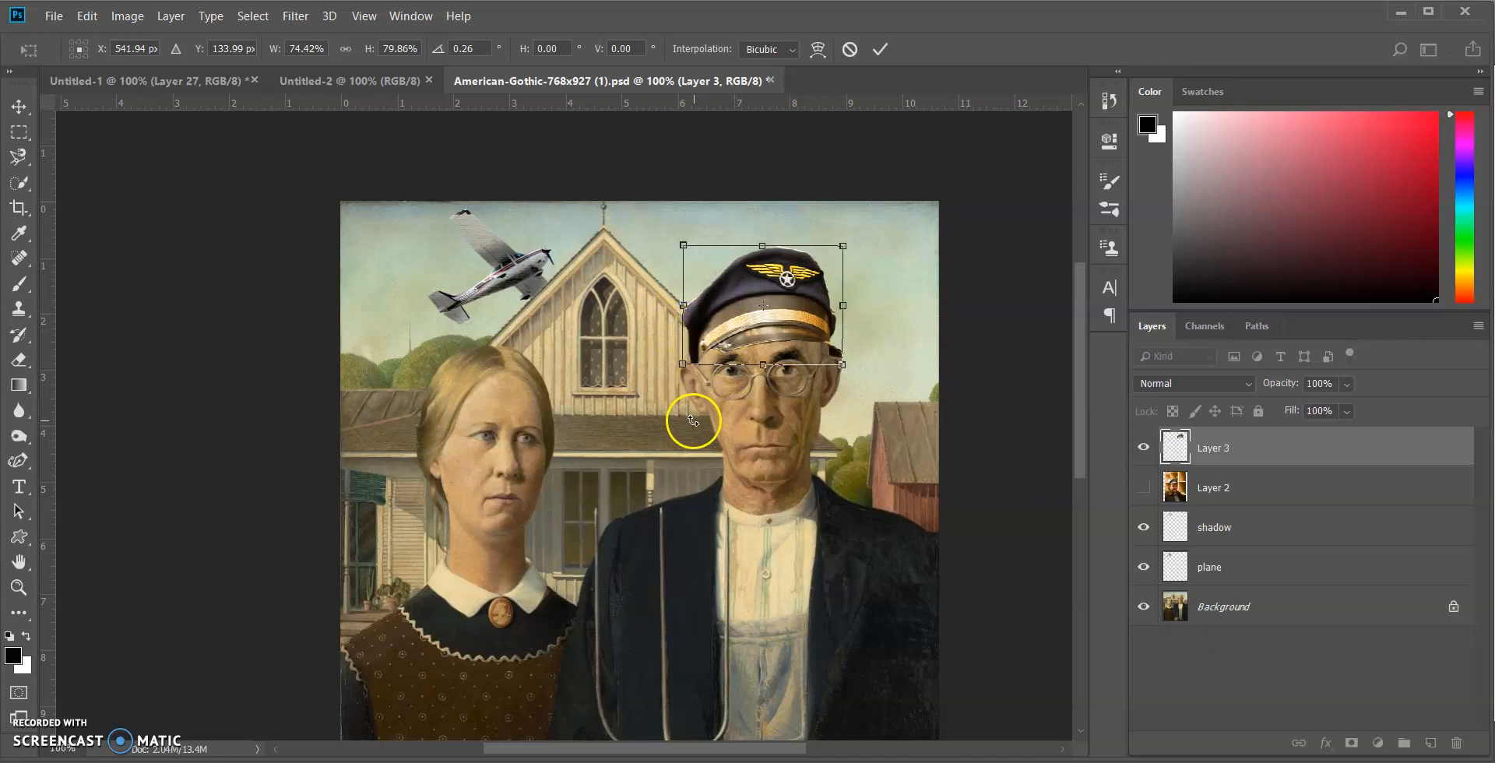
key(z)
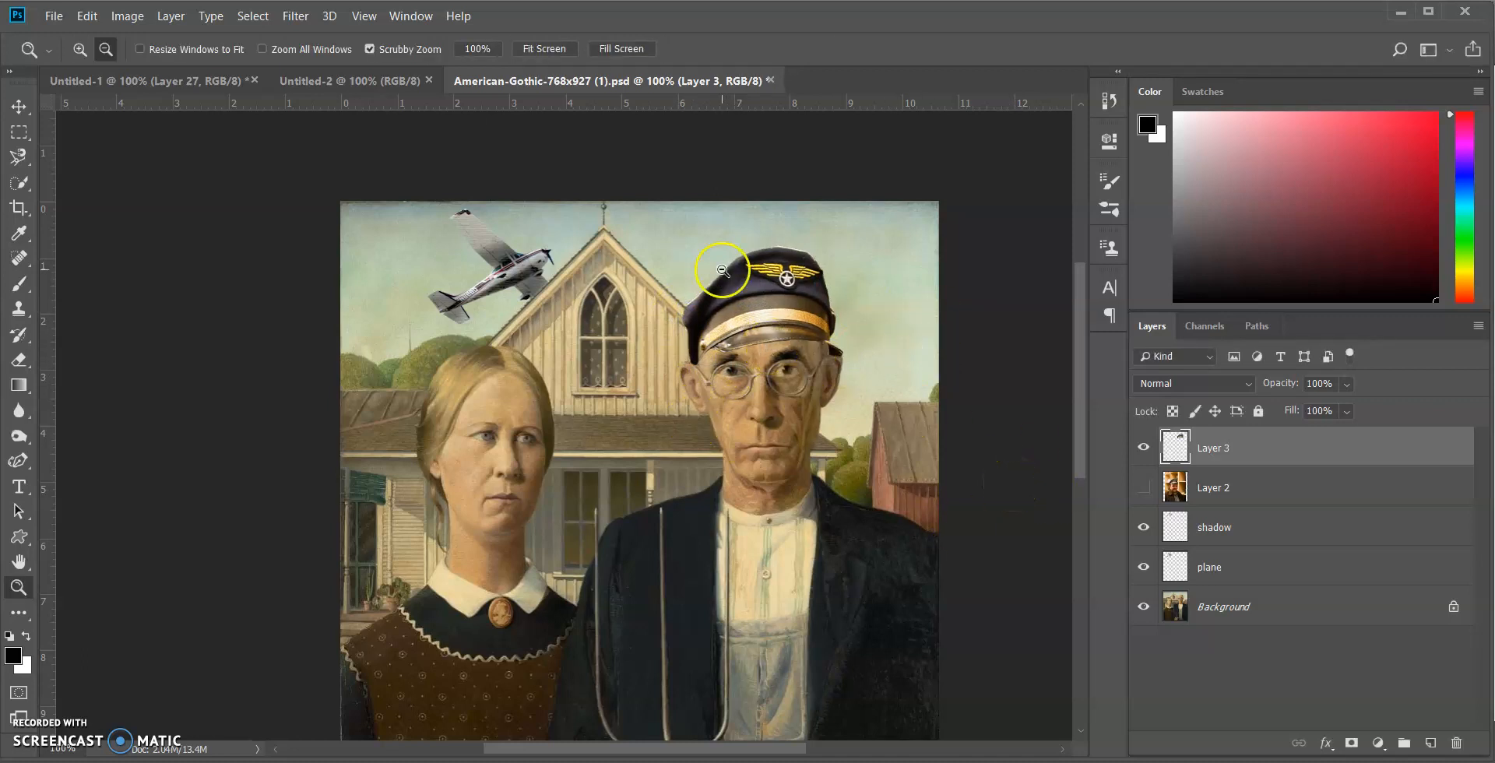
Open the Filter Gallery for the cap layer and choose the Accented Edges brush-stroke filter
click(288, 24)
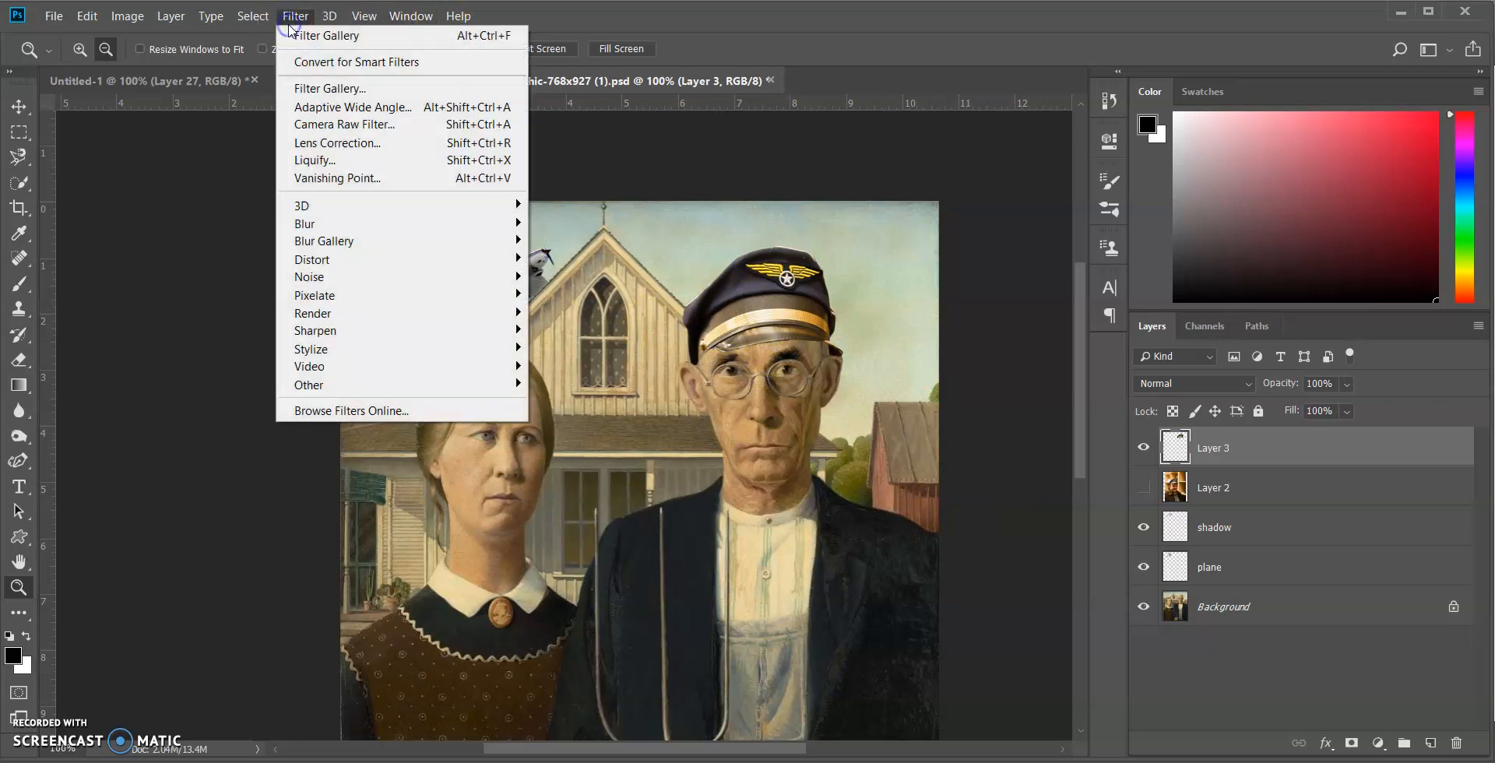
click(326, 88)
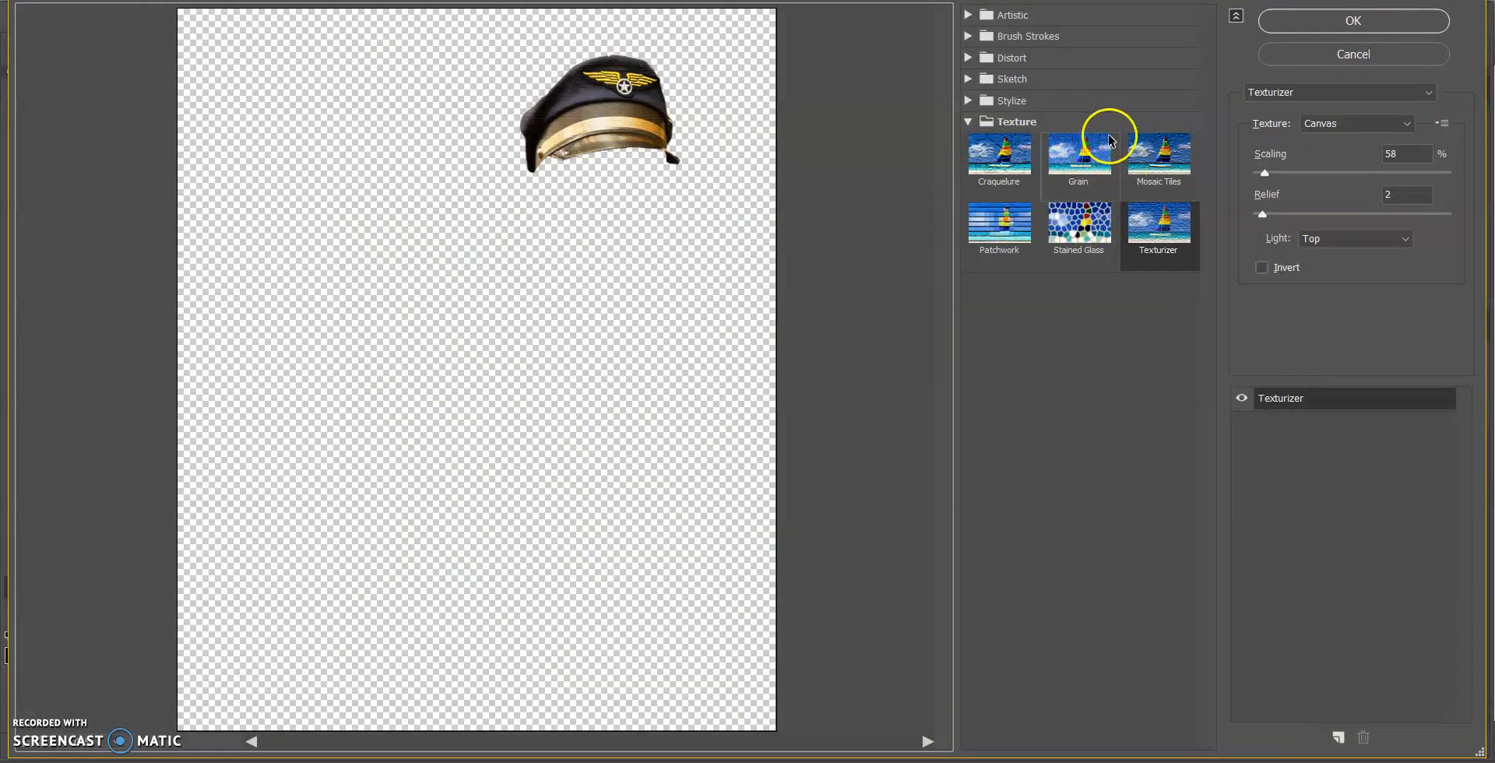
click(1033, 170)
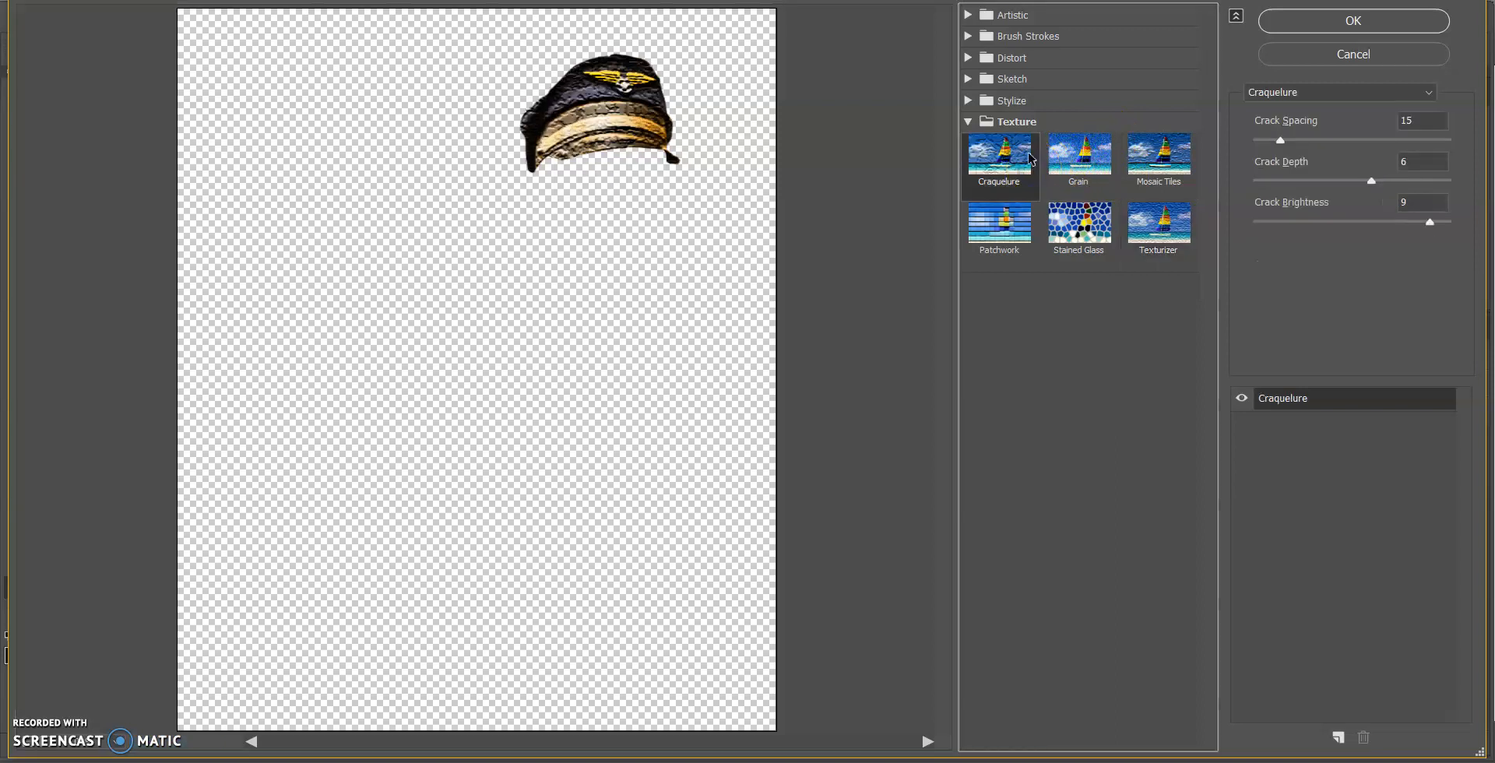
click(969, 100)
click(968, 80)
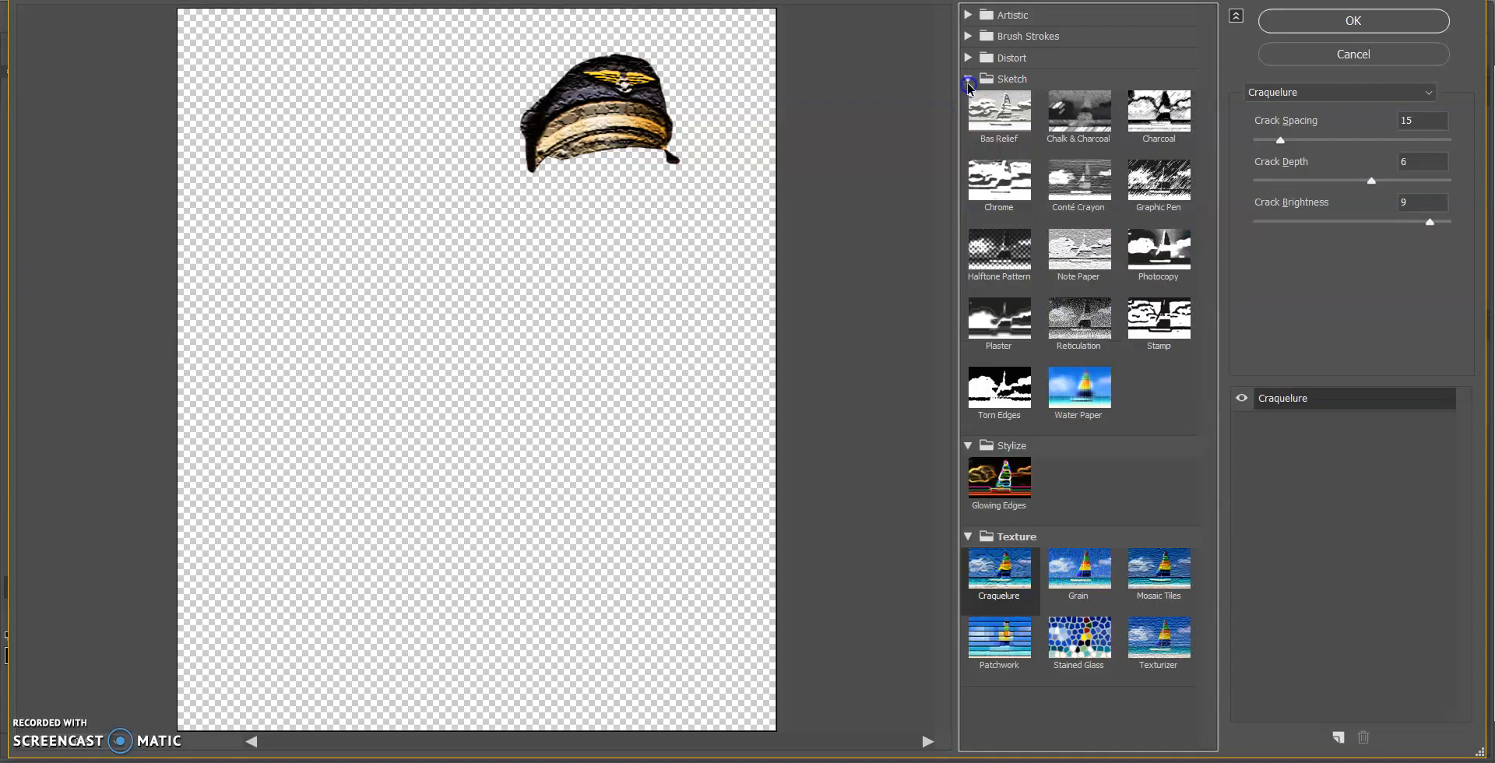
click(968, 57)
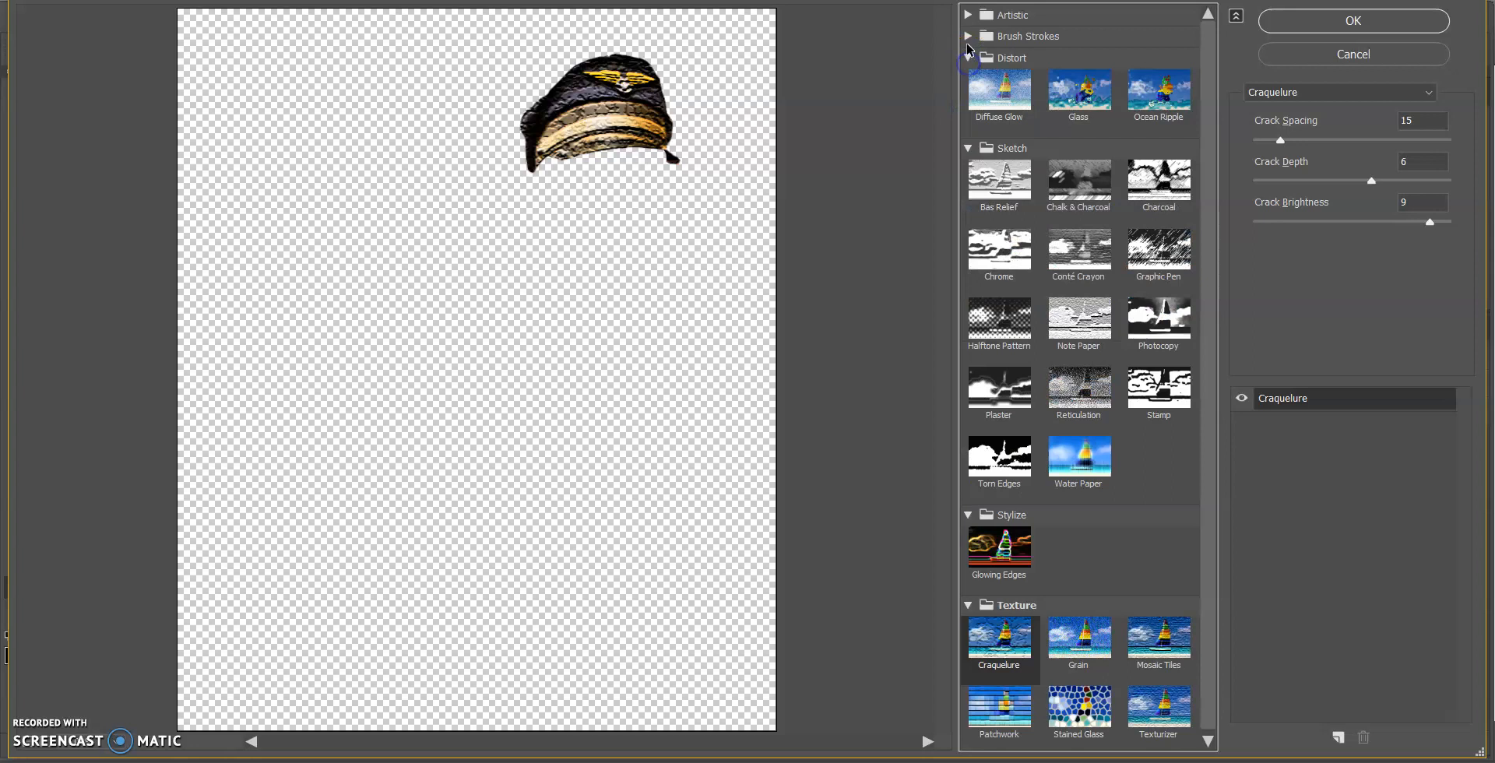
click(969, 36)
click(992, 78)
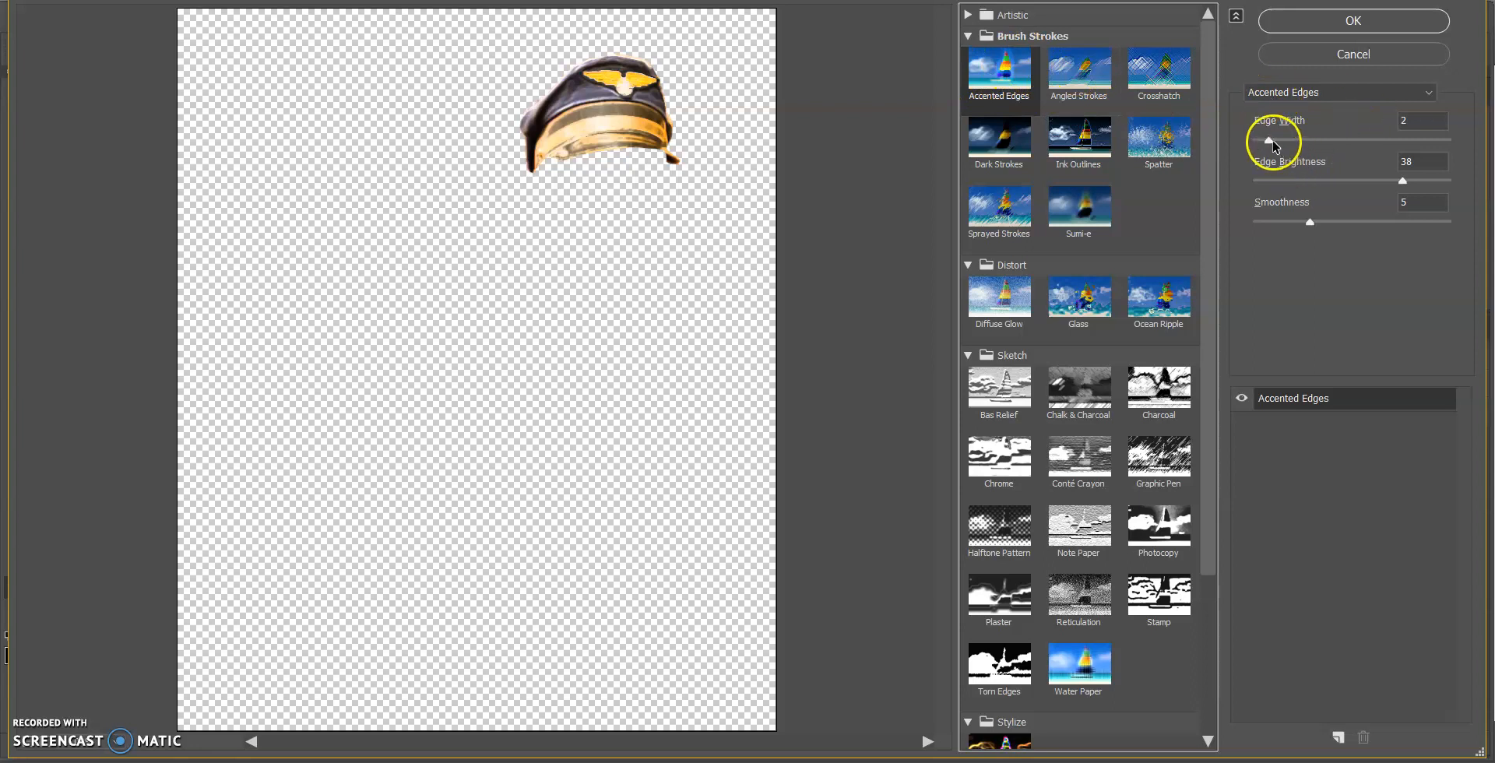
Set Accented Edges to edge width 2, edge brightness 24 and smoothness 1, and apply it to the cap
drag(1268, 140, 1261, 142)
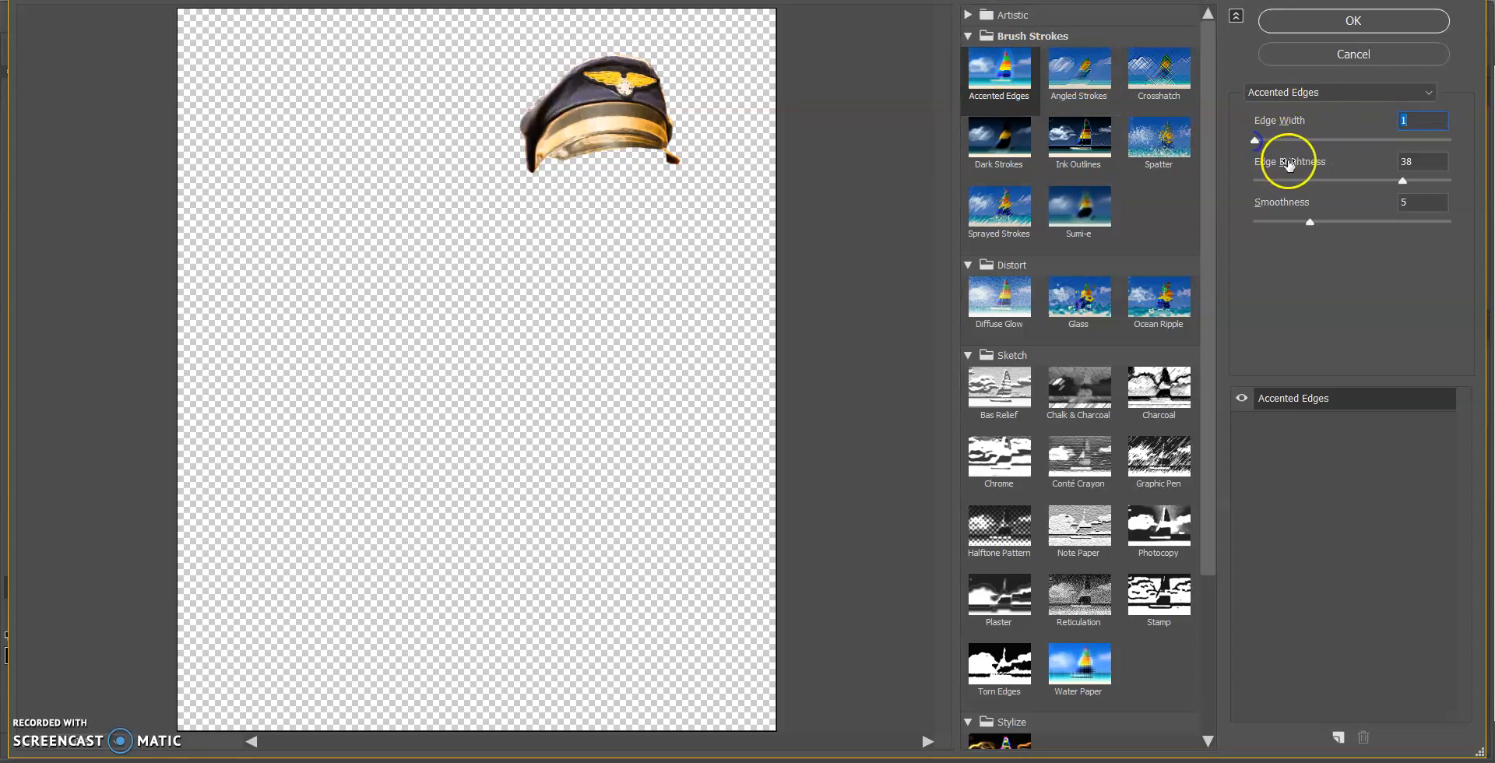
drag(1403, 180, 1244, 210)
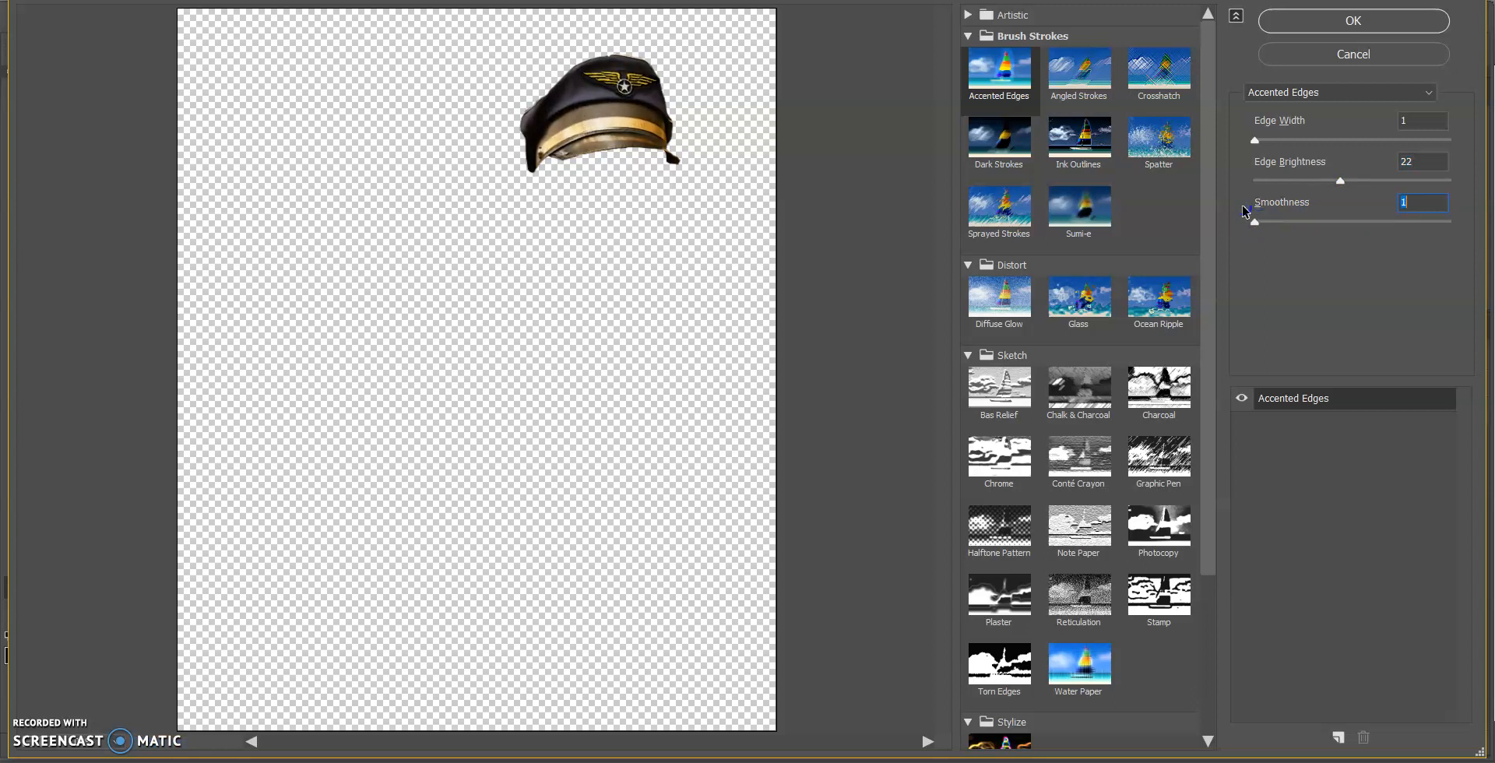
mouse_move(1255, 140)
mouse_down()
mouse_move(1299, 144)
mouse_move(1269, 143)
mouse_up()
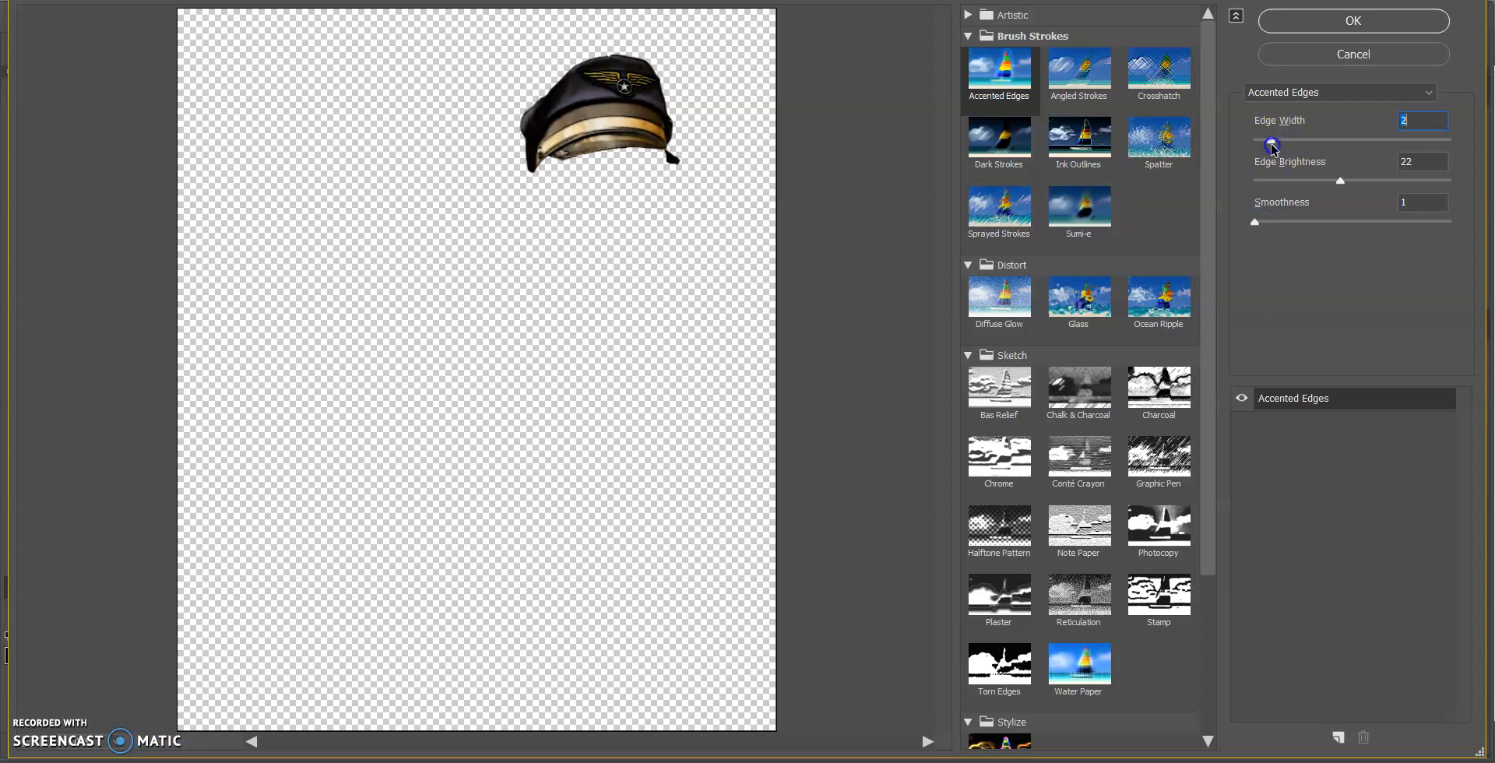
mouse_move(1339, 182)
mouse_down()
mouse_move(1298, 180)
mouse_move(1354, 184)
mouse_up()
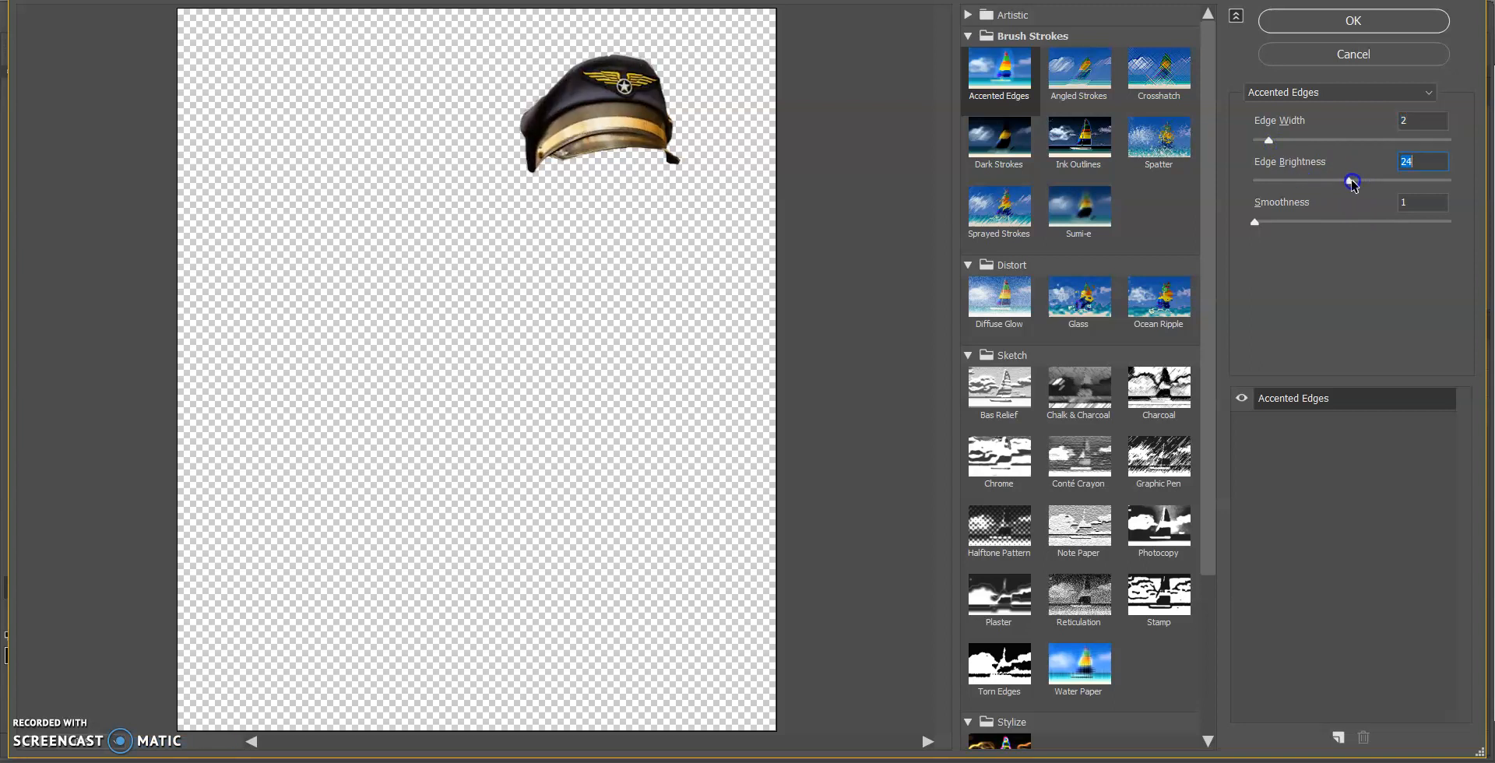
click(1347, 25)
click(1369, 23)
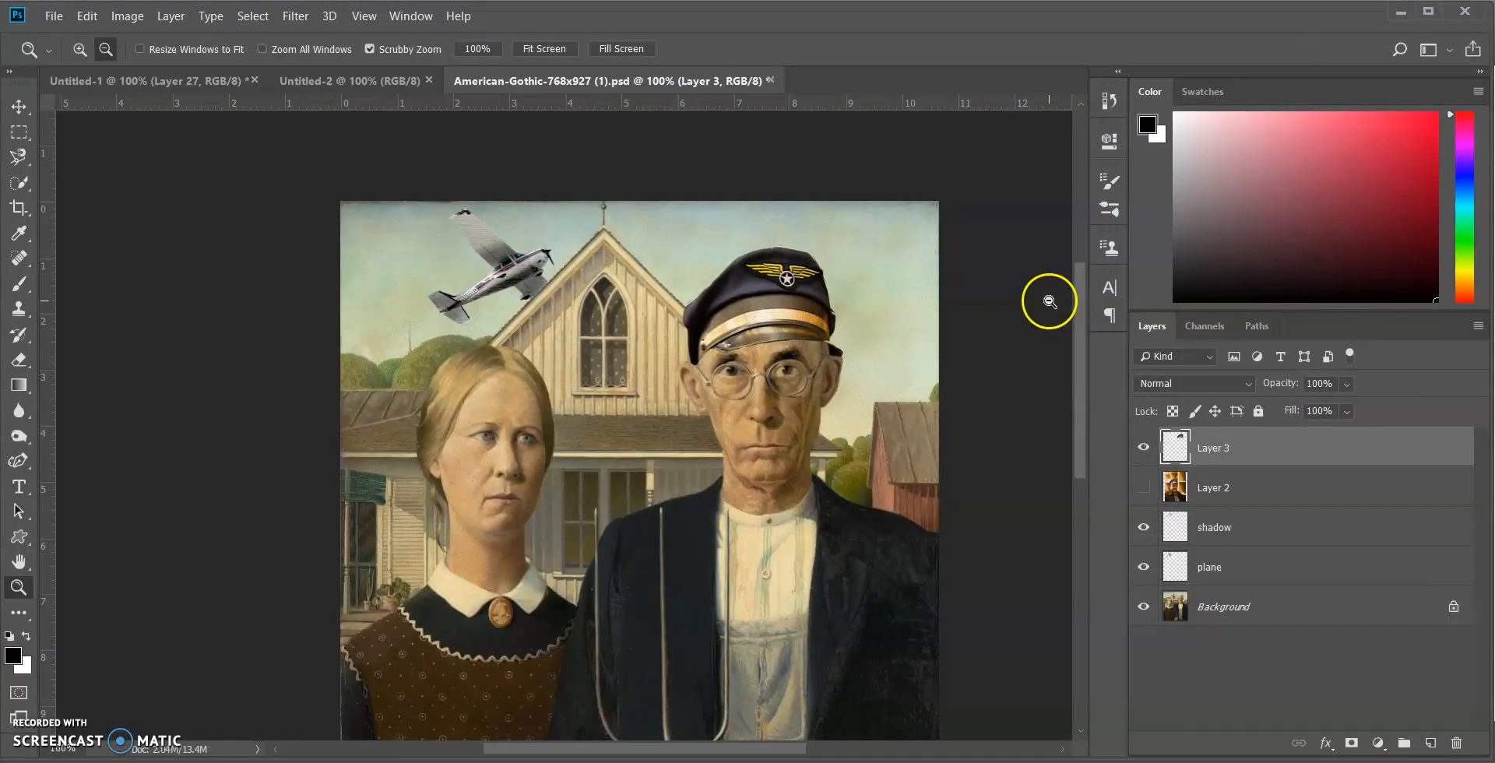
Delete Layer 2, the hidden source photo of the pilot, and select the cap layer
scroll(997, 324, down, 1)
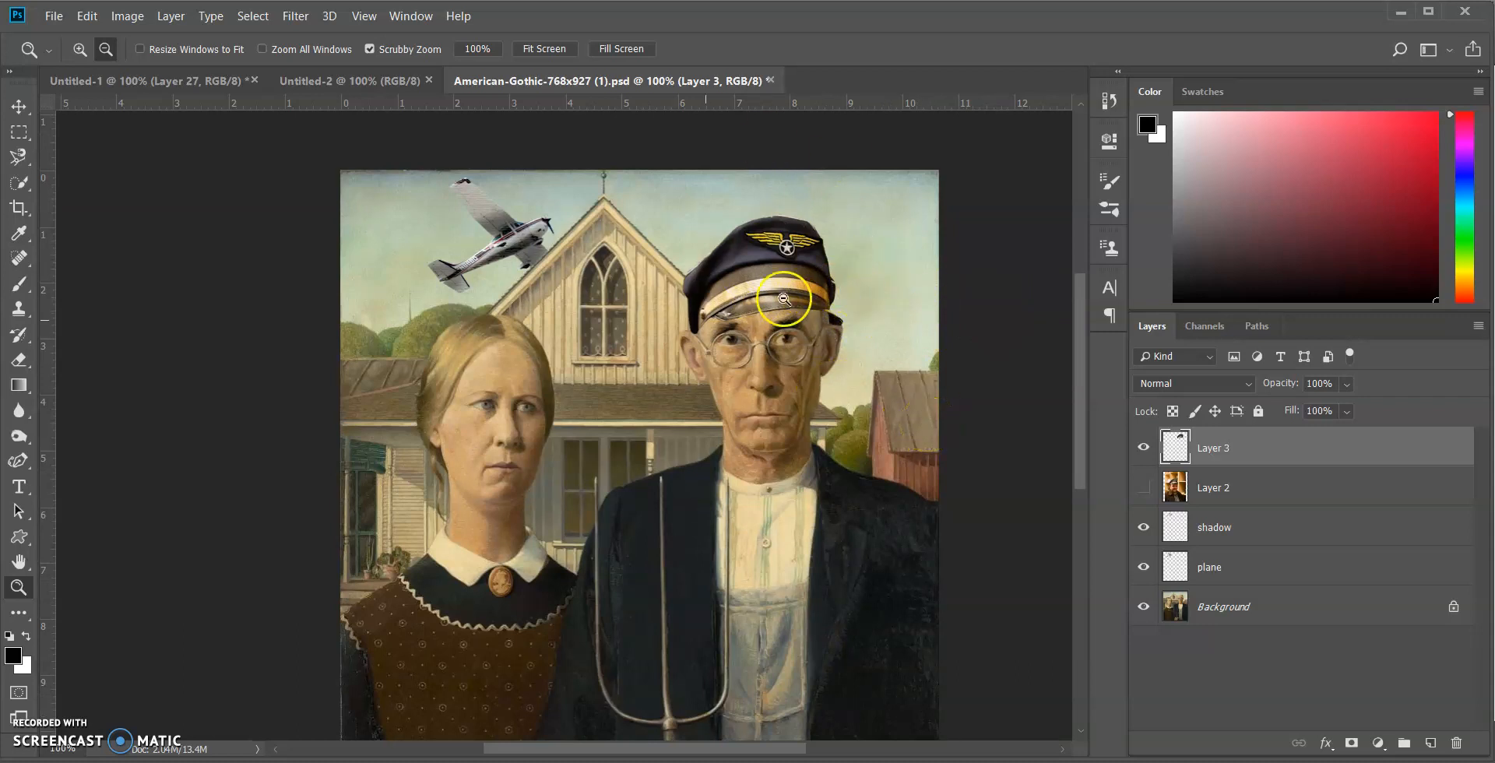
scroll(827, 571, down, 5)
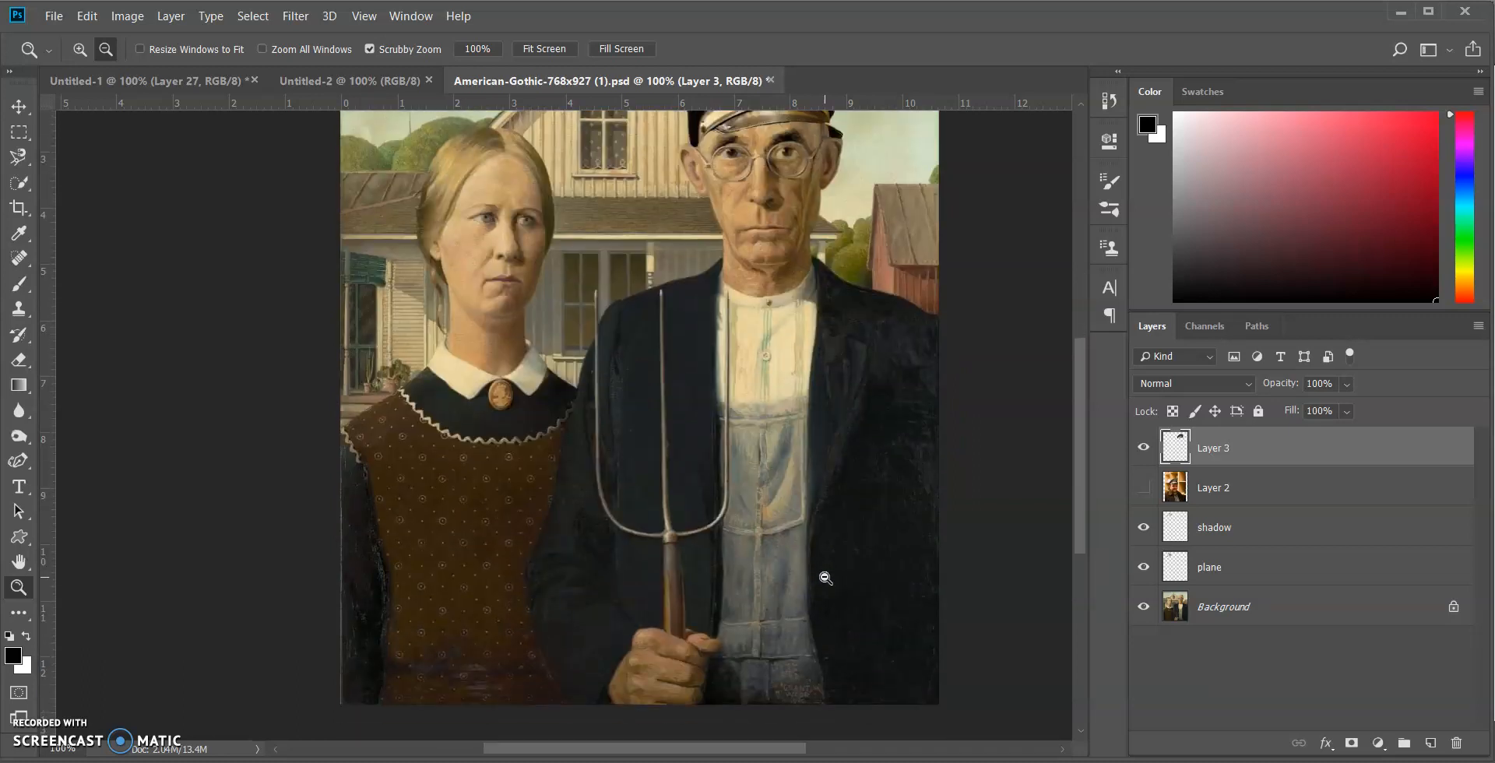
scroll(825, 578, up, 6)
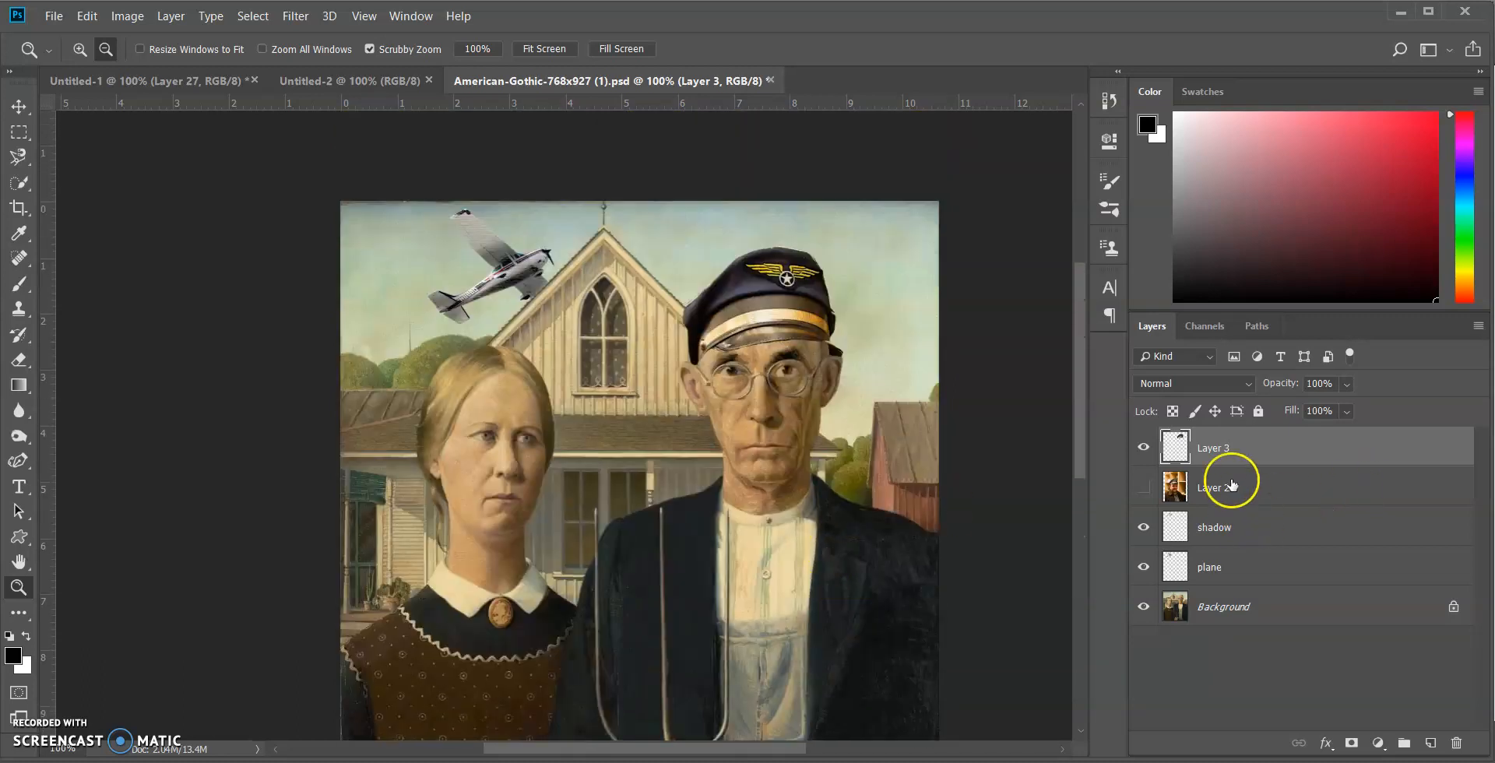
click(1228, 488)
key(Delete)
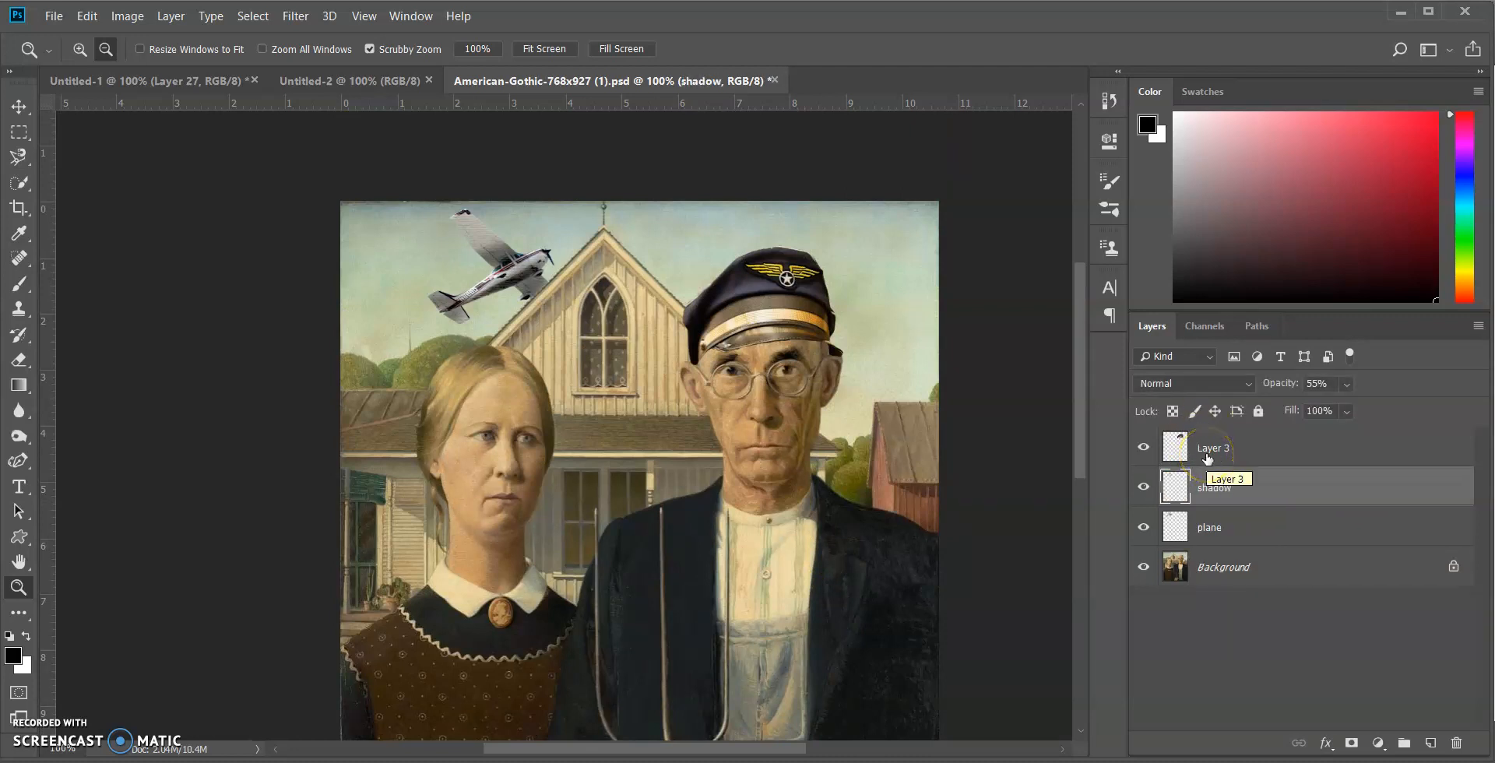
click(1207, 456)
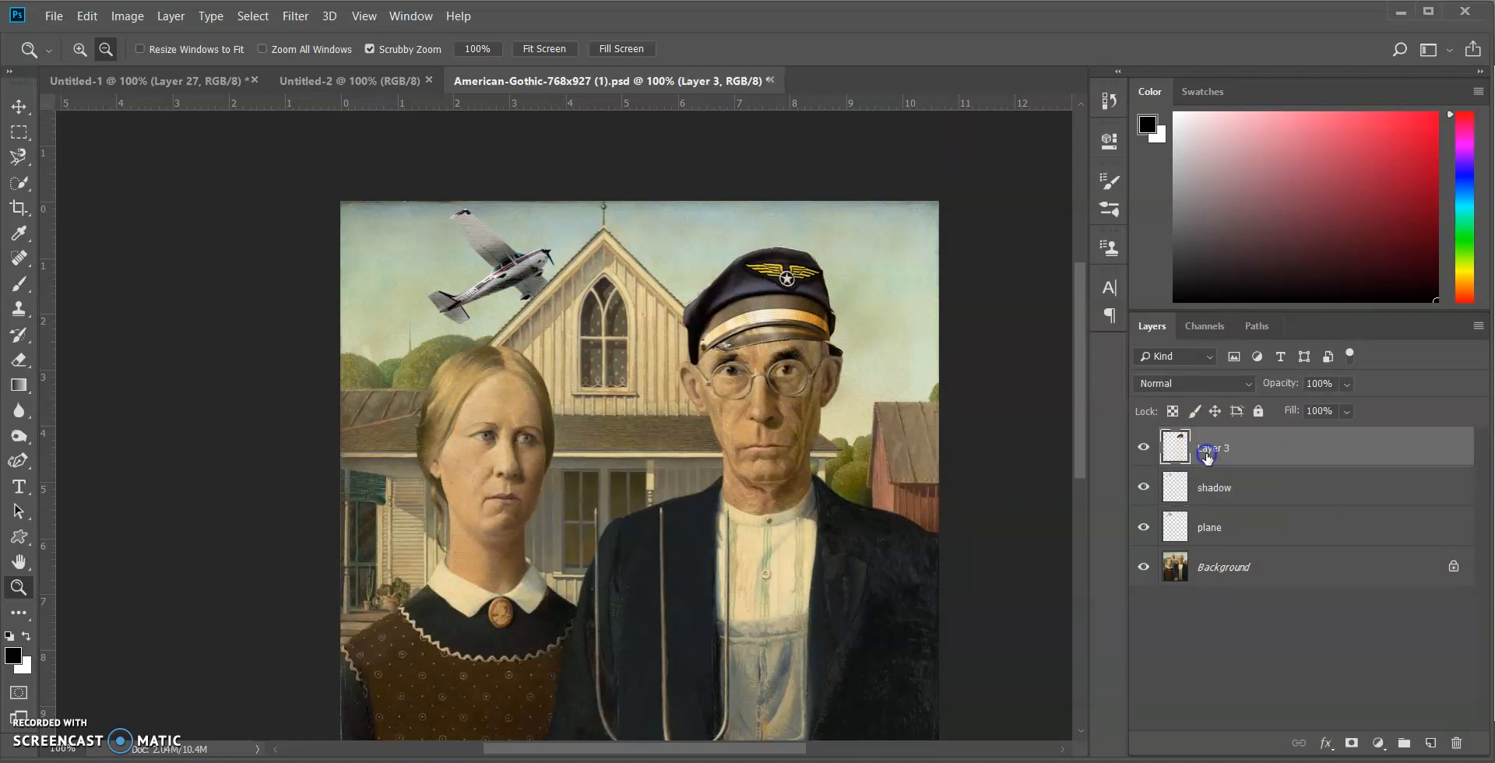
Rename the cap's layer as hat and make the shadow layer active
click(1231, 491)
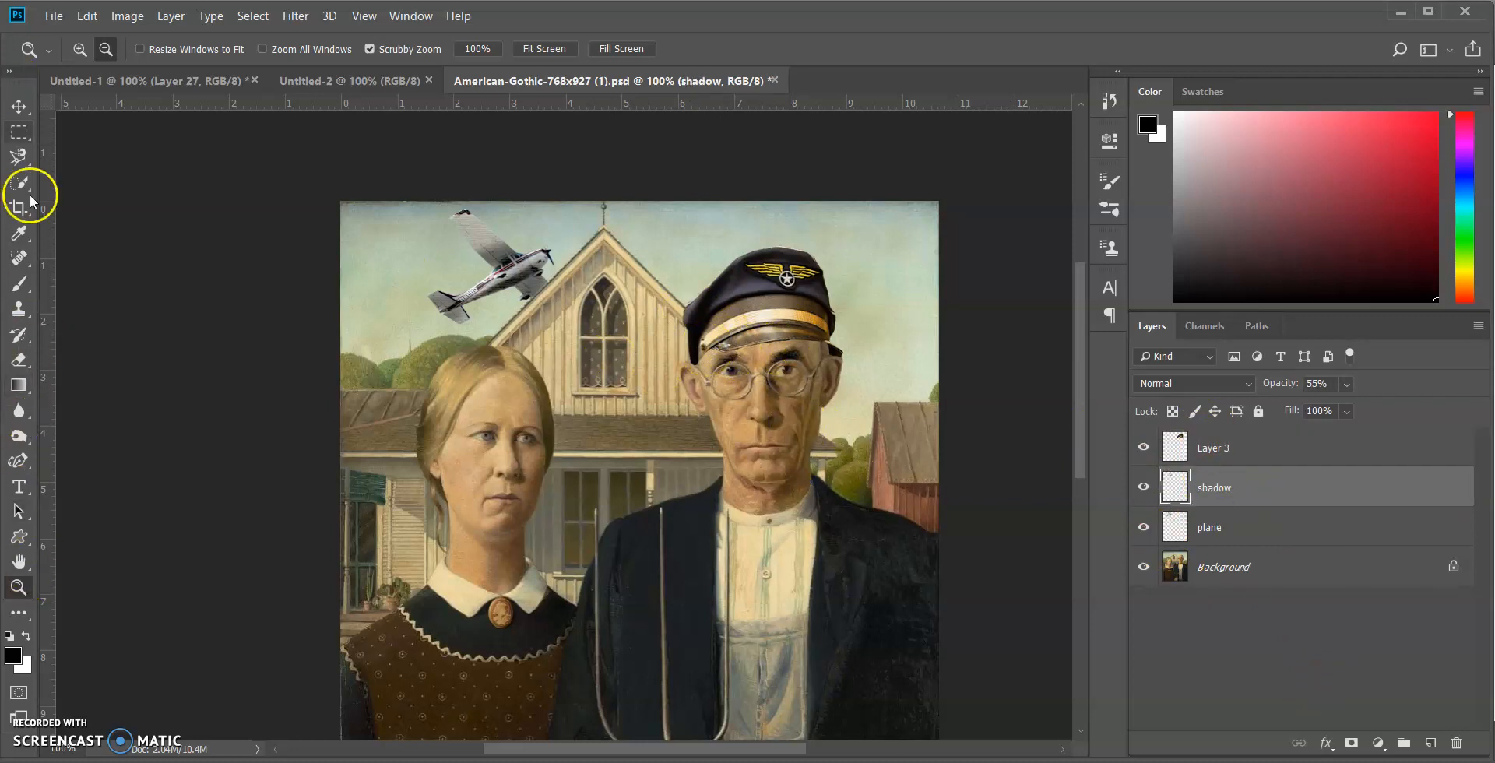
click(78, 49)
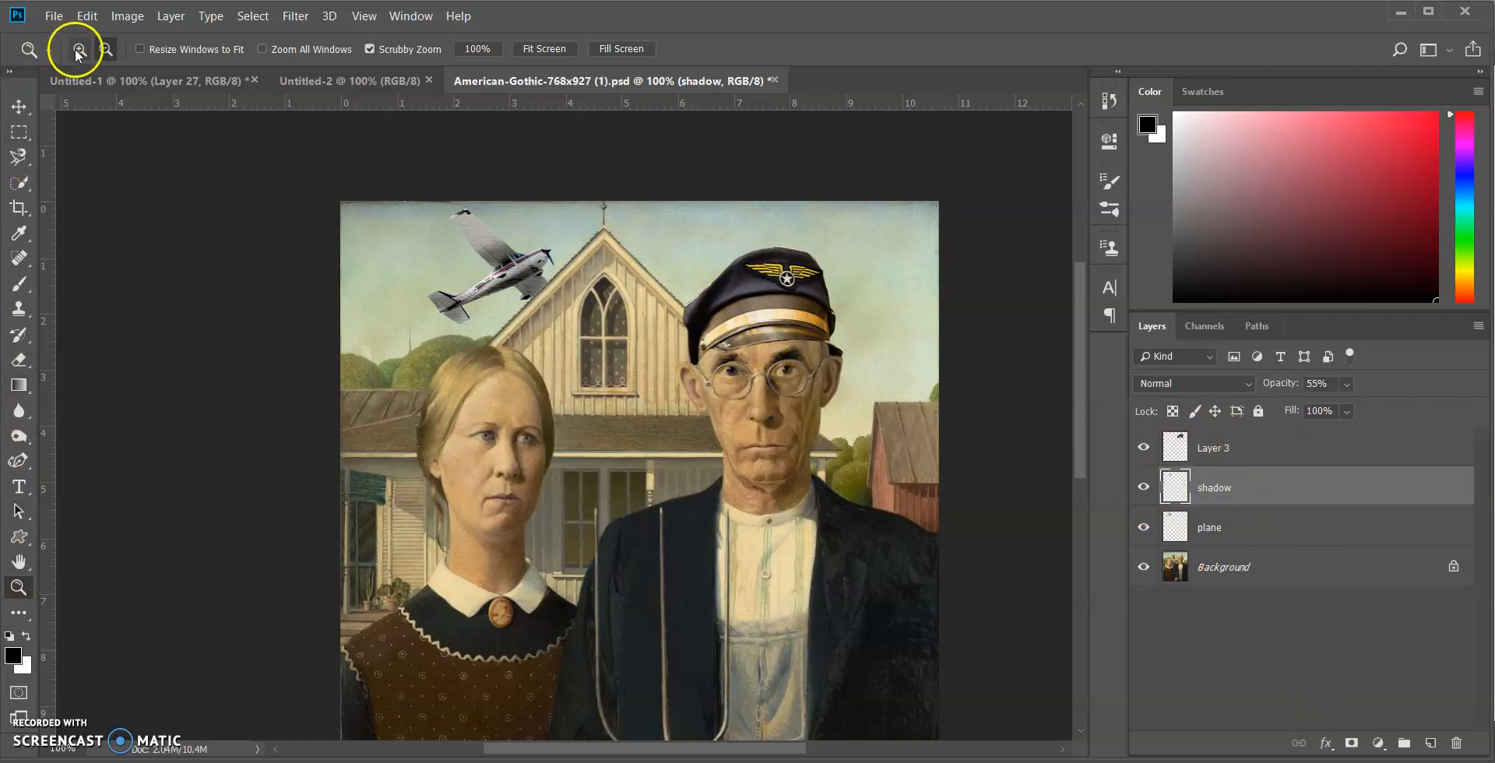
click(784, 379)
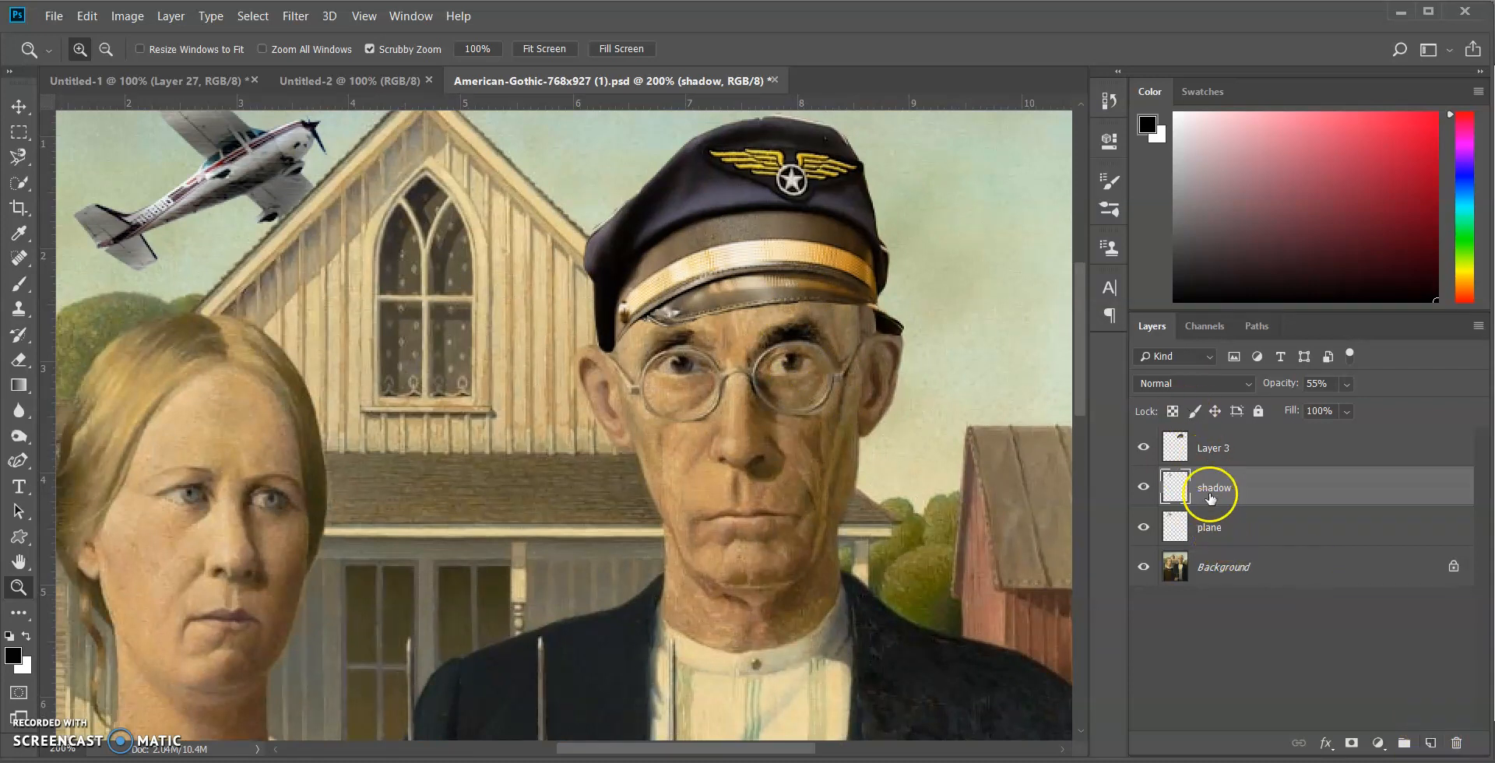
double_click(1228, 446)
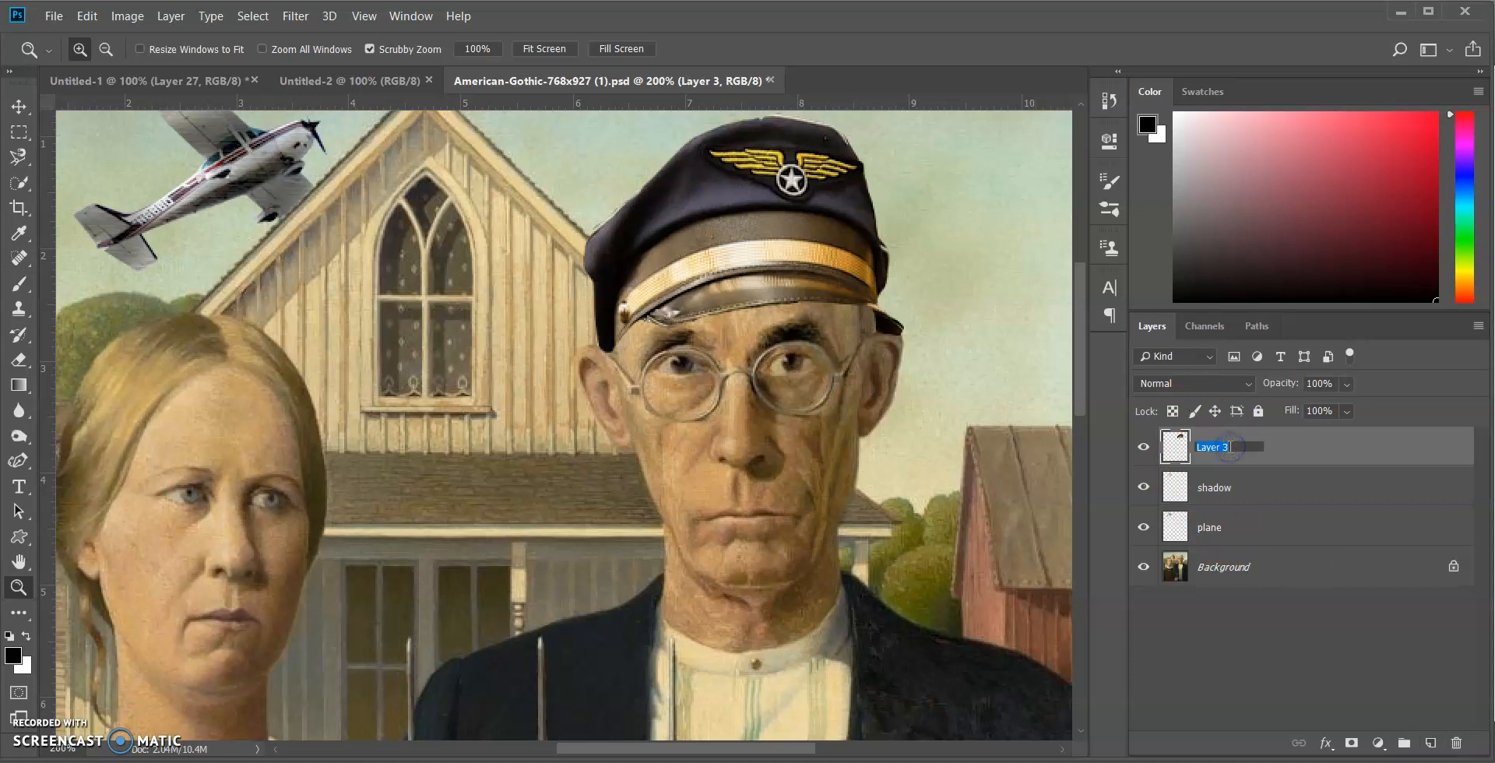
click(1308, 448)
click(1278, 485)
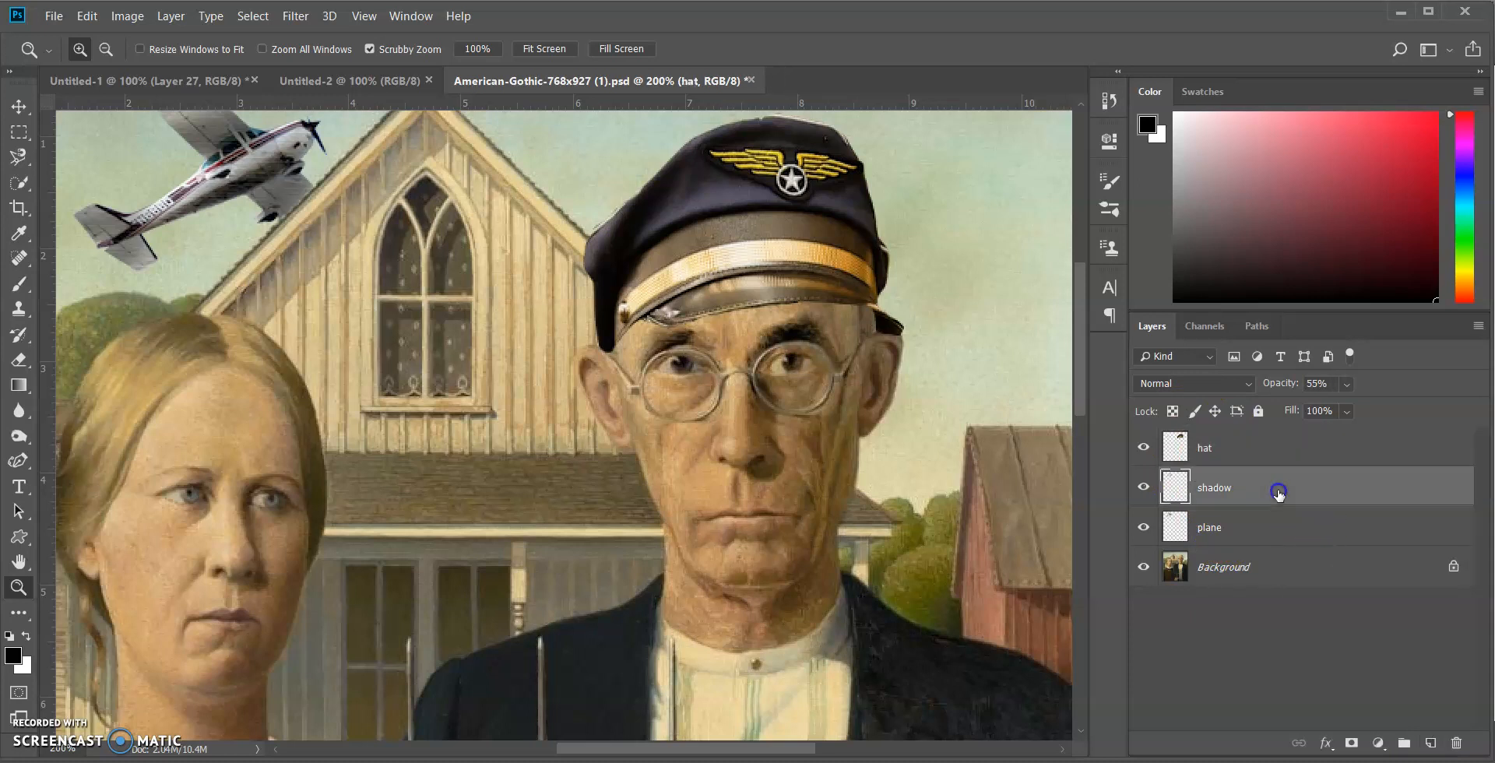
Paint black shading over the man's forehead beneath the cap on the shadow layer with a soft 86 px brush
click(36, 291)
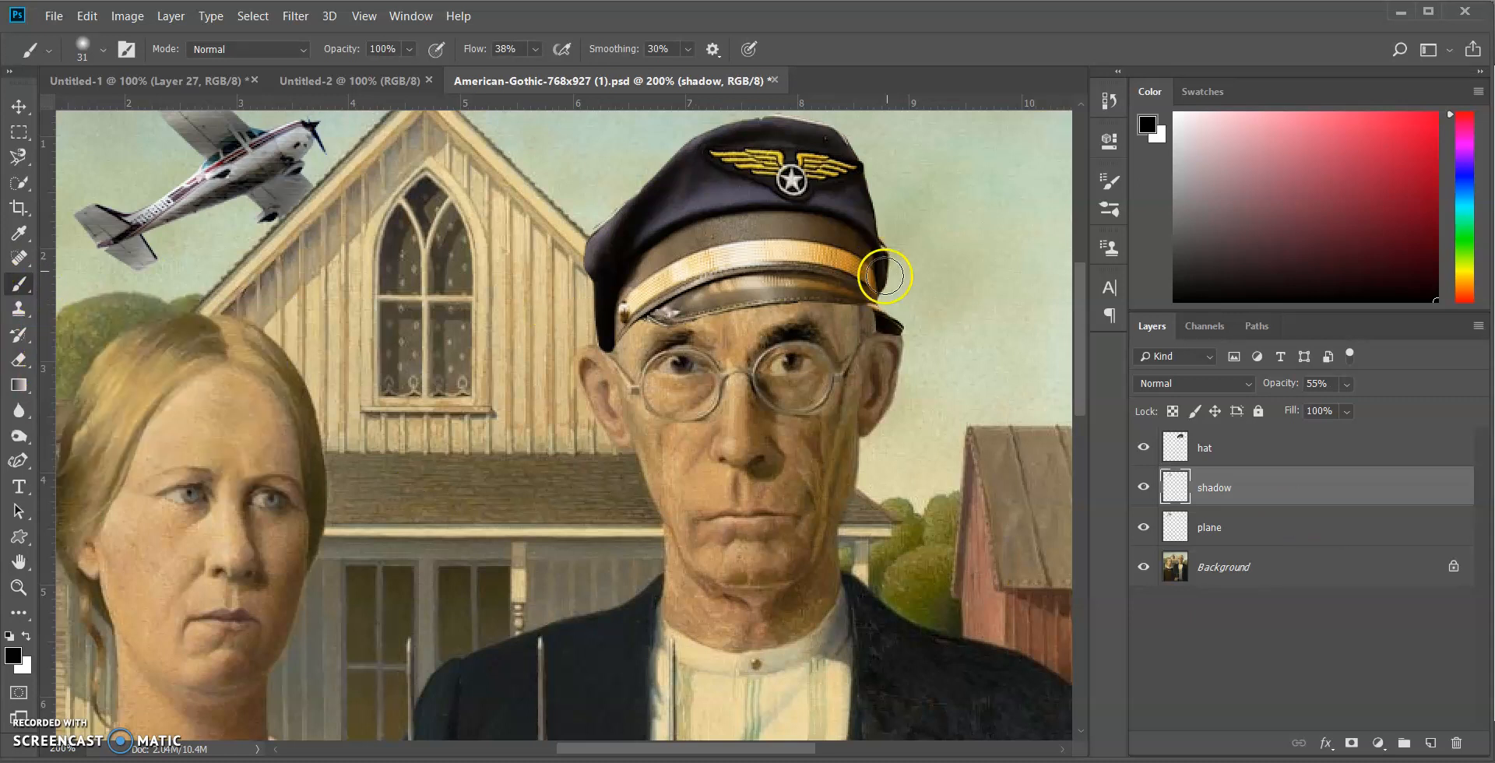
click(102, 52)
click(162, 111)
click(114, 53)
mouse_move(827, 320)
mouse_down()
mouse_move(808, 276)
mouse_move(826, 282)
mouse_move(792, 275)
mouse_up()
mouse_move(782, 278)
mouse_down()
mouse_move(691, 283)
mouse_move(758, 272)
mouse_move(688, 290)
mouse_up()
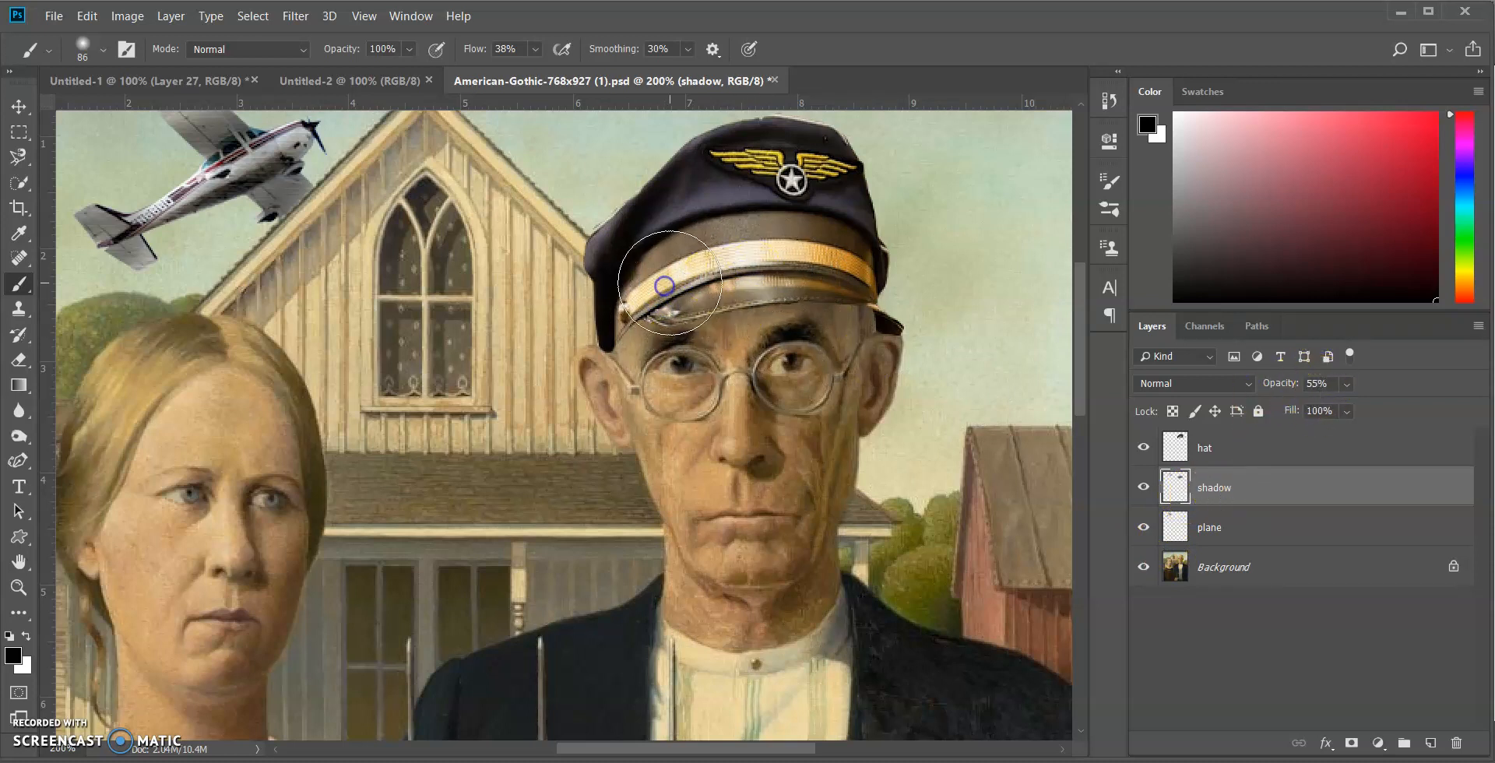
mouse_move(654, 289)
mouse_down()
mouse_move(802, 284)
mouse_move(707, 266)
mouse_move(803, 285)
mouse_move(819, 305)
mouse_up()
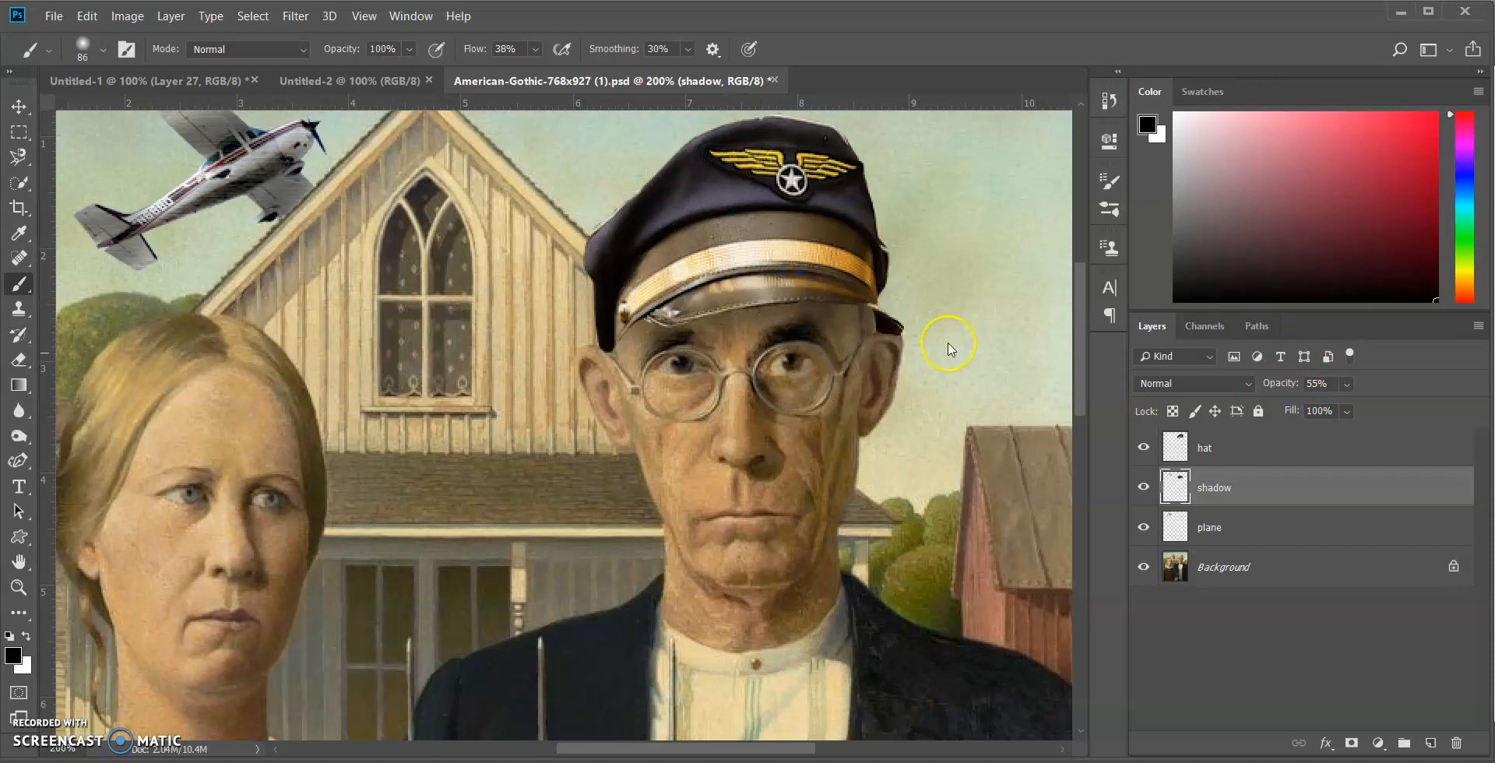
mouse_move(806, 279)
mouse_down()
mouse_move(739, 282)
mouse_move(704, 304)
mouse_move(722, 274)
mouse_move(779, 295)
mouse_move(661, 264)
mouse_move(708, 290)
mouse_move(814, 265)
mouse_up()
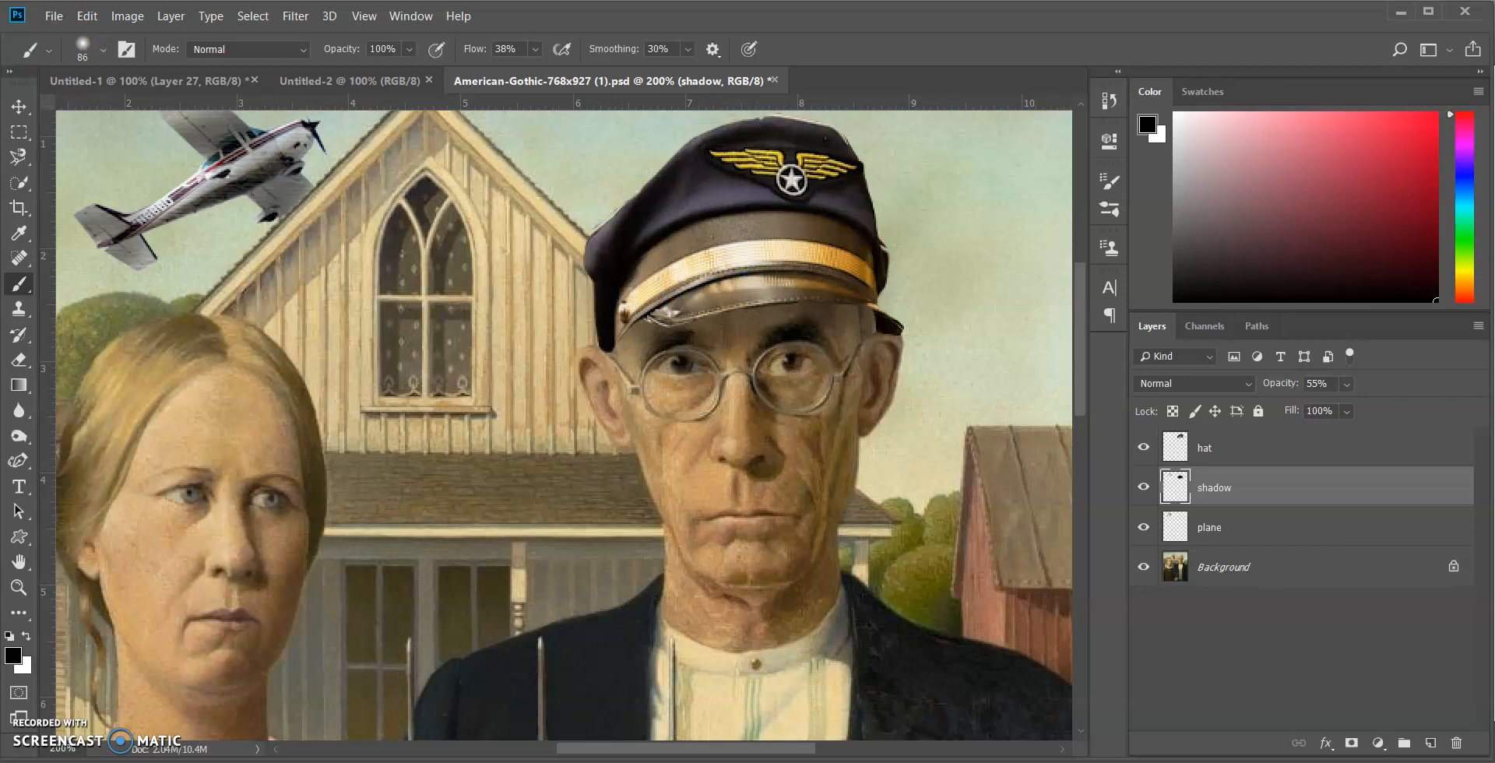
Reduce the brush to 50 px and deepen the shadow across the forehead and temples just below the cap's brim
click(108, 50)
drag(148, 114, 142, 117)
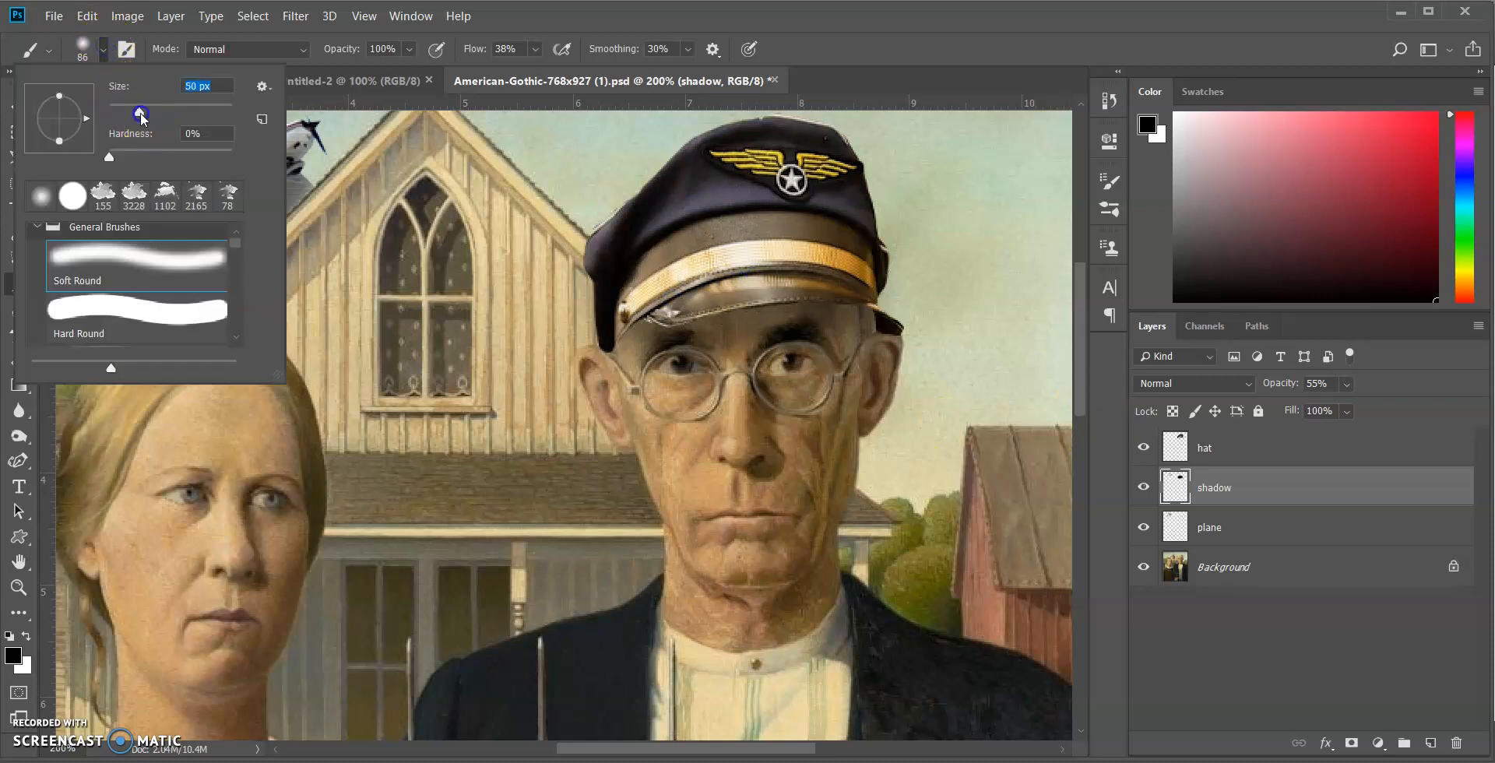
click(105, 52)
drag(855, 324, 877, 345)
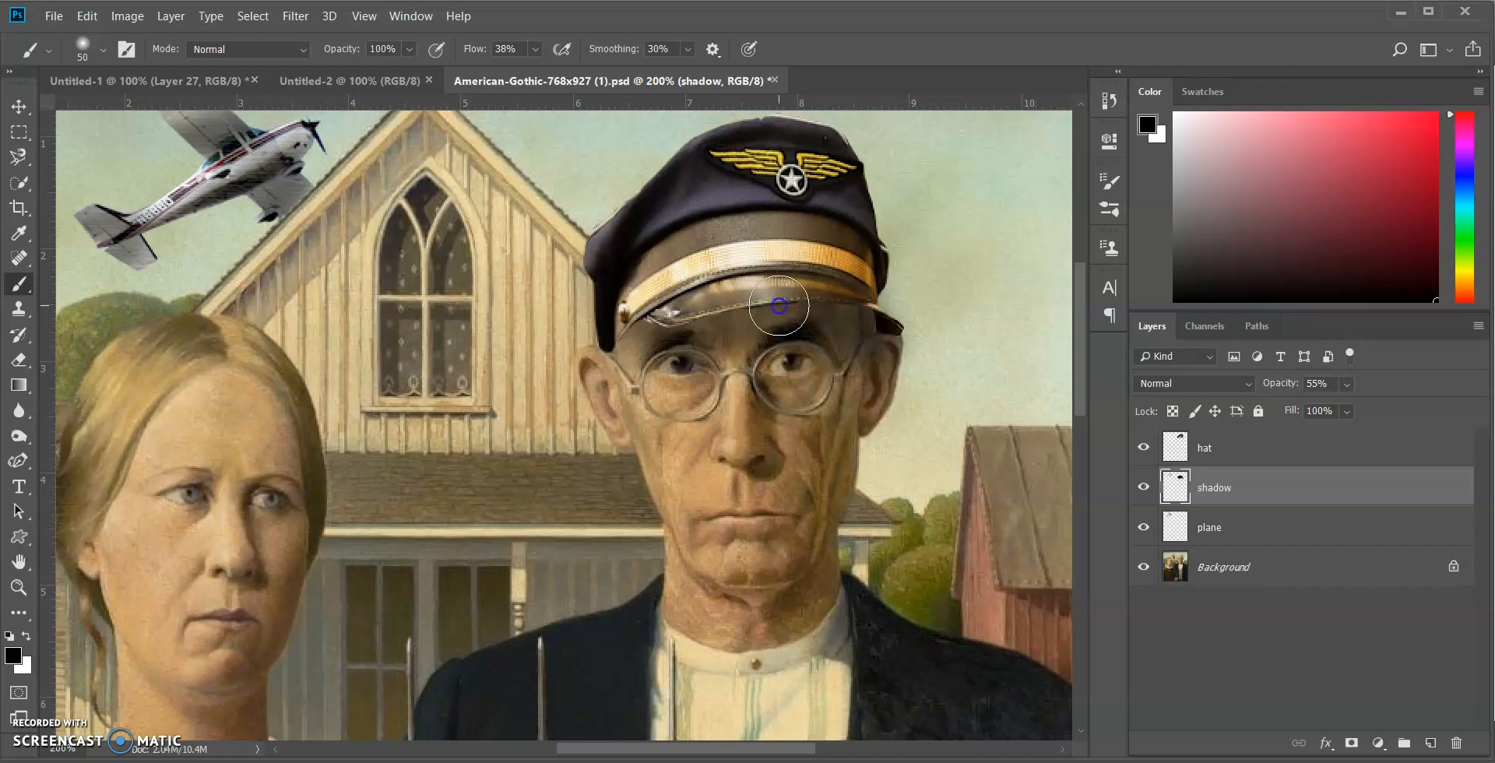
drag(723, 327, 641, 343)
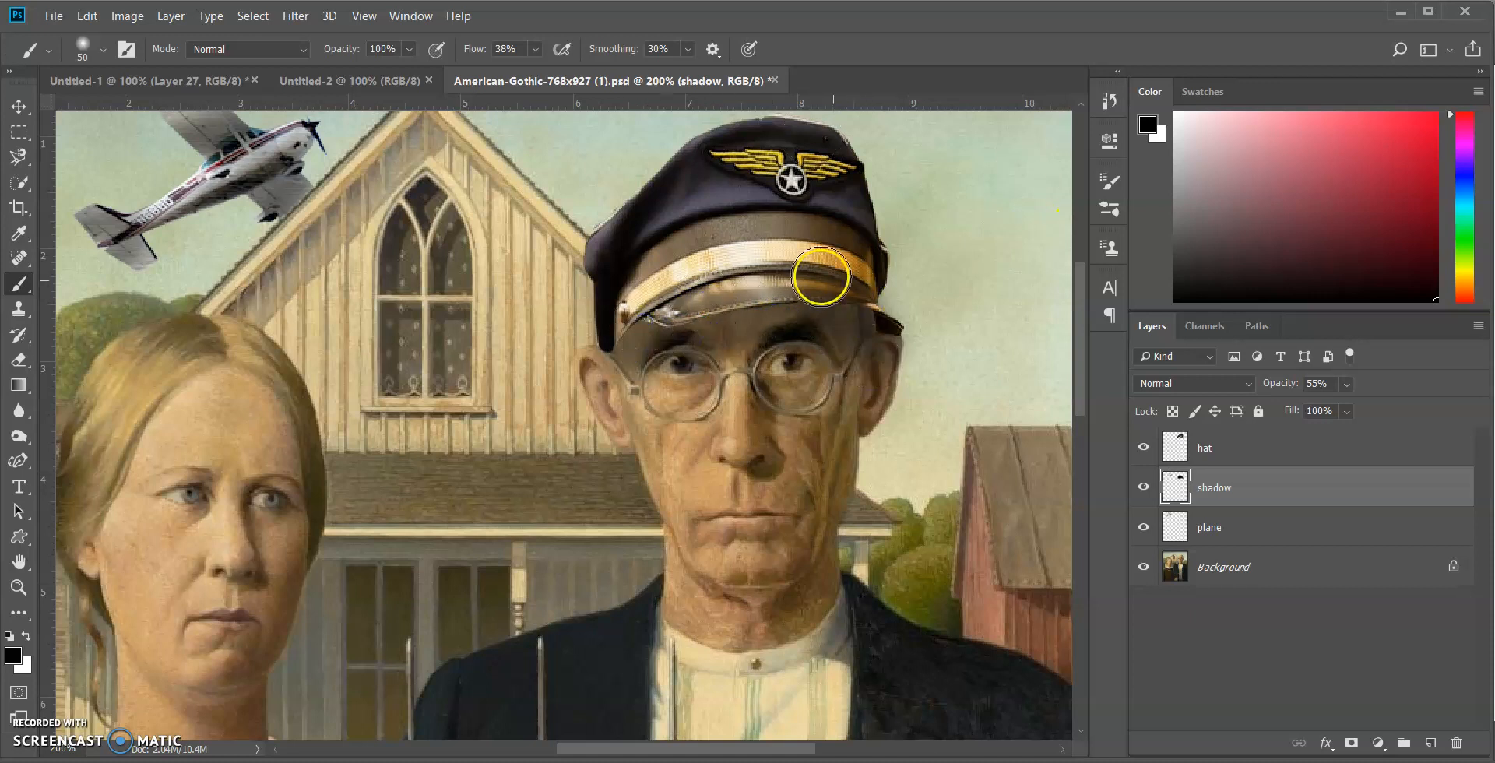
Examine the whole composite at a reduced zoom, including the plane, the cap and its shadow, and return to 100%
click(19, 588)
click(106, 49)
click(1007, 451)
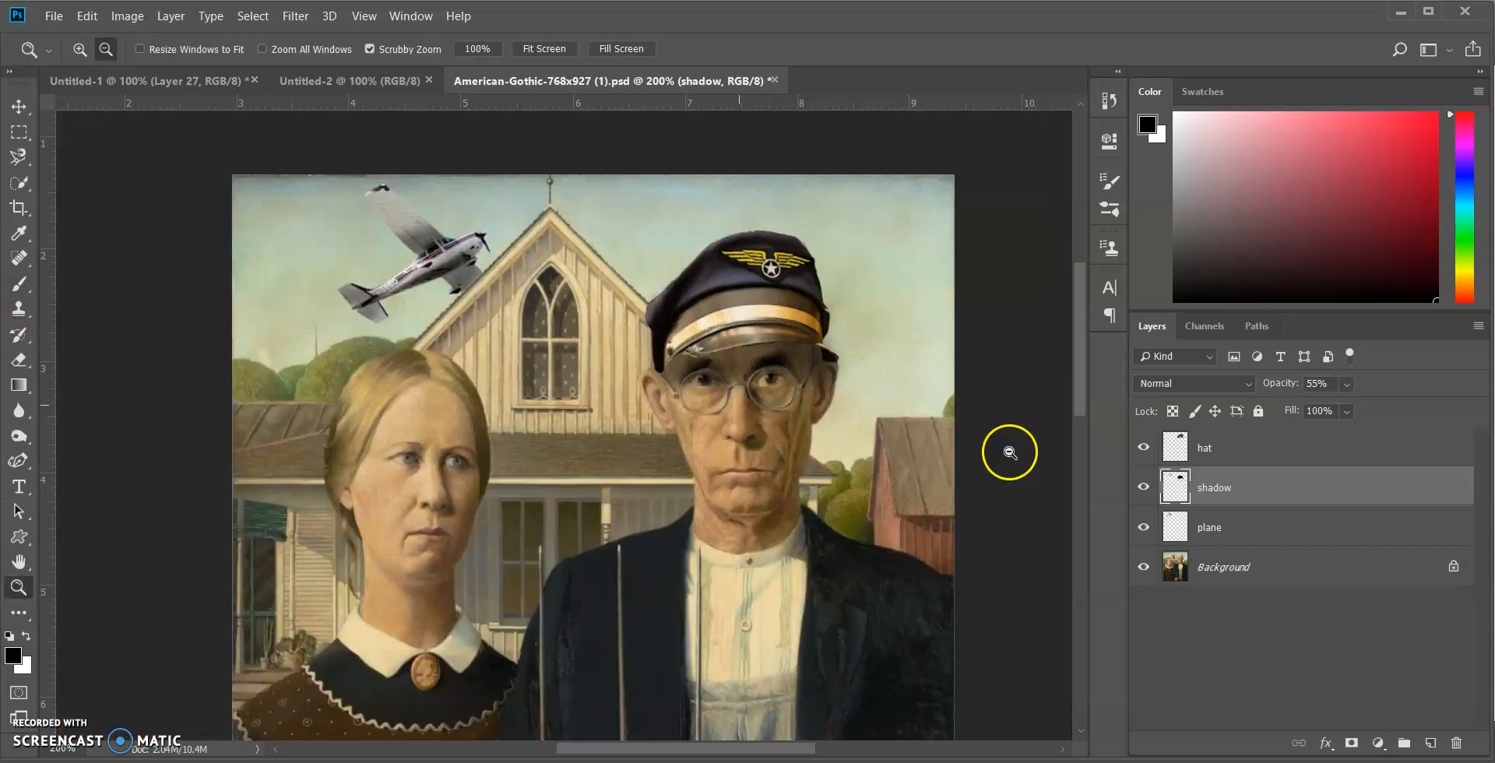
click(867, 434)
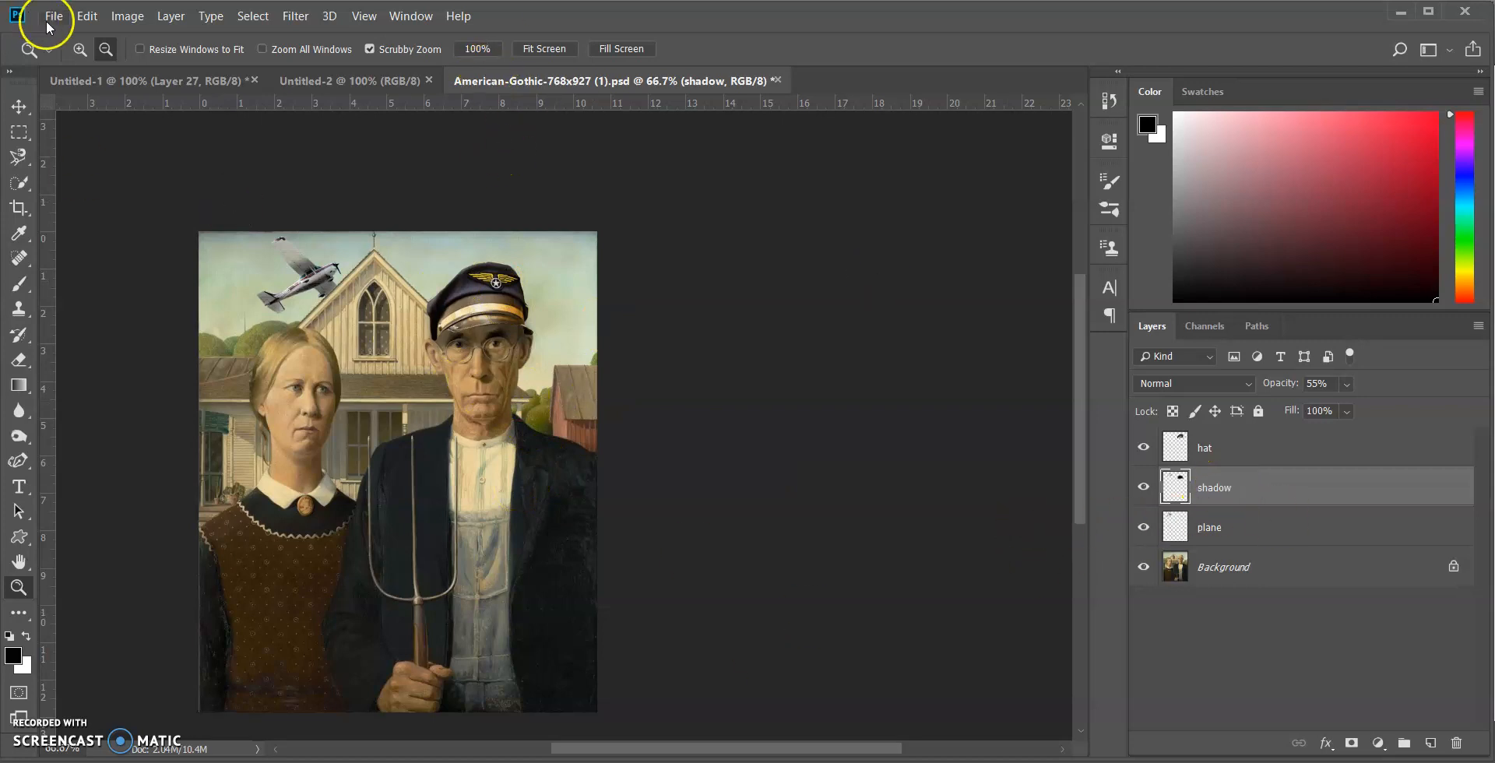
click(28, 489)
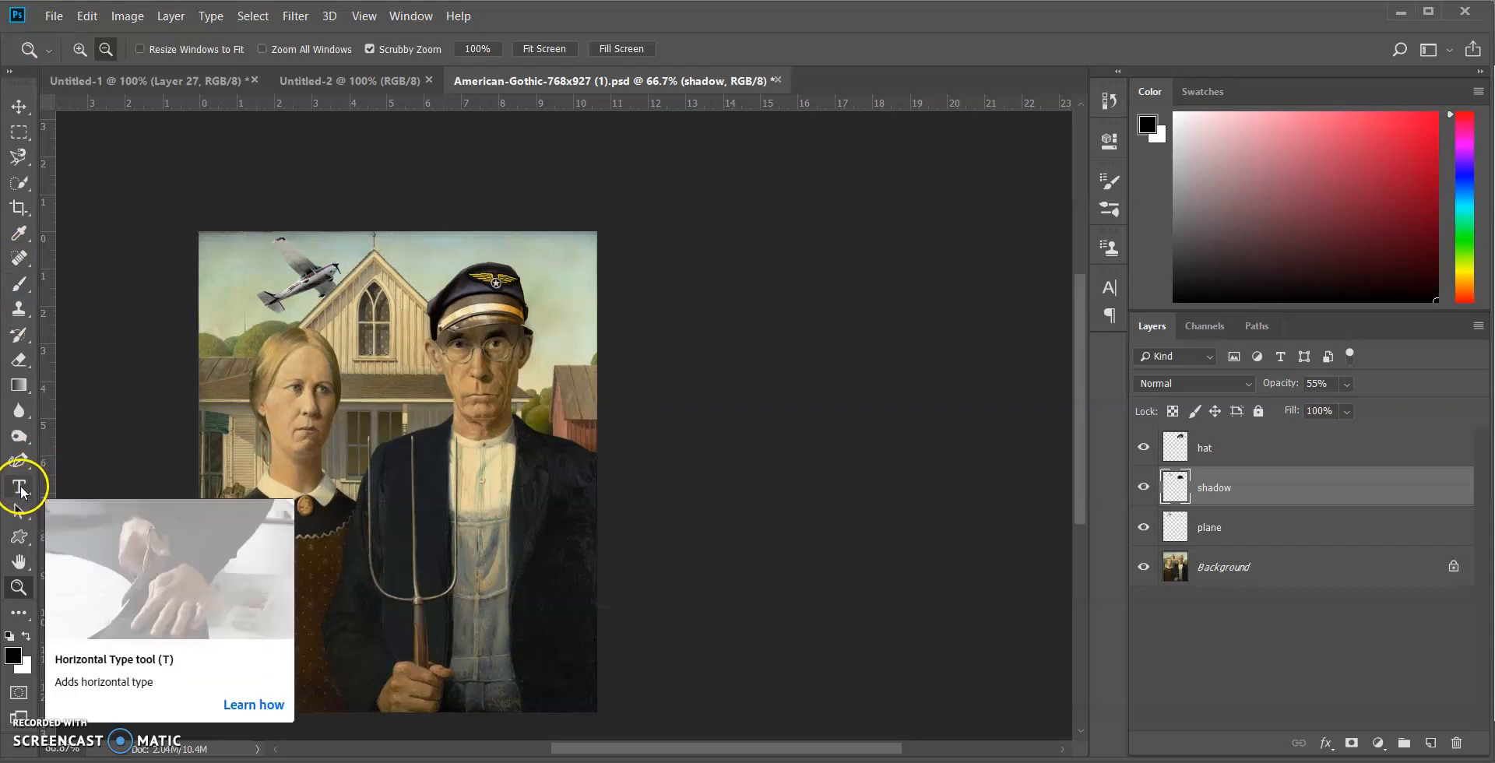
drag(761, 748, 718, 747)
scroll(810, 442, down, 1)
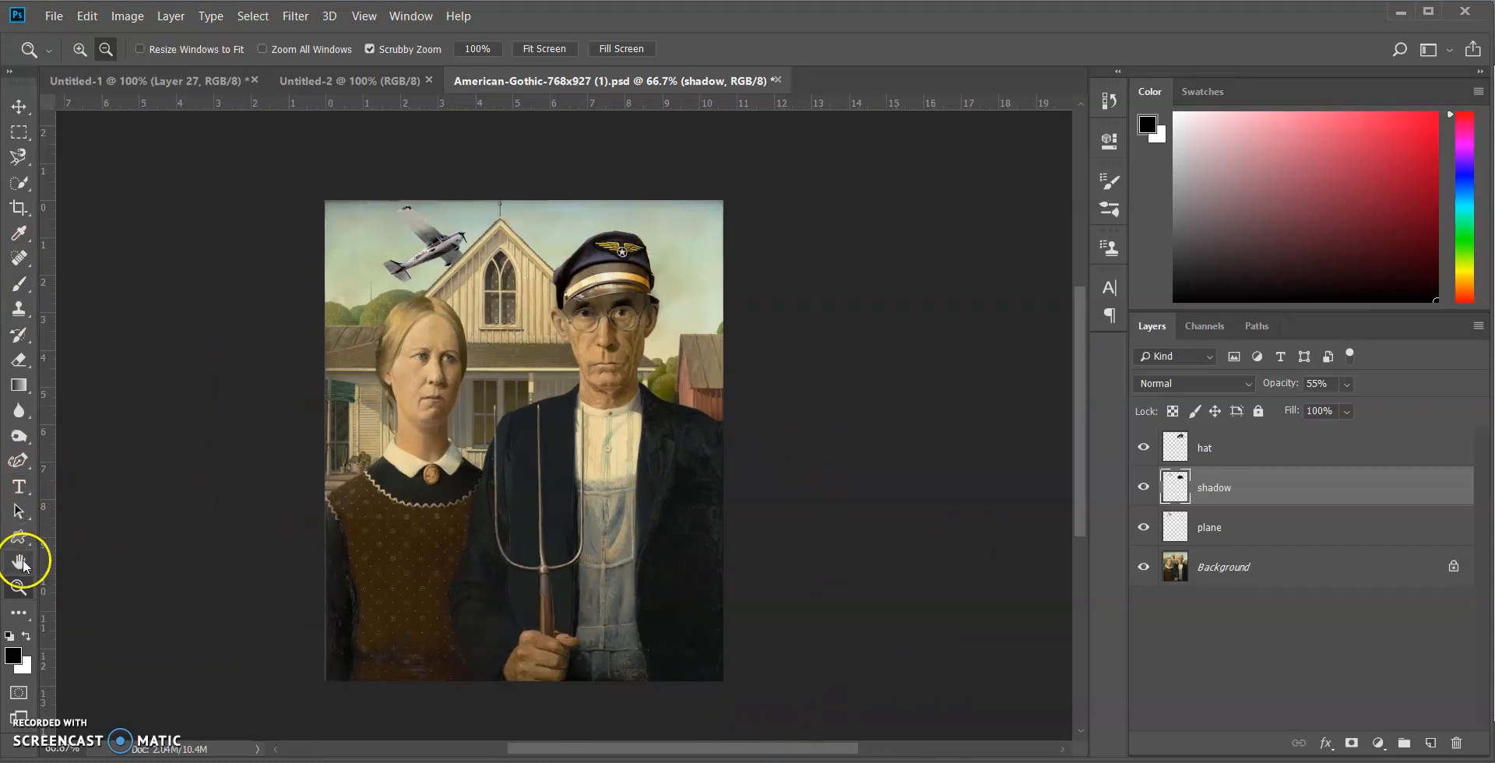
click(79, 49)
click(413, 594)
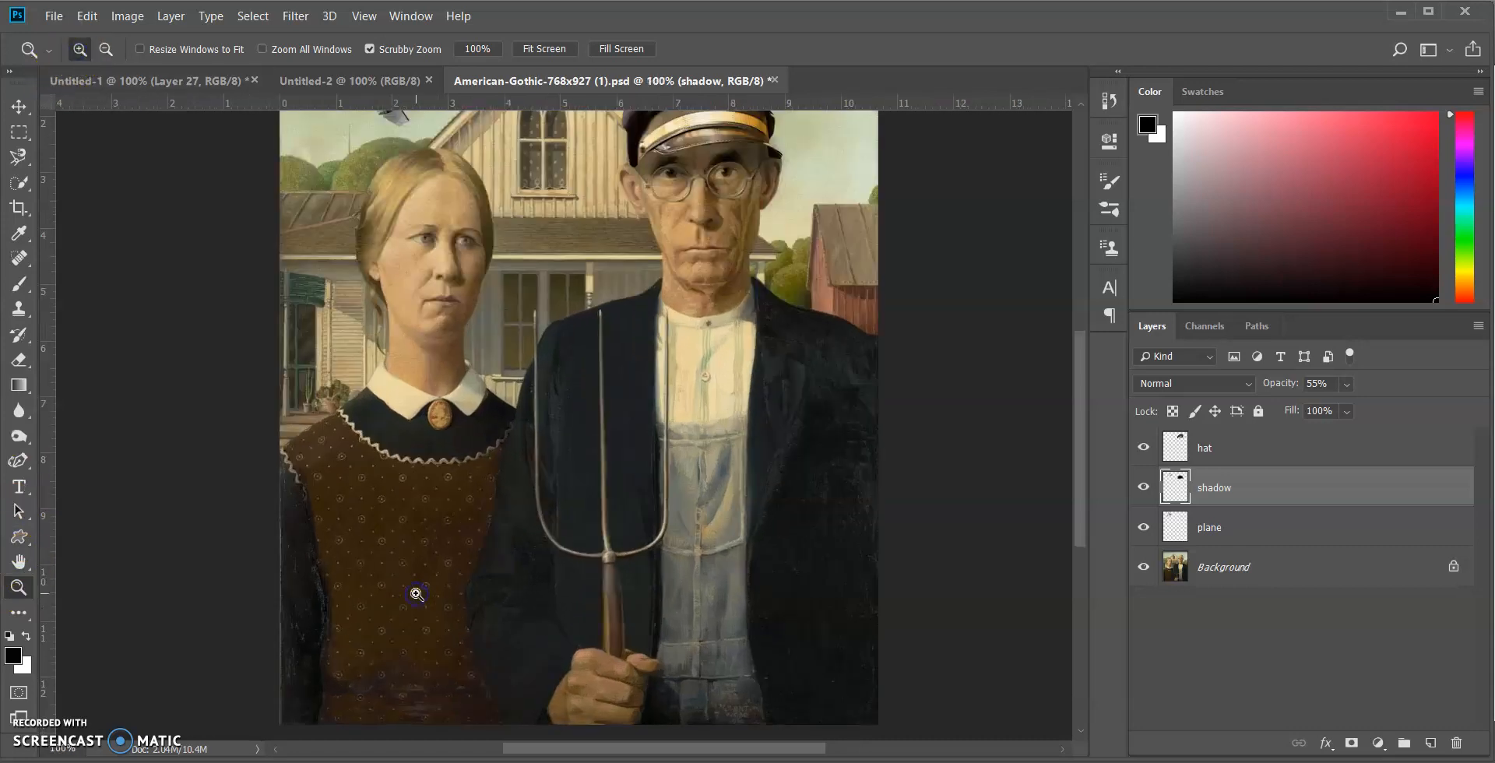
Start a horizontal text line over the lower part of the man's overalls and set the font size to 10 pt
click(19, 488)
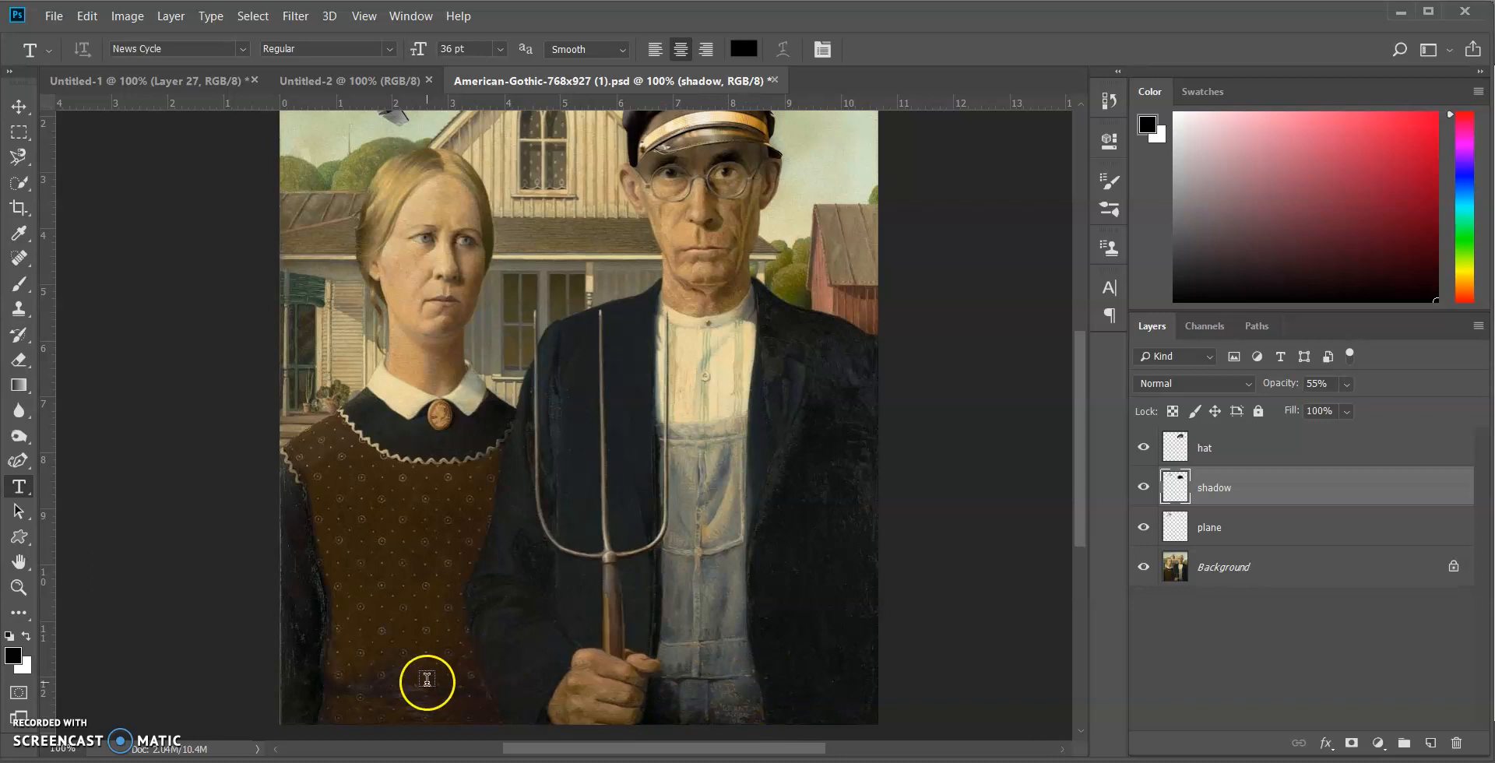
scroll(771, 637, up, 5)
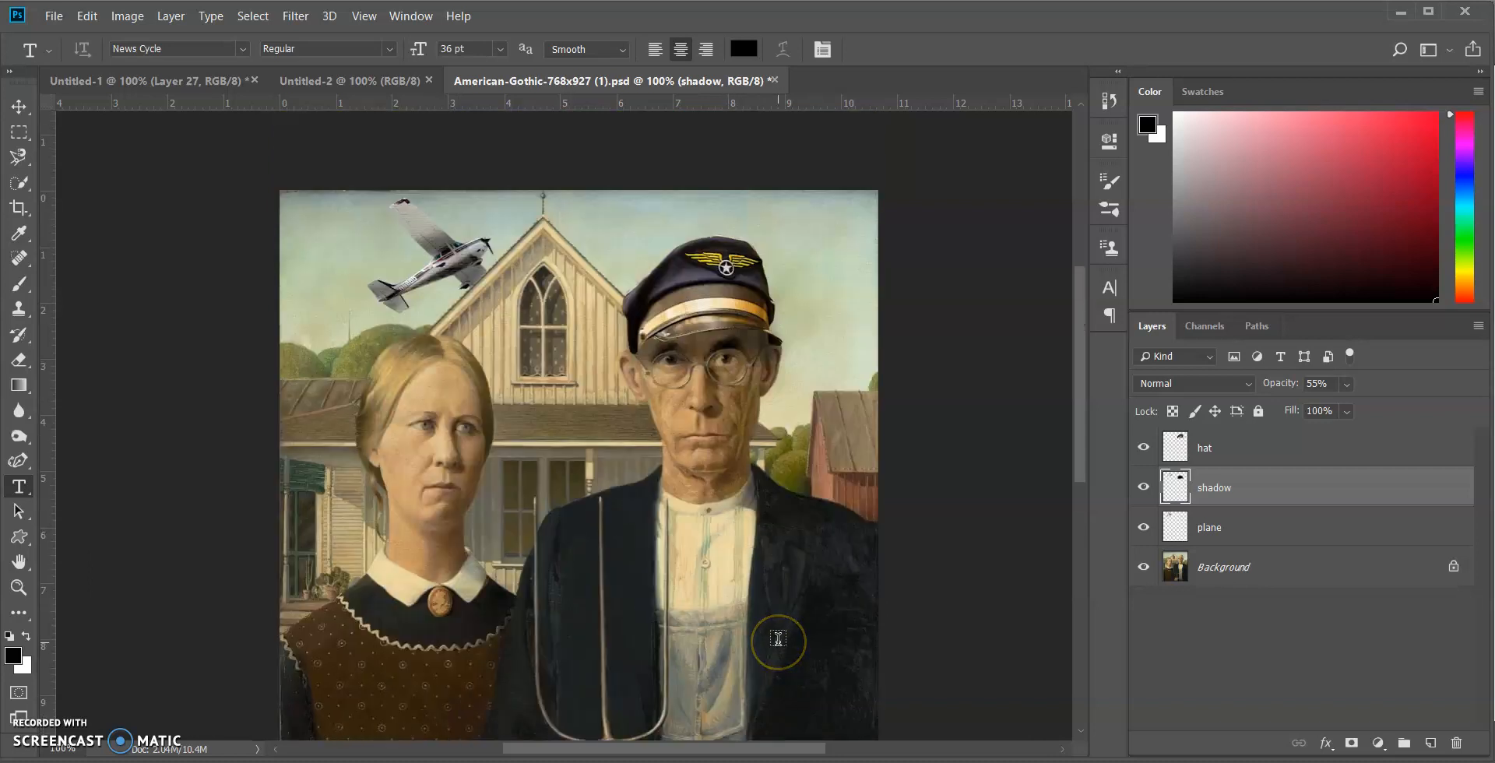
scroll(778, 638, down, 6)
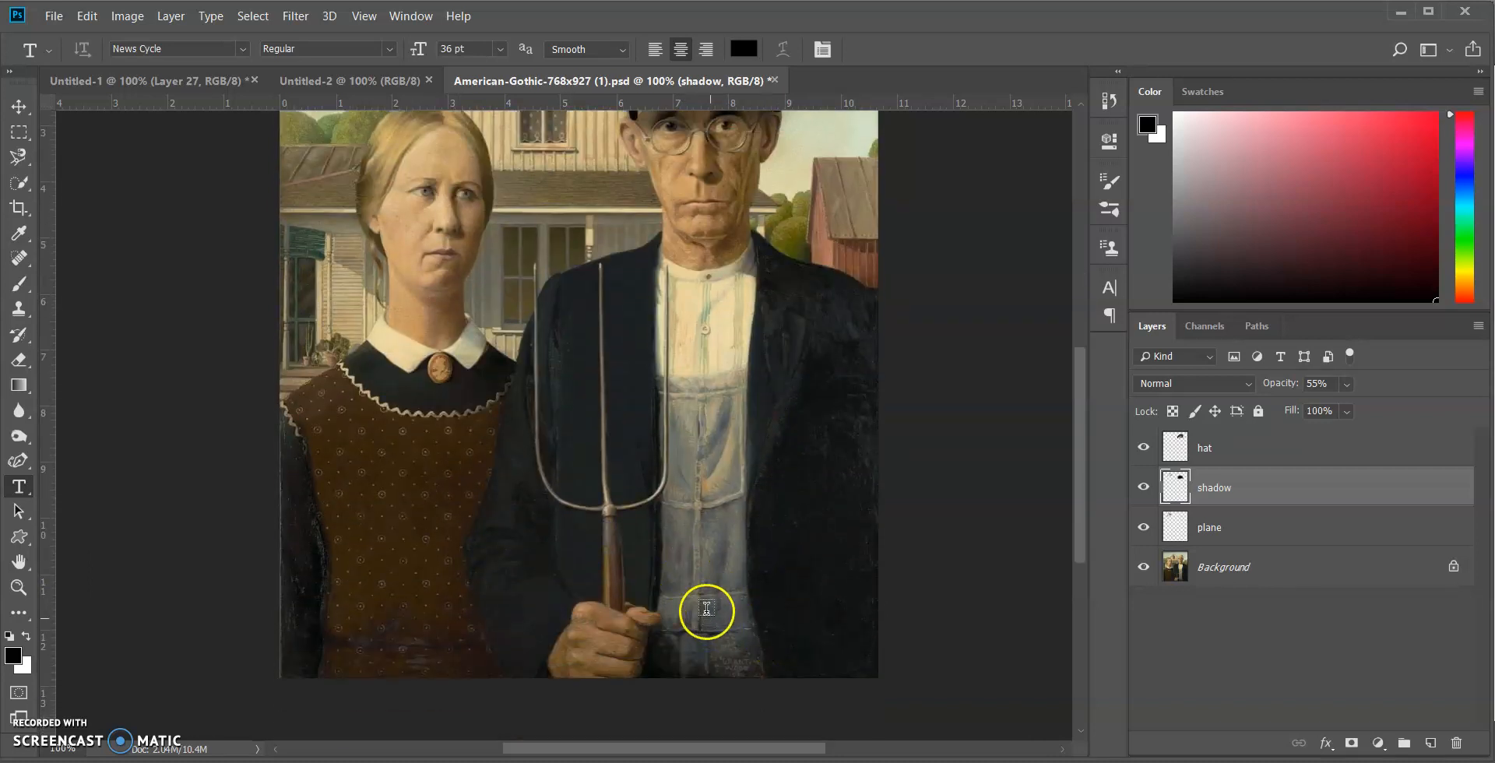
click(687, 595)
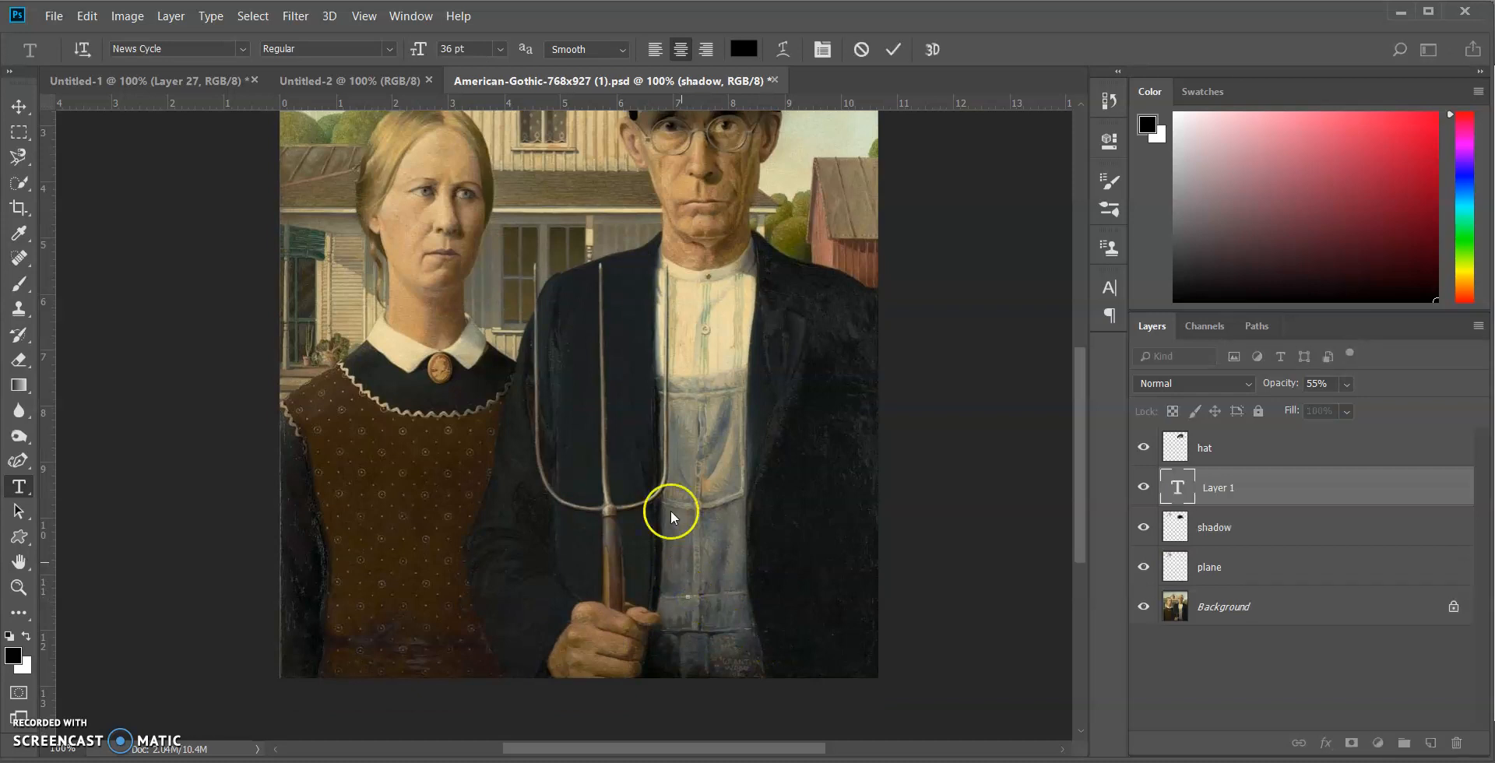
click(502, 54)
click(482, 137)
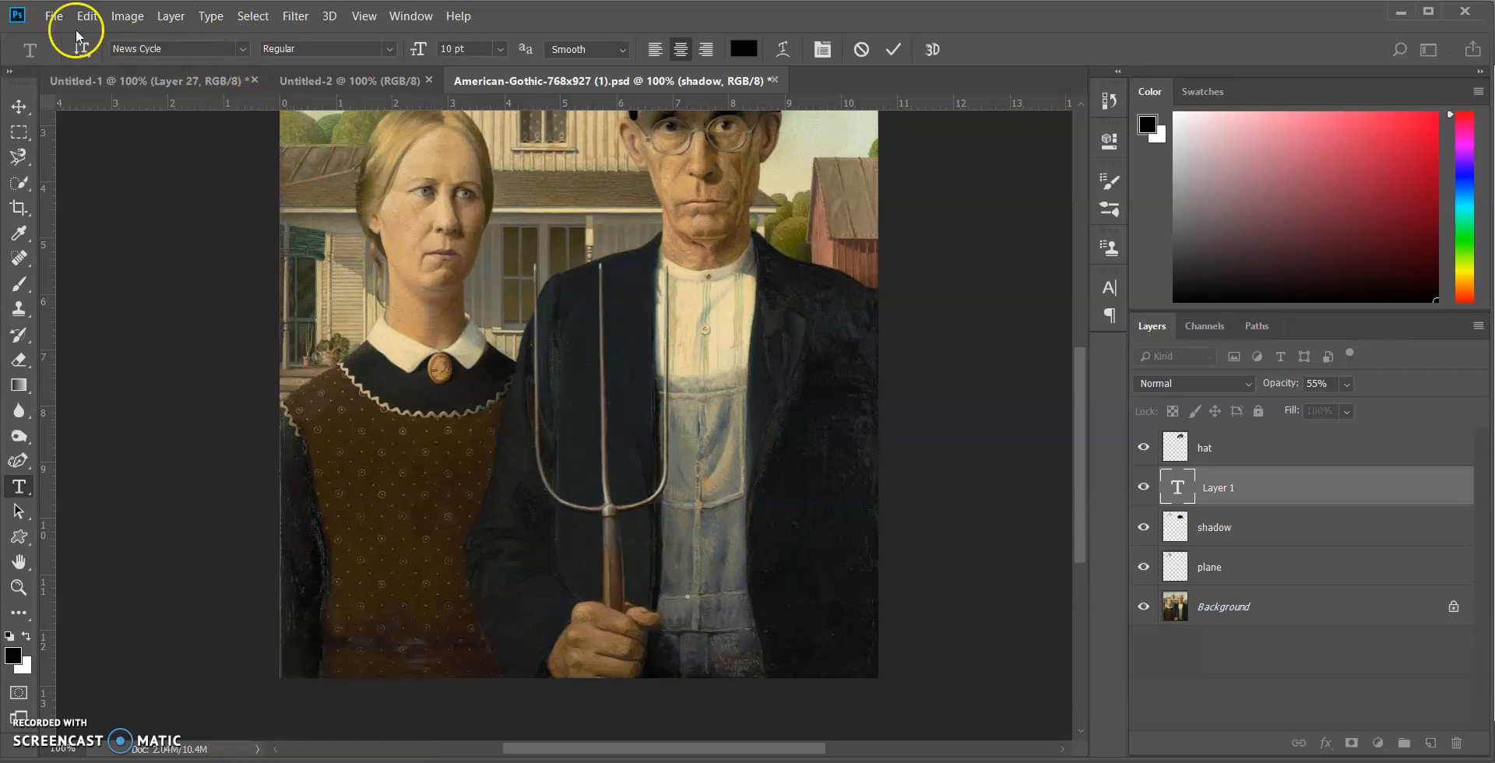
Set the text's font to Termina and its colour to white
click(246, 49)
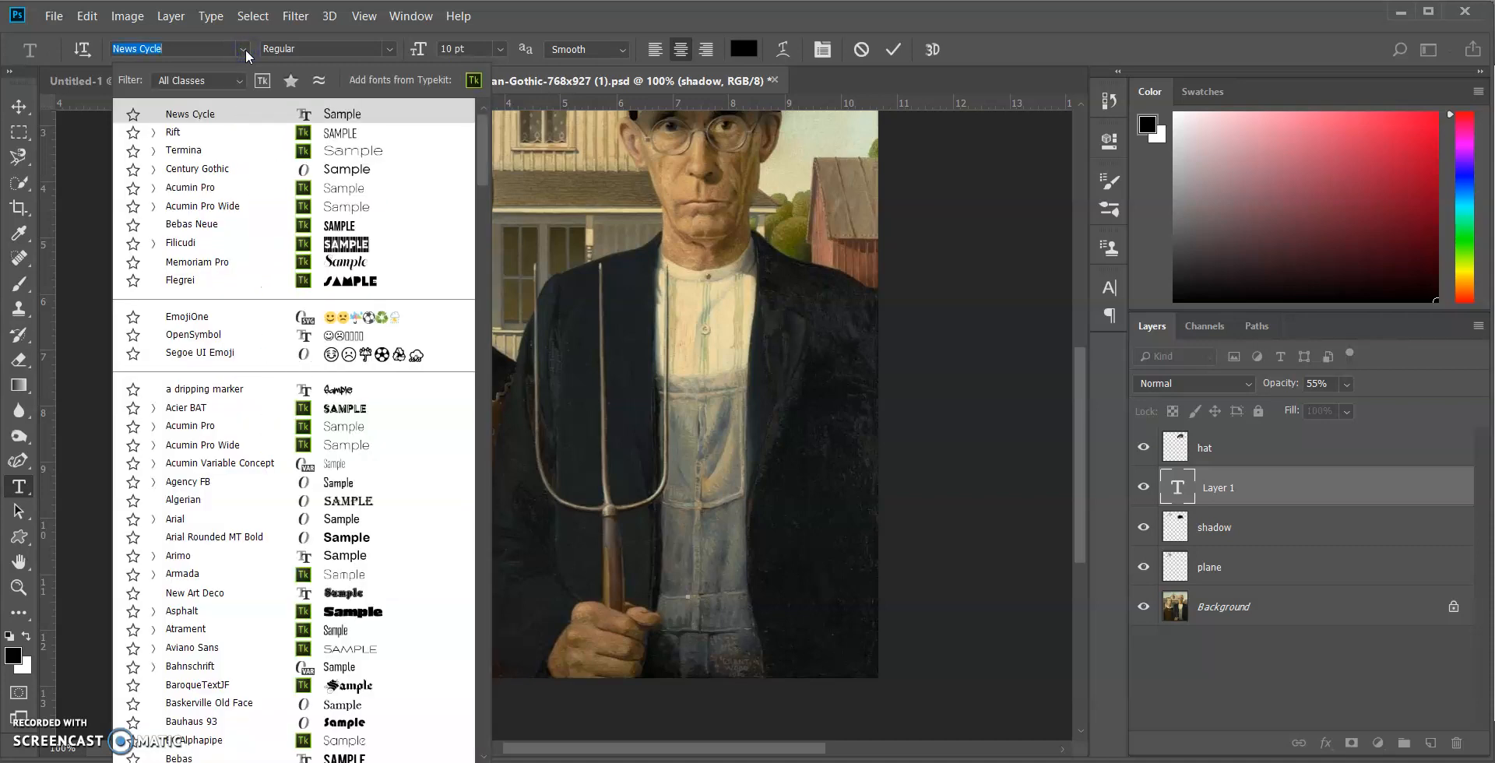
click(243, 49)
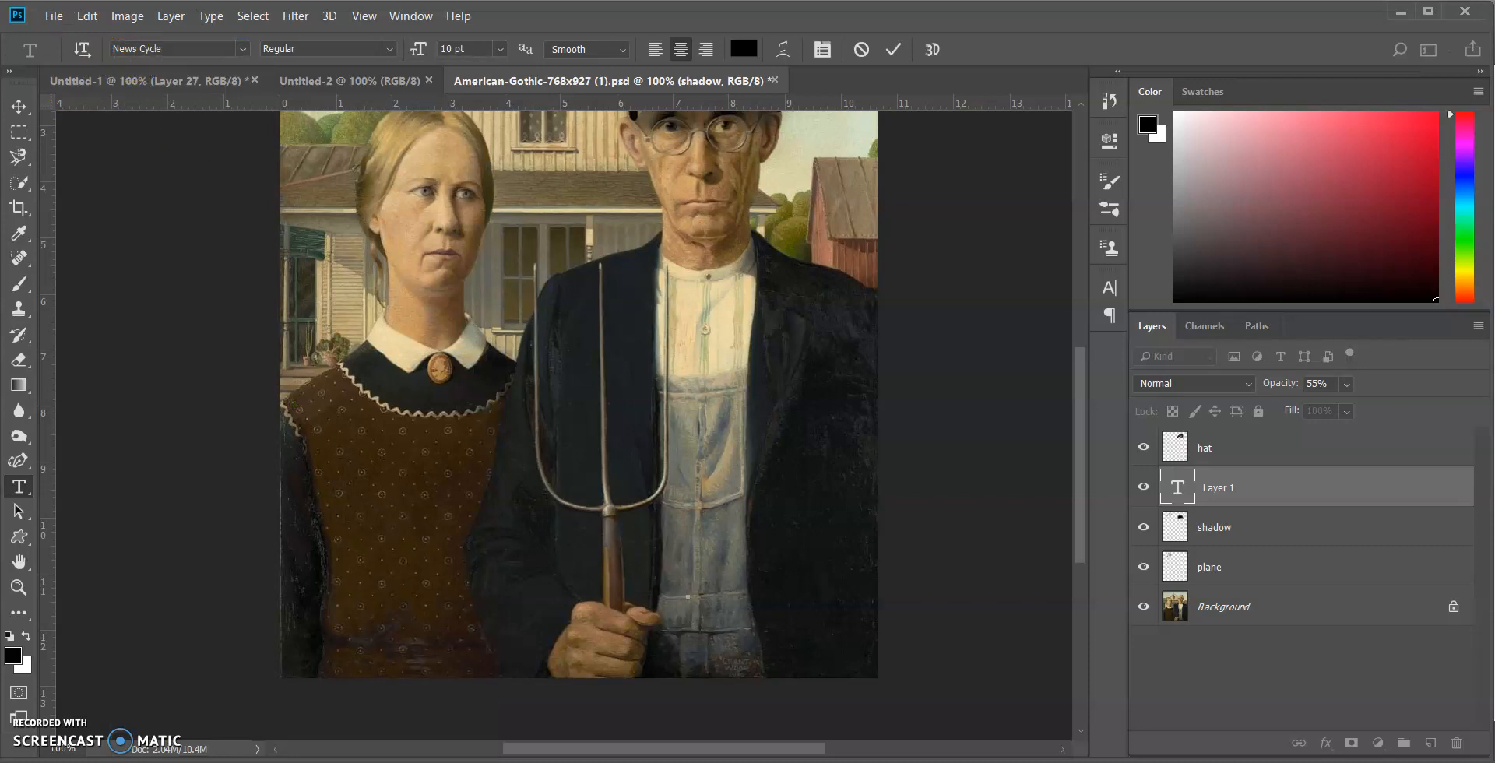
click(243, 48)
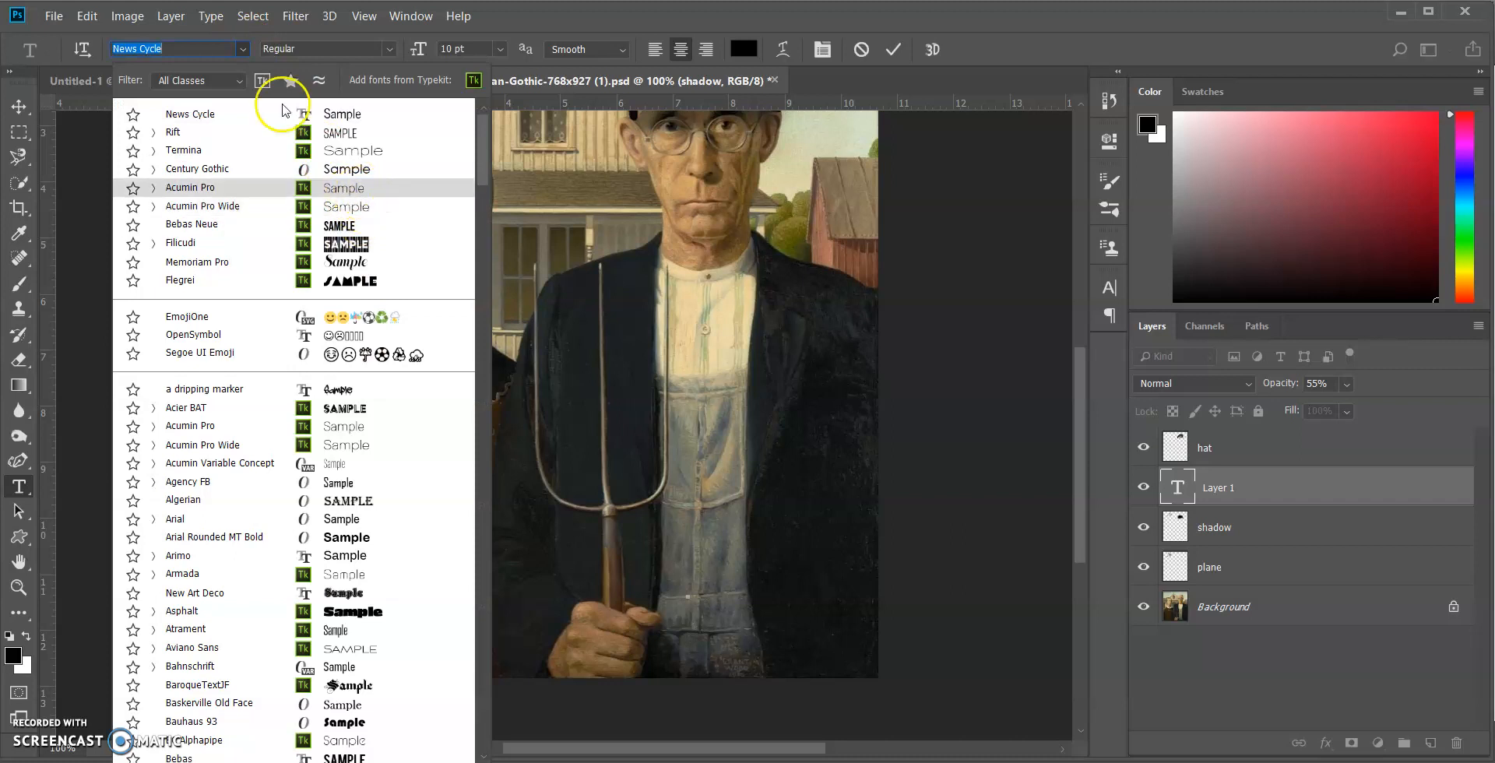
click(252, 33)
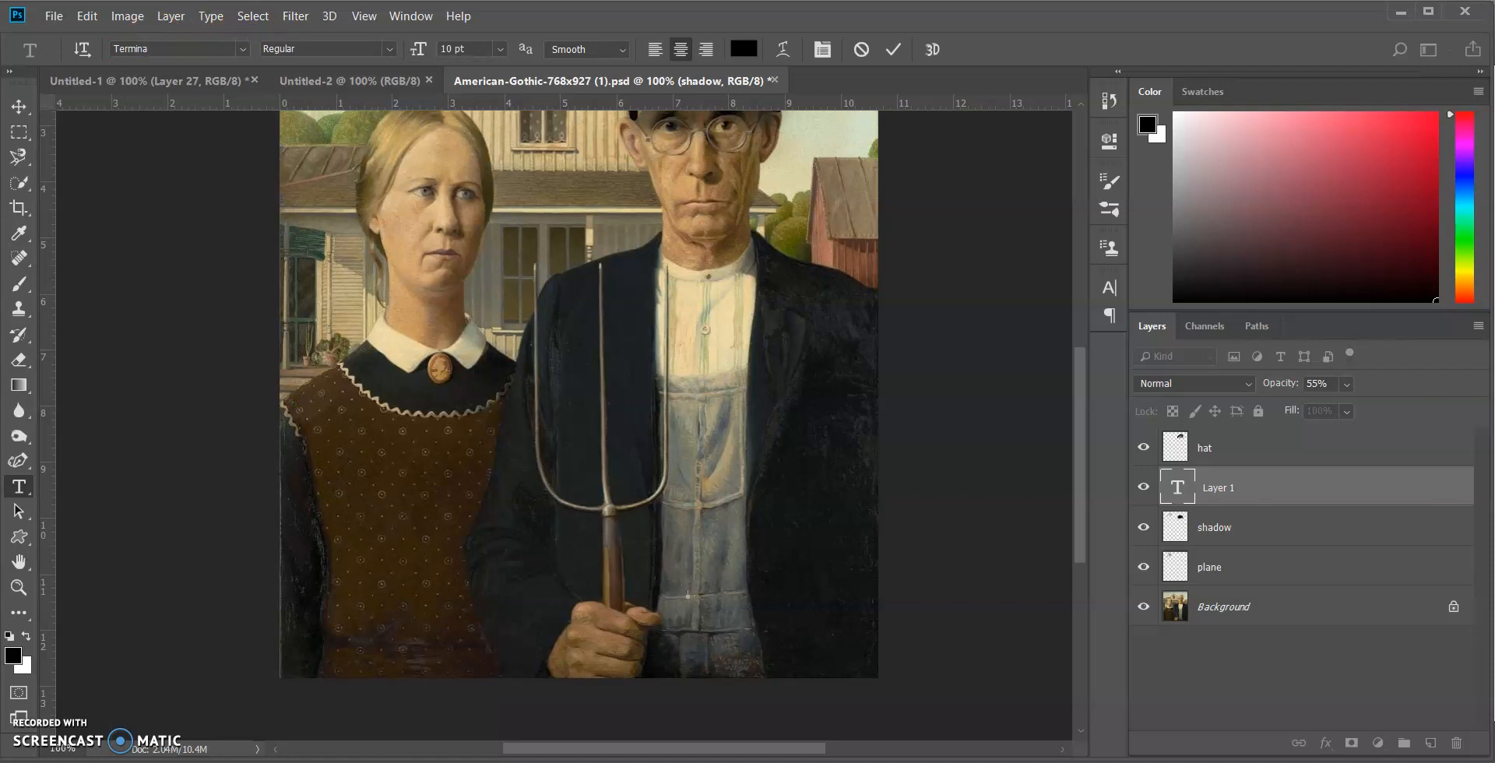
click(13, 656)
click(915, 295)
drag(915, 295, 849, 250)
click(1324, 242)
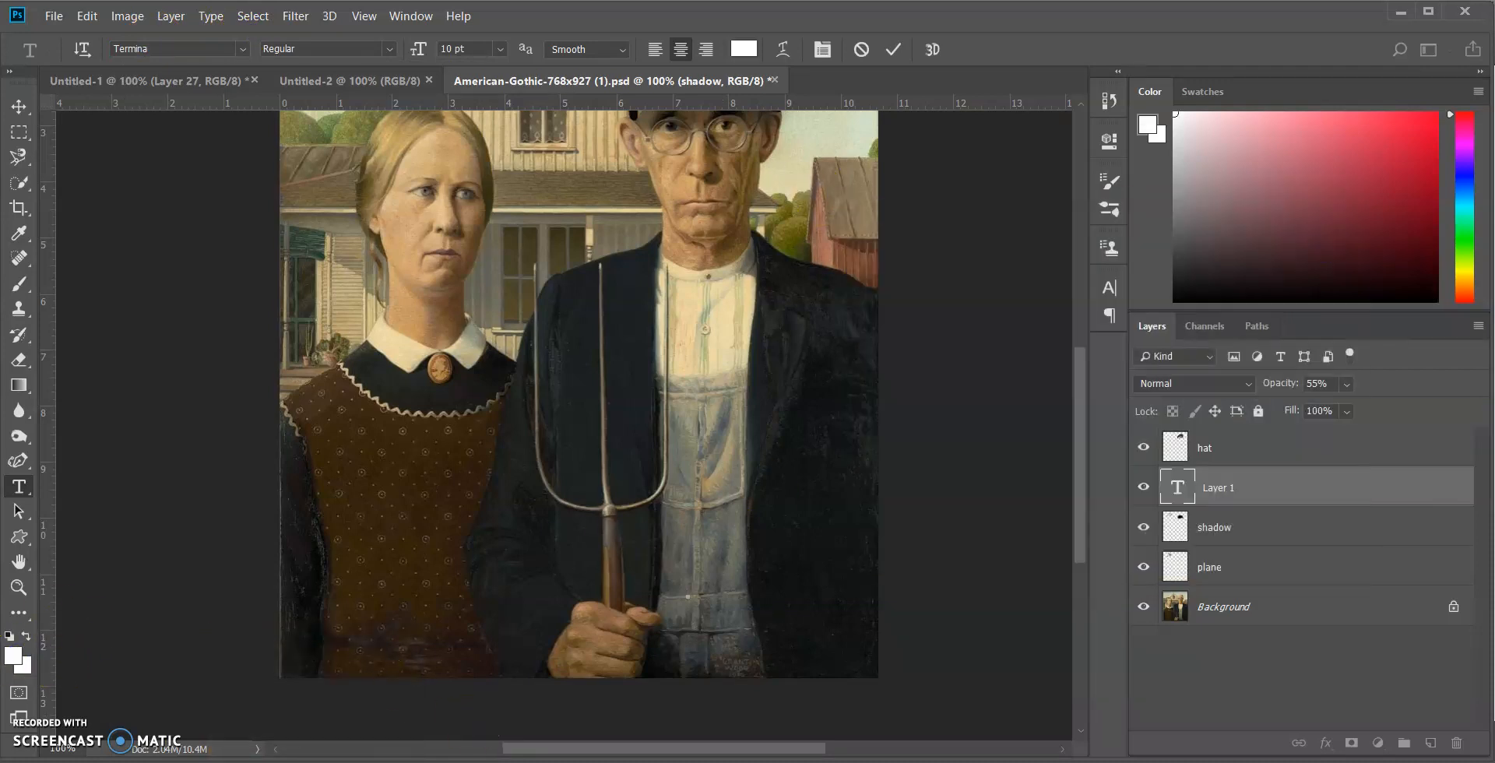
Switch to the Google Docs document in the browser and copy the attribution line above the airplane photo
click(312, 709)
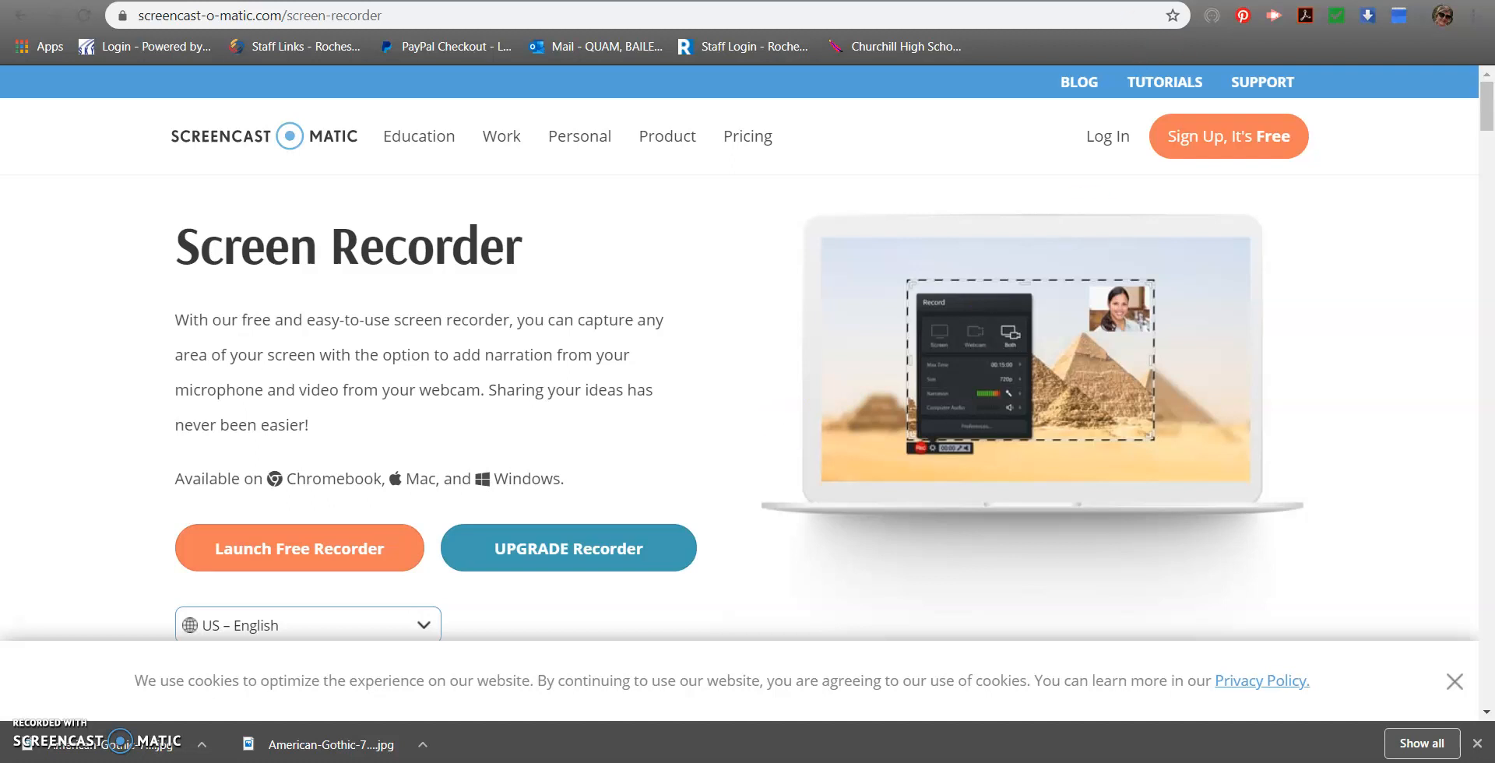
click(545, 1)
drag(947, 294, 340, 264)
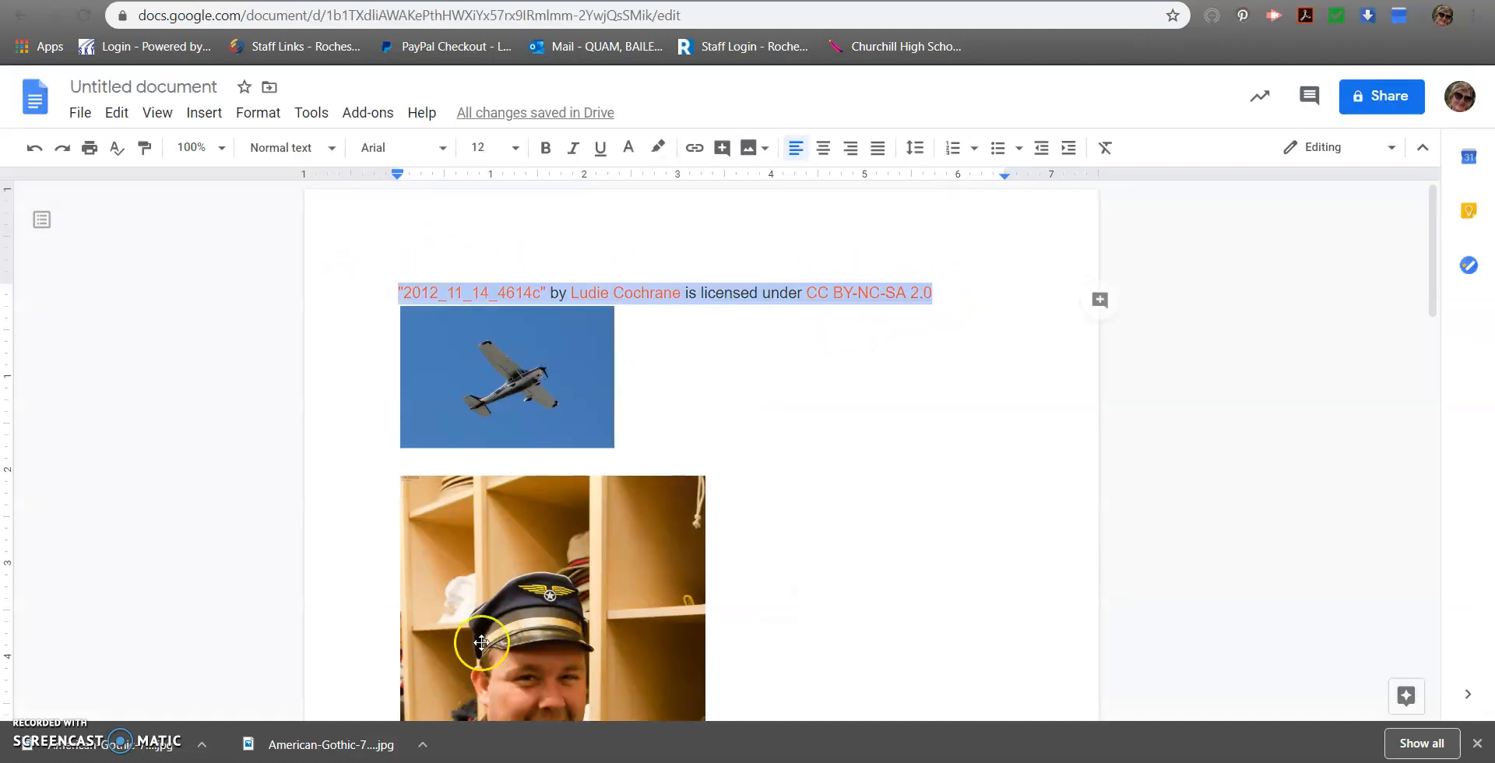
Back in Photoshop, paste the airplane photo's attribution into the text line and move it to the lower right edge of the painting
key(alt+Tab)
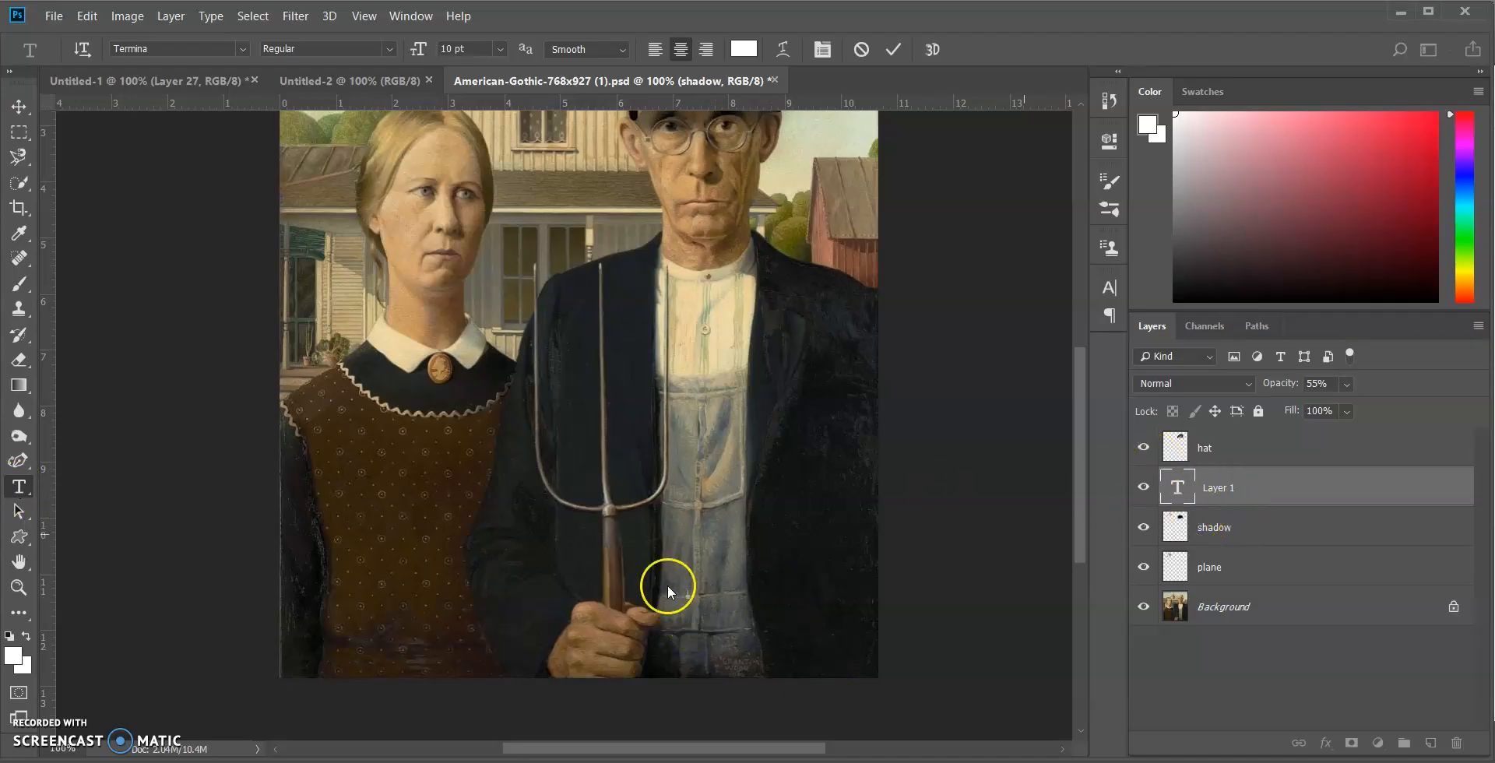
click(689, 593)
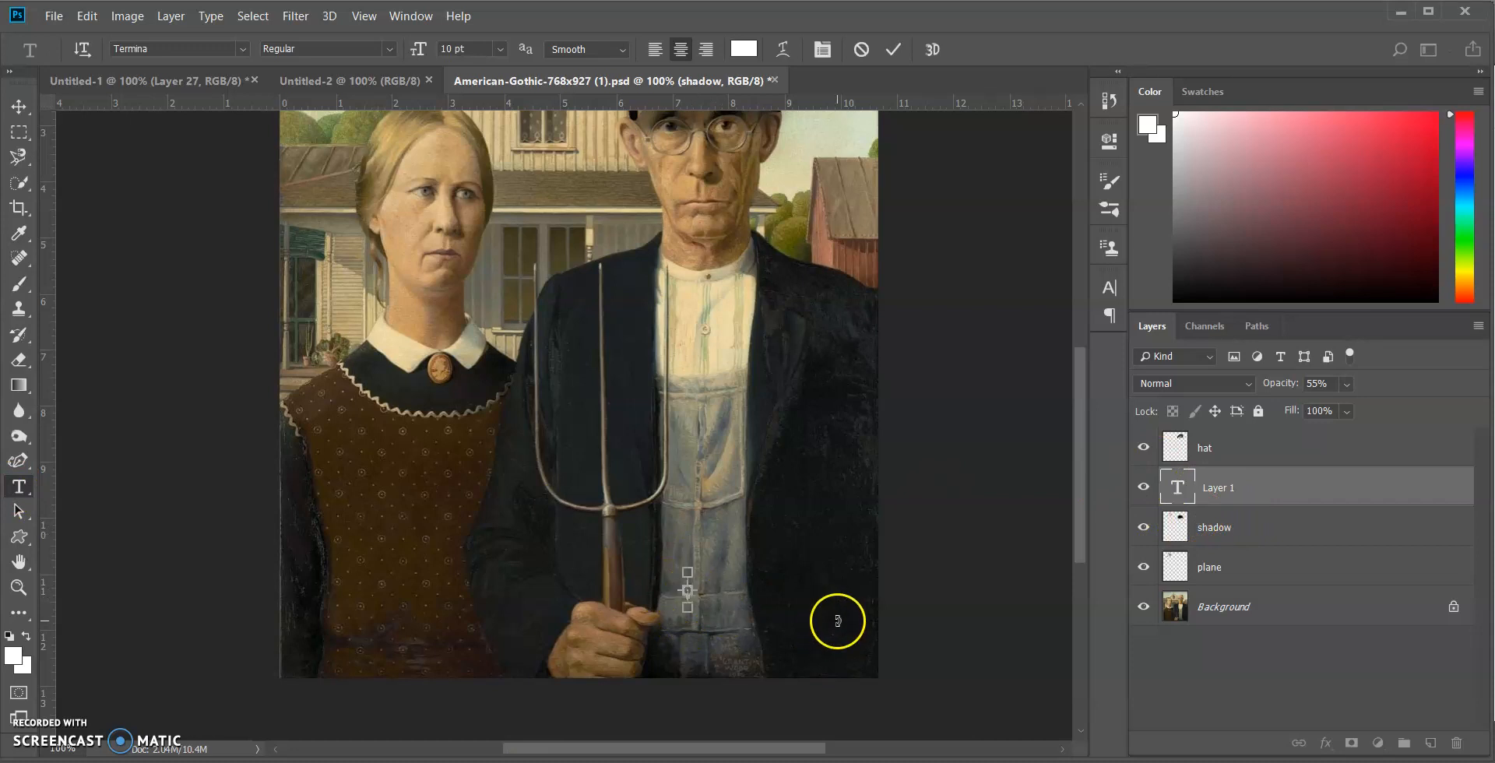
key(ctrl+v)
click(871, 597)
drag(852, 626, 852, 696)
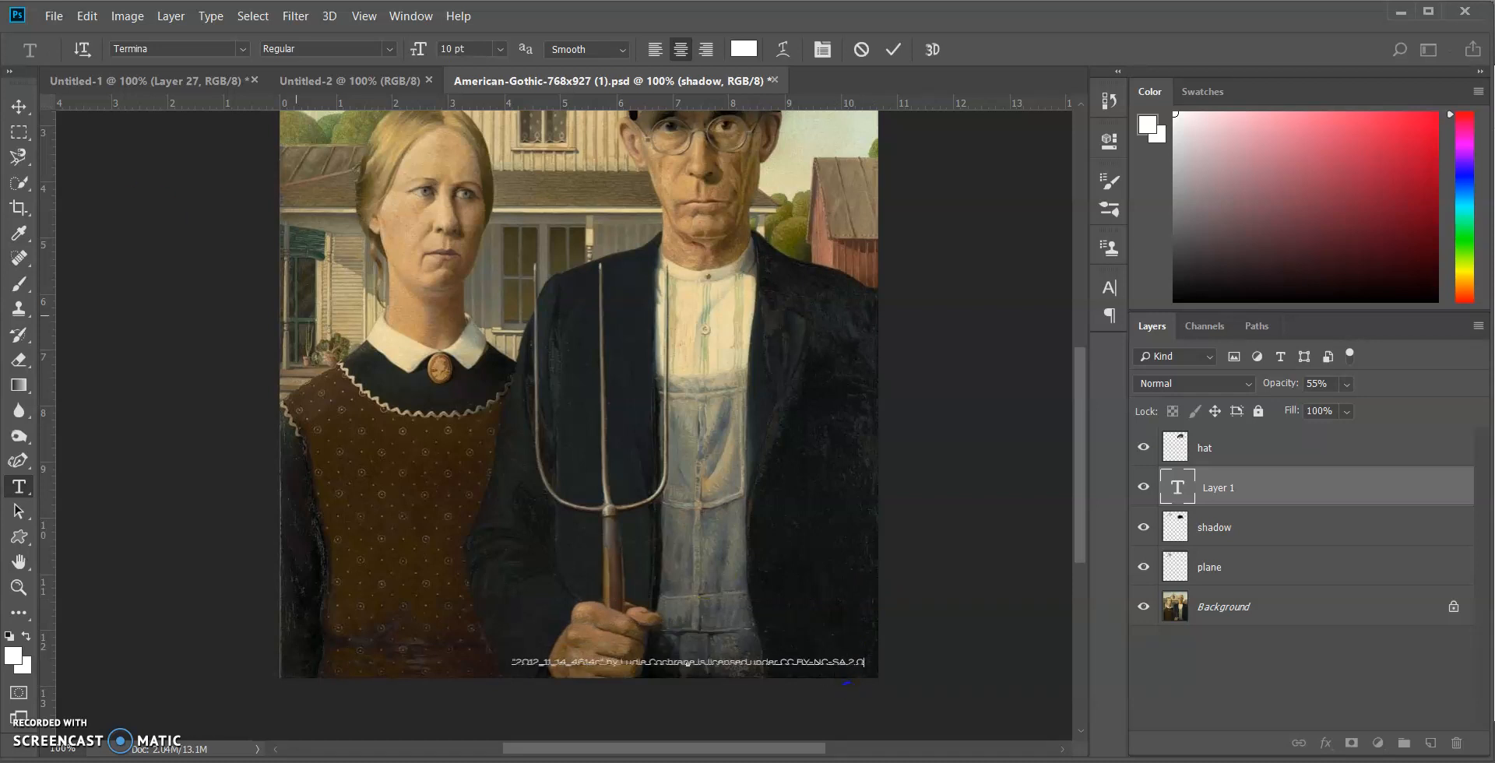
click(17, 109)
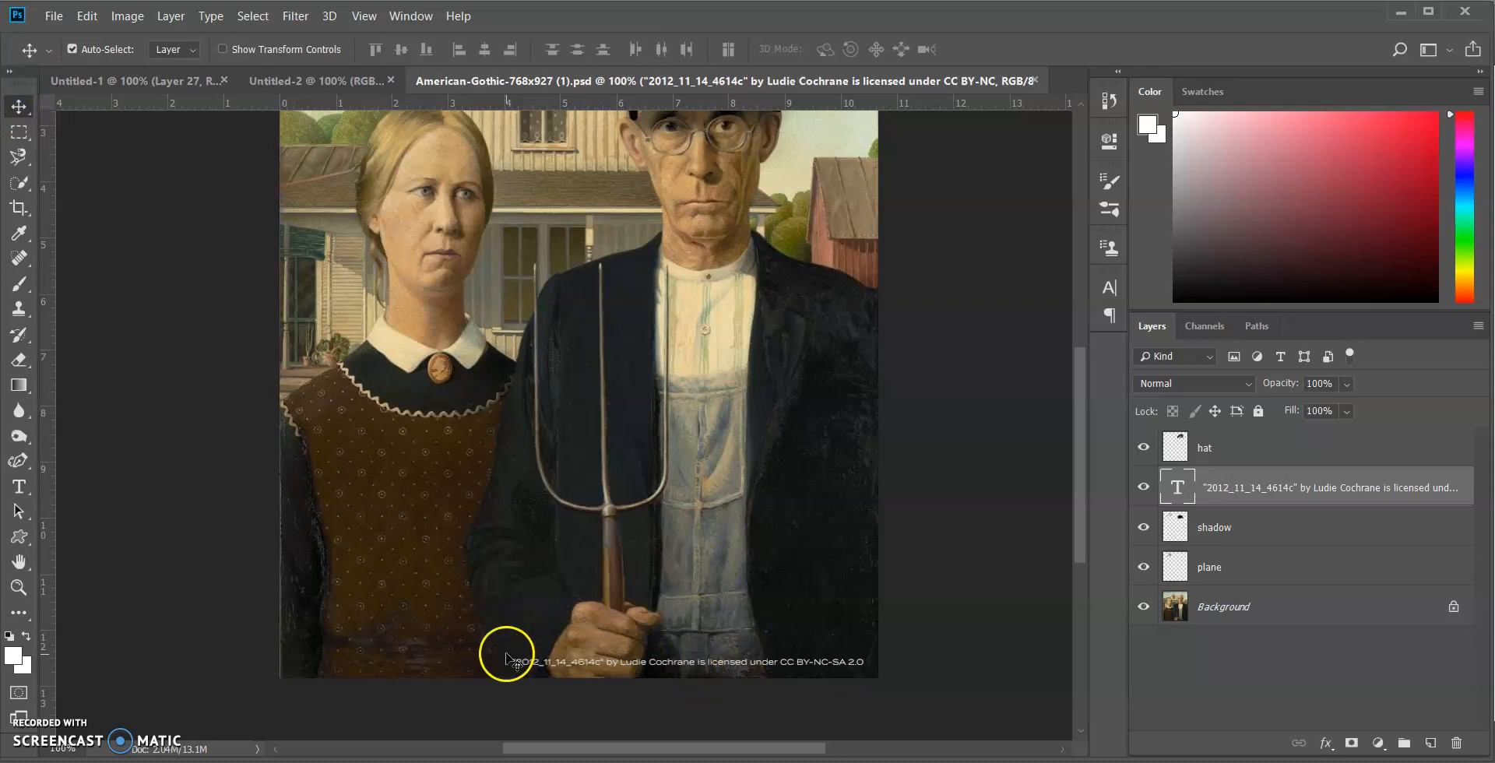
Switch to the Google Docs document and copy the "Pilot's Wings" CC BY 2.0 attribution below the pilot photo
scroll(837, 646, up, 3)
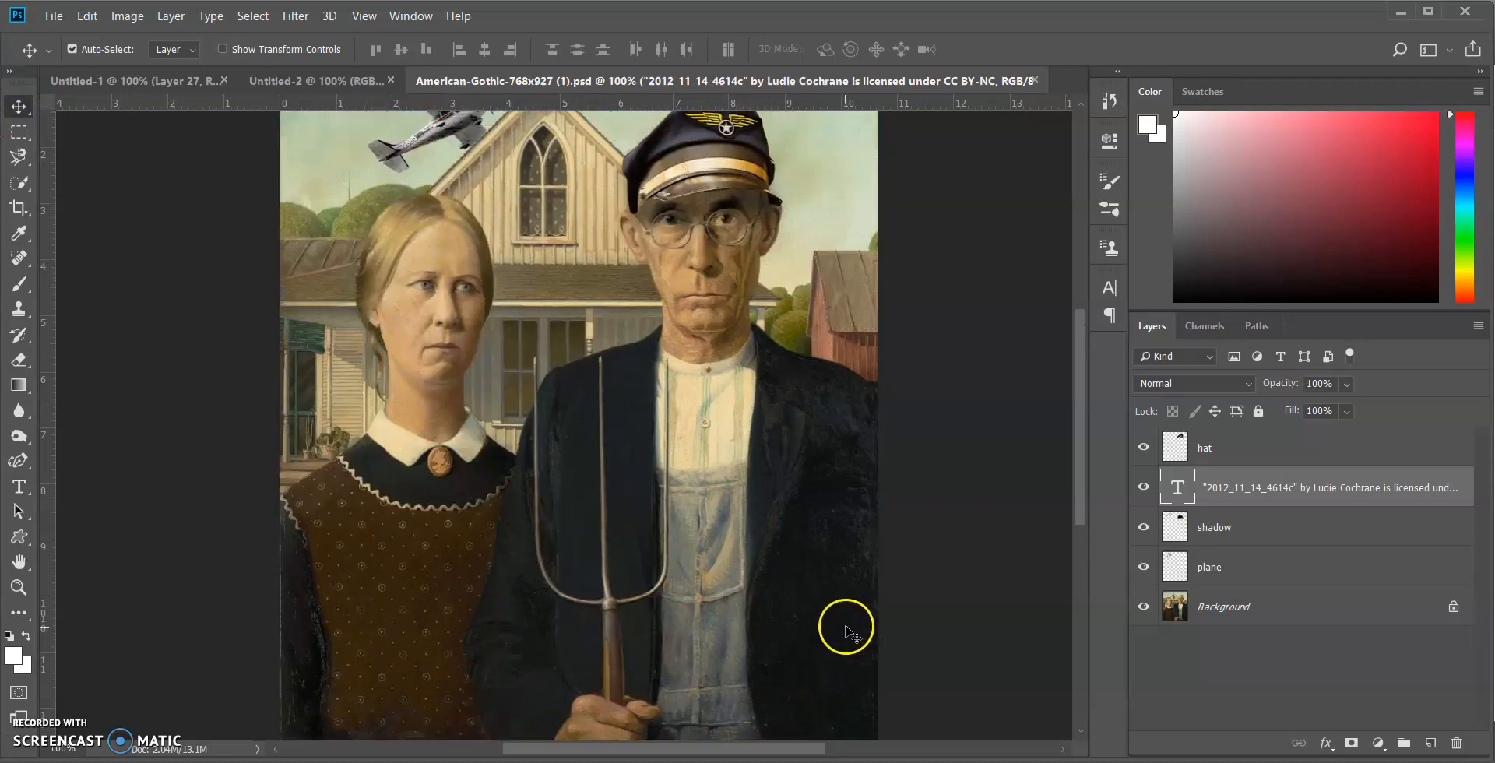
scroll(761, 460, down, 3)
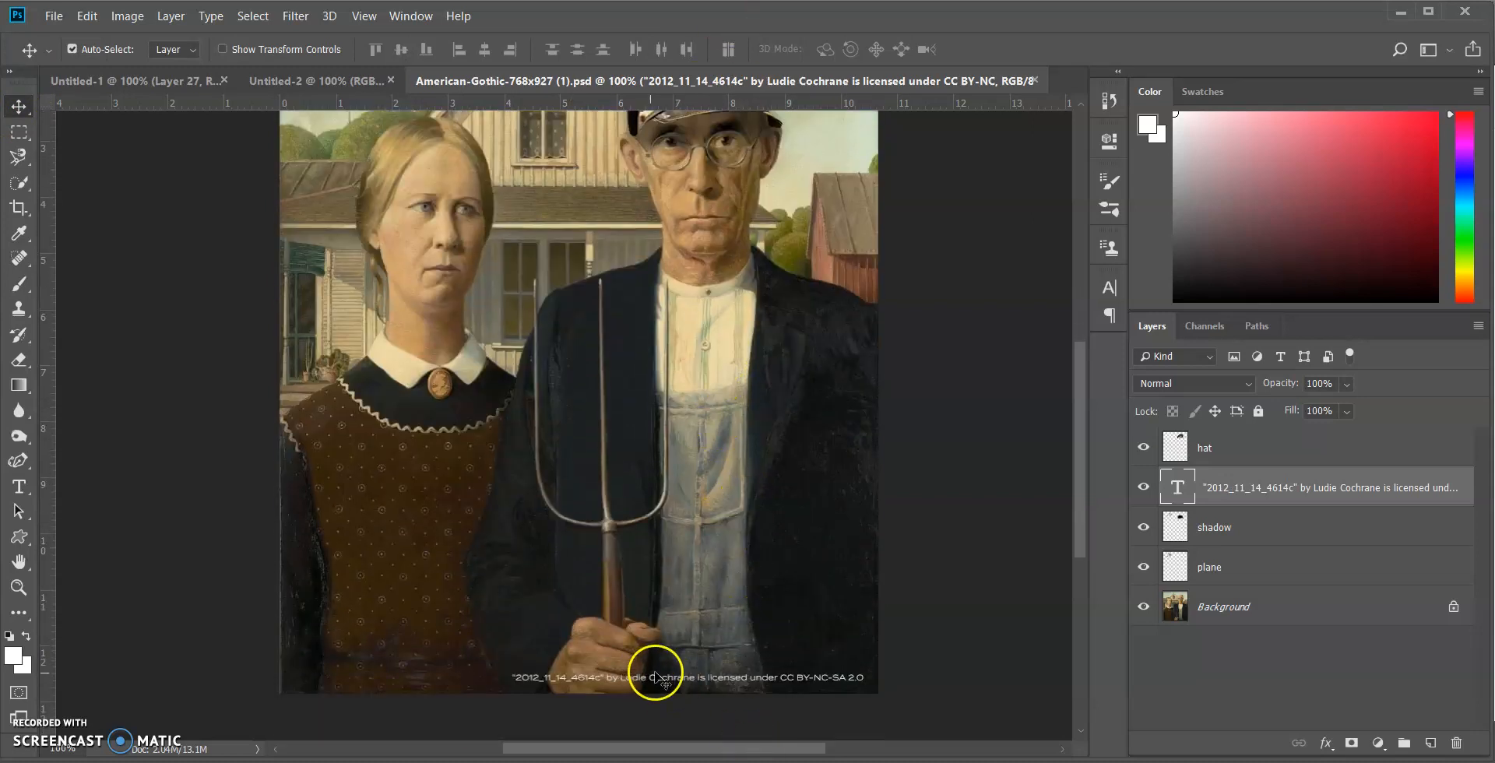
key(alt+Tab)
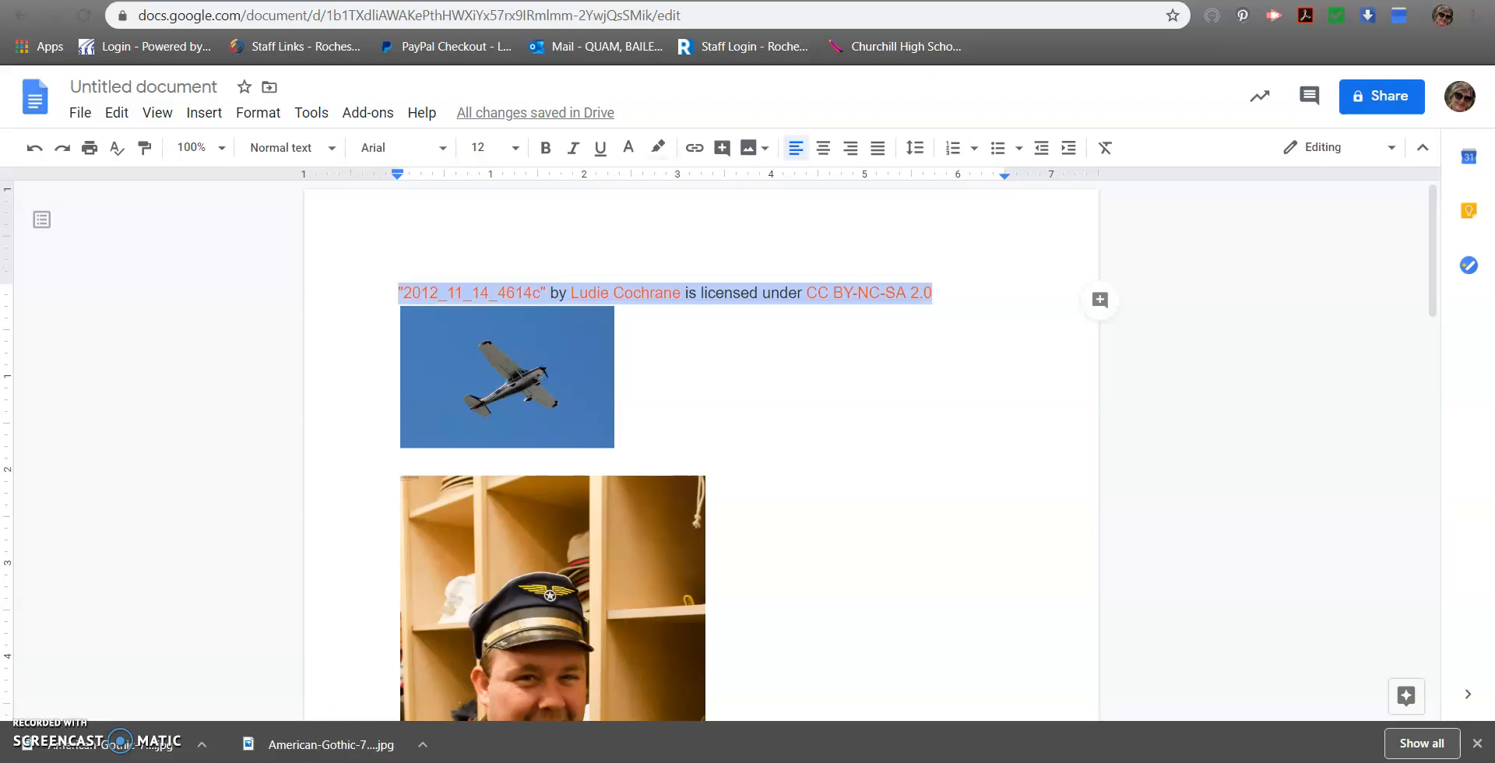
scroll(771, 497, down, 7)
drag(806, 366, 398, 671)
key(ctrl+c)
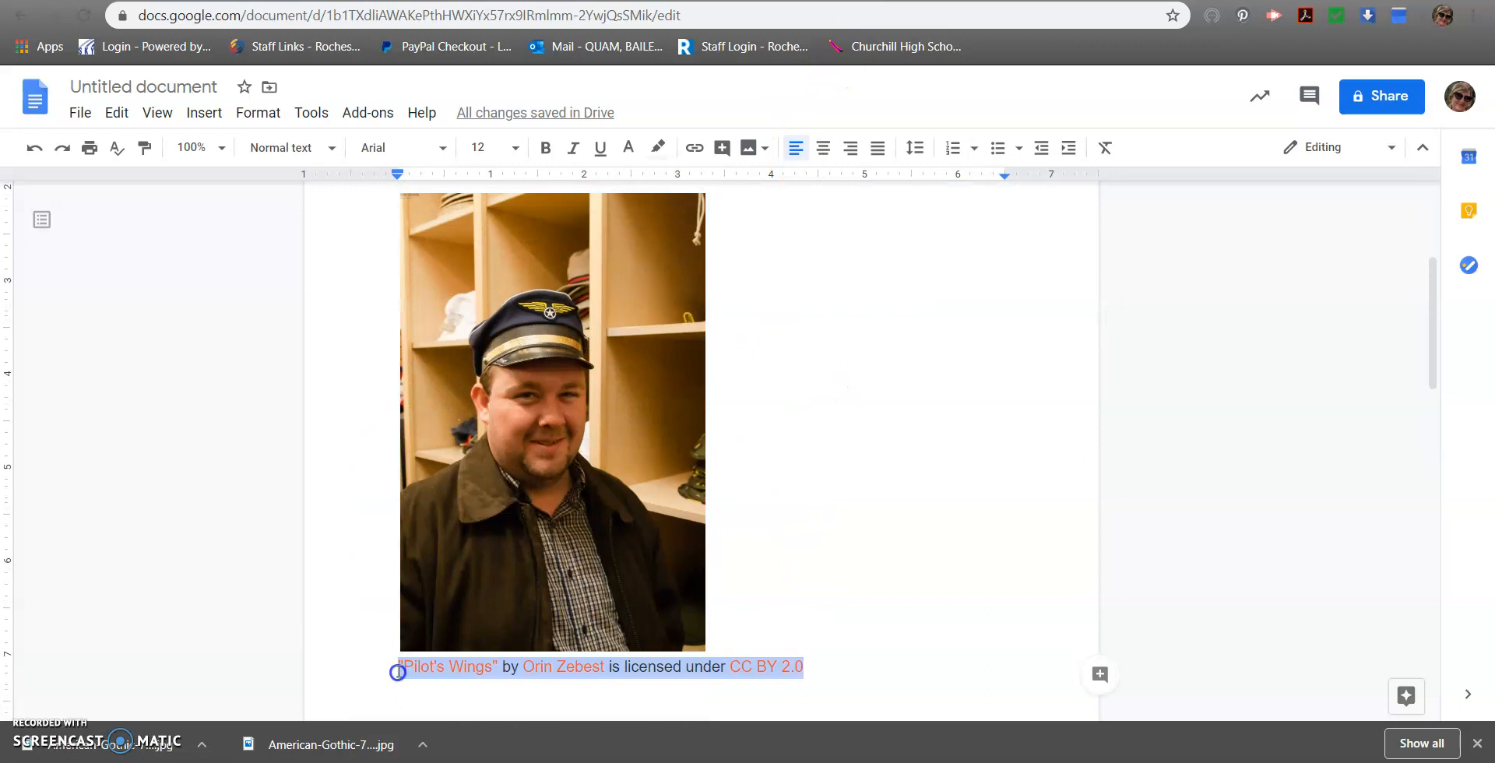
Back in Photoshop, add the "Pilot's Wings" attribution as a second line beneath the airplane credit in the text layer
key(alt+Tab)
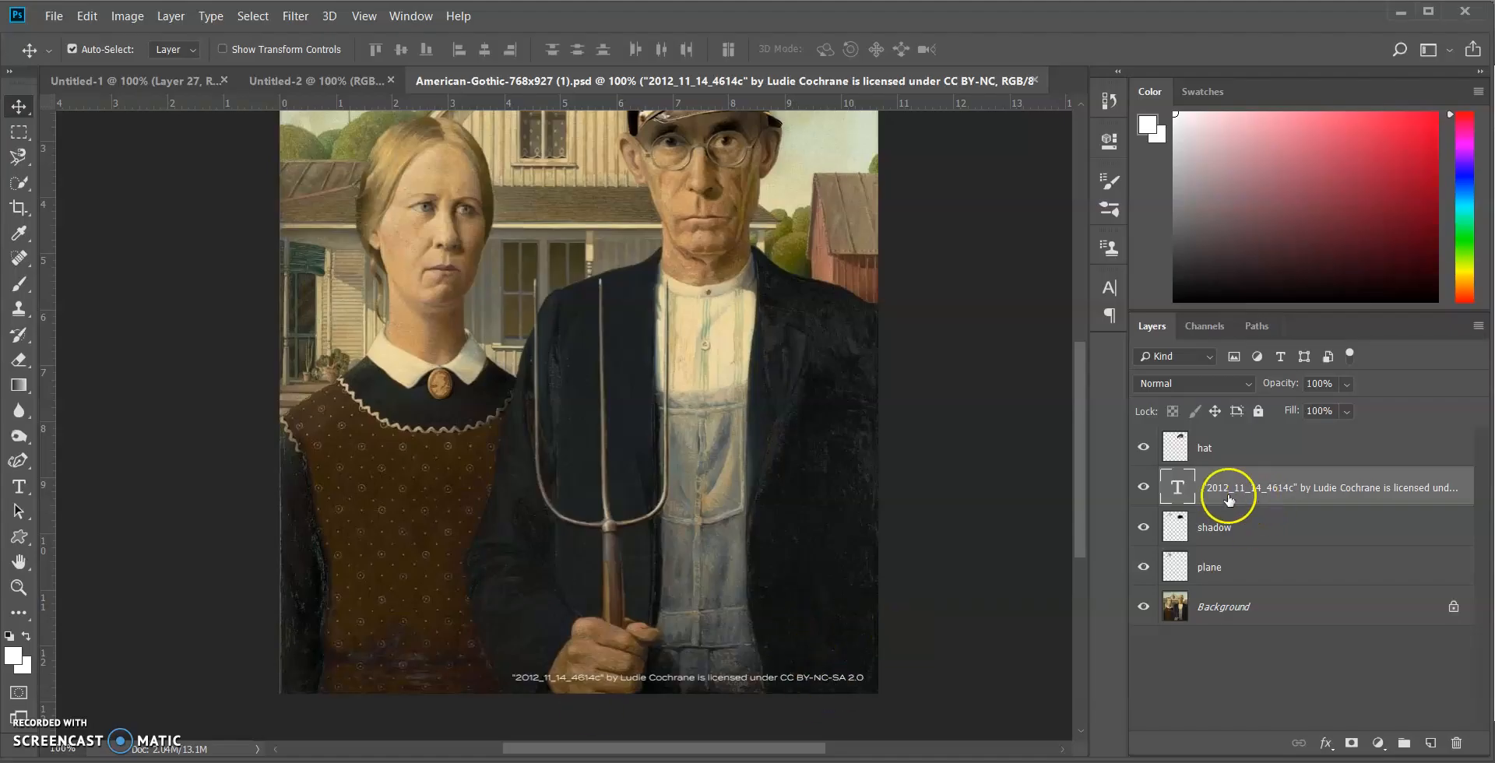
click(19, 487)
click(861, 680)
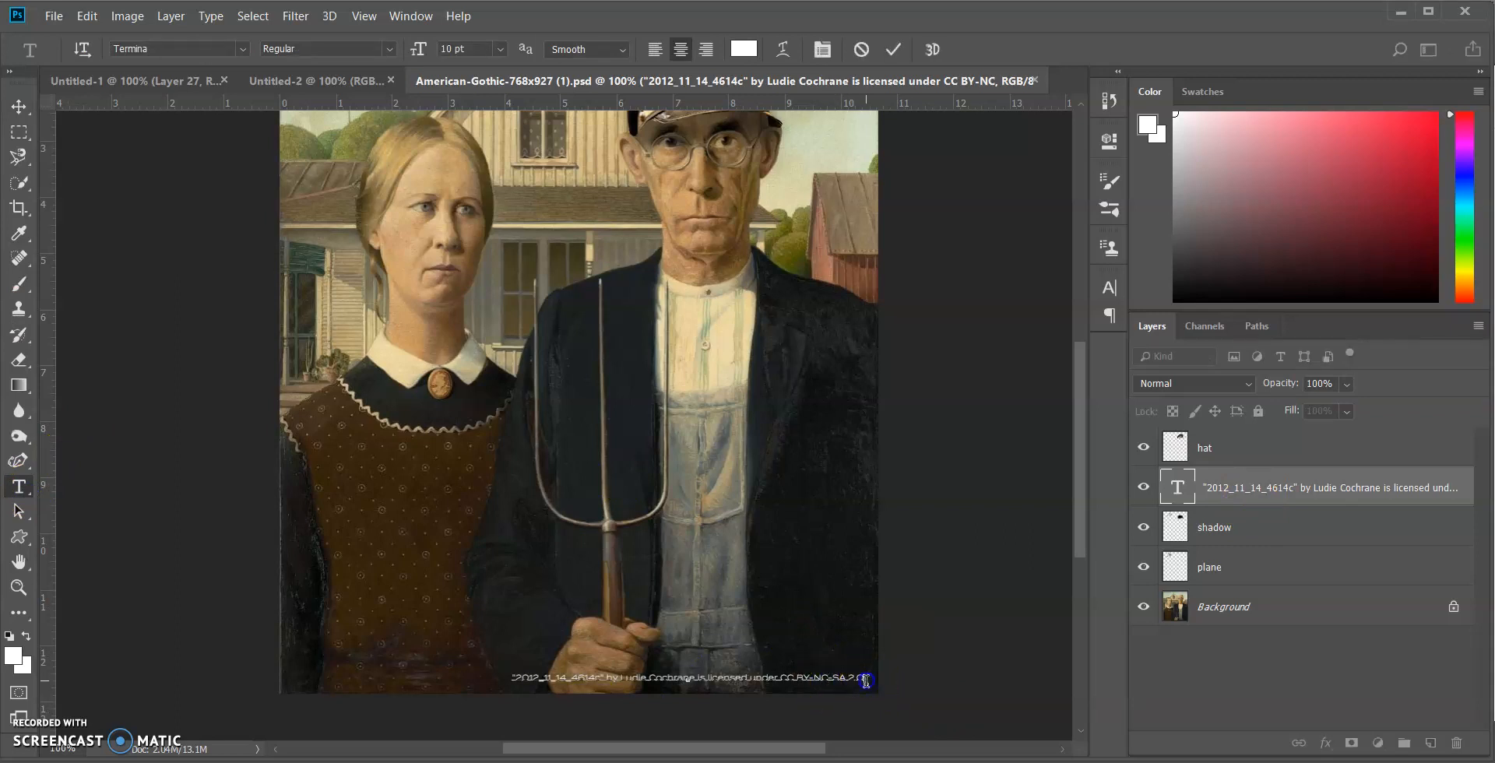
key(Return)
key(ctrl+v)
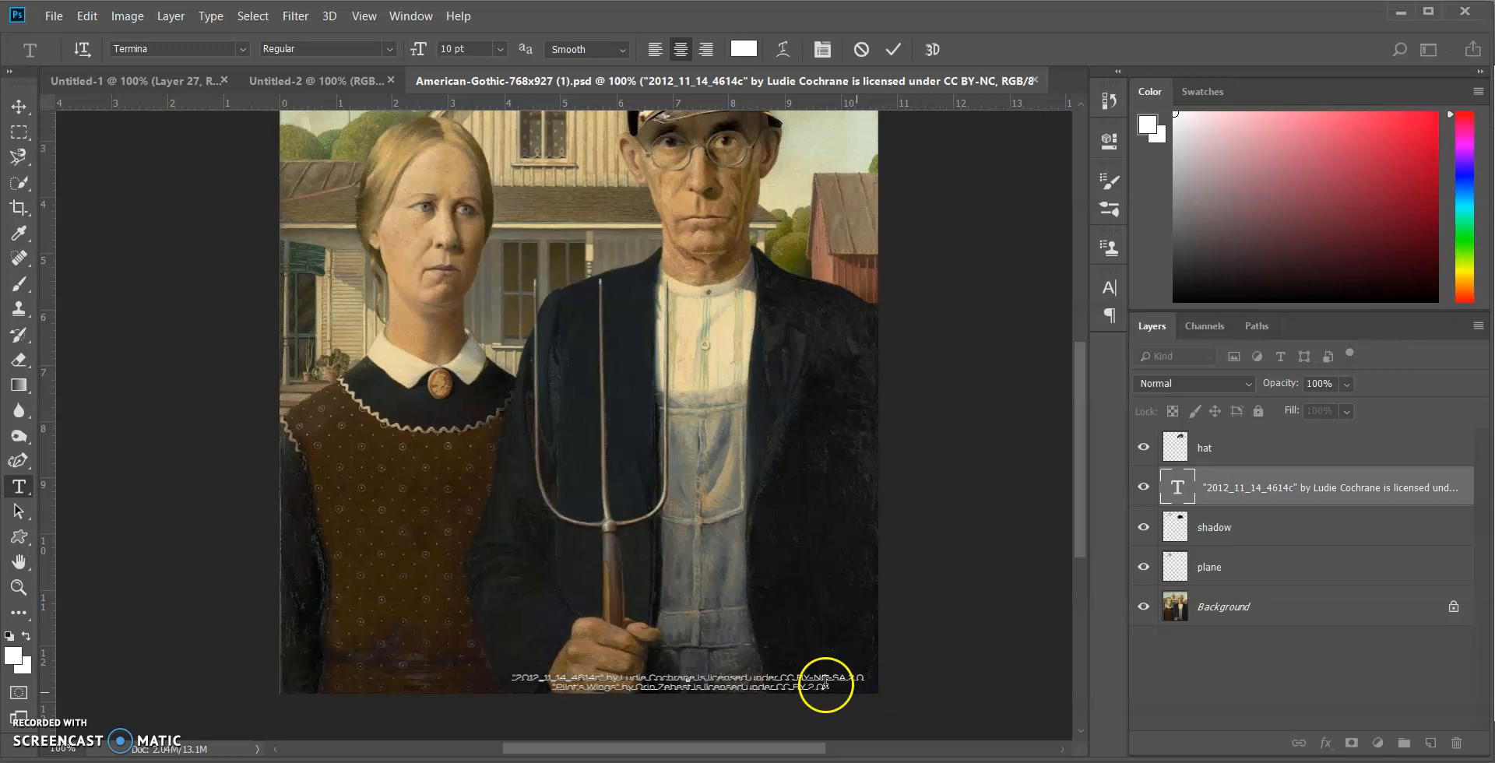
Center-align the two attribution lines and position the text block just inside the painting's lower right edge
drag(795, 707, 794, 696)
click(19, 106)
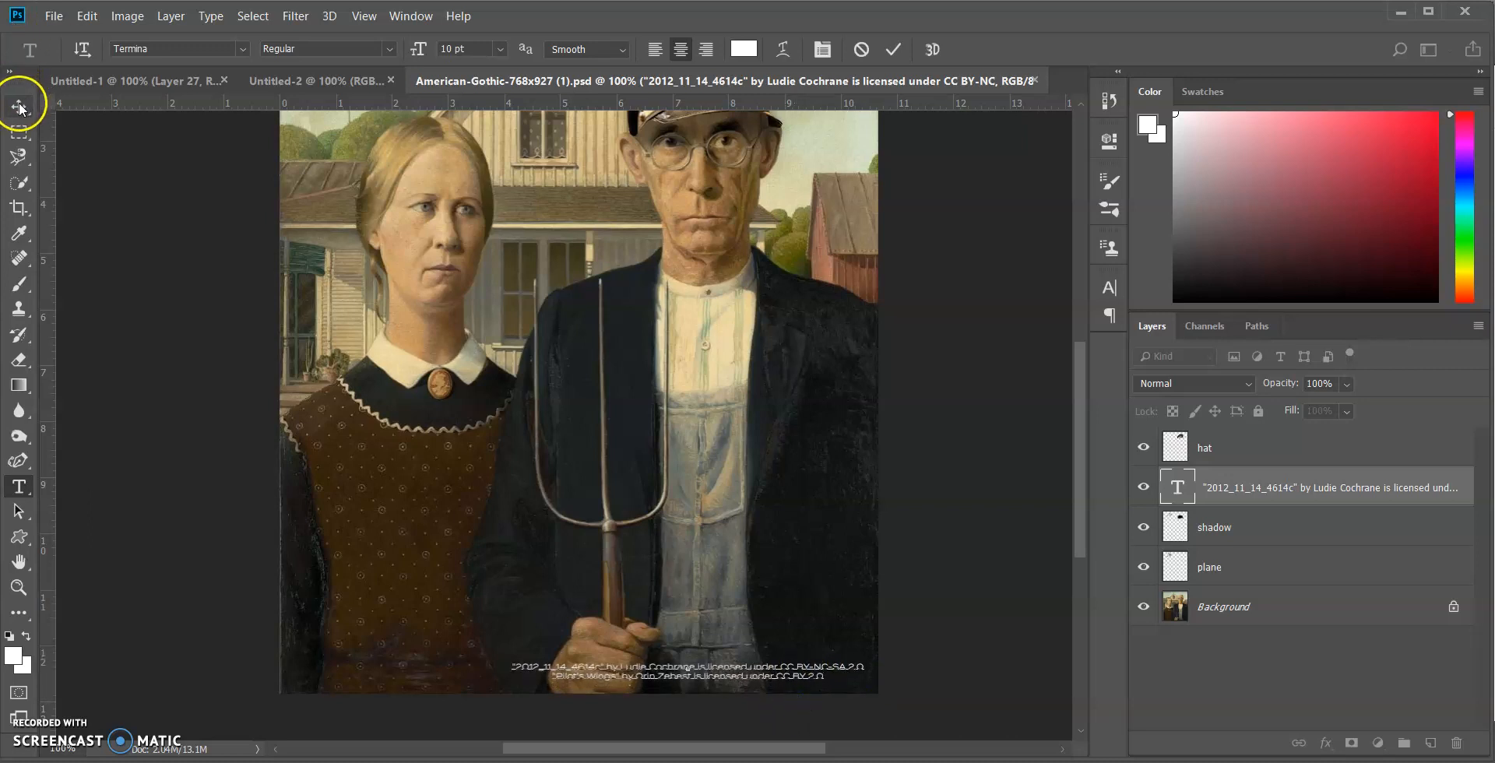
click(706, 49)
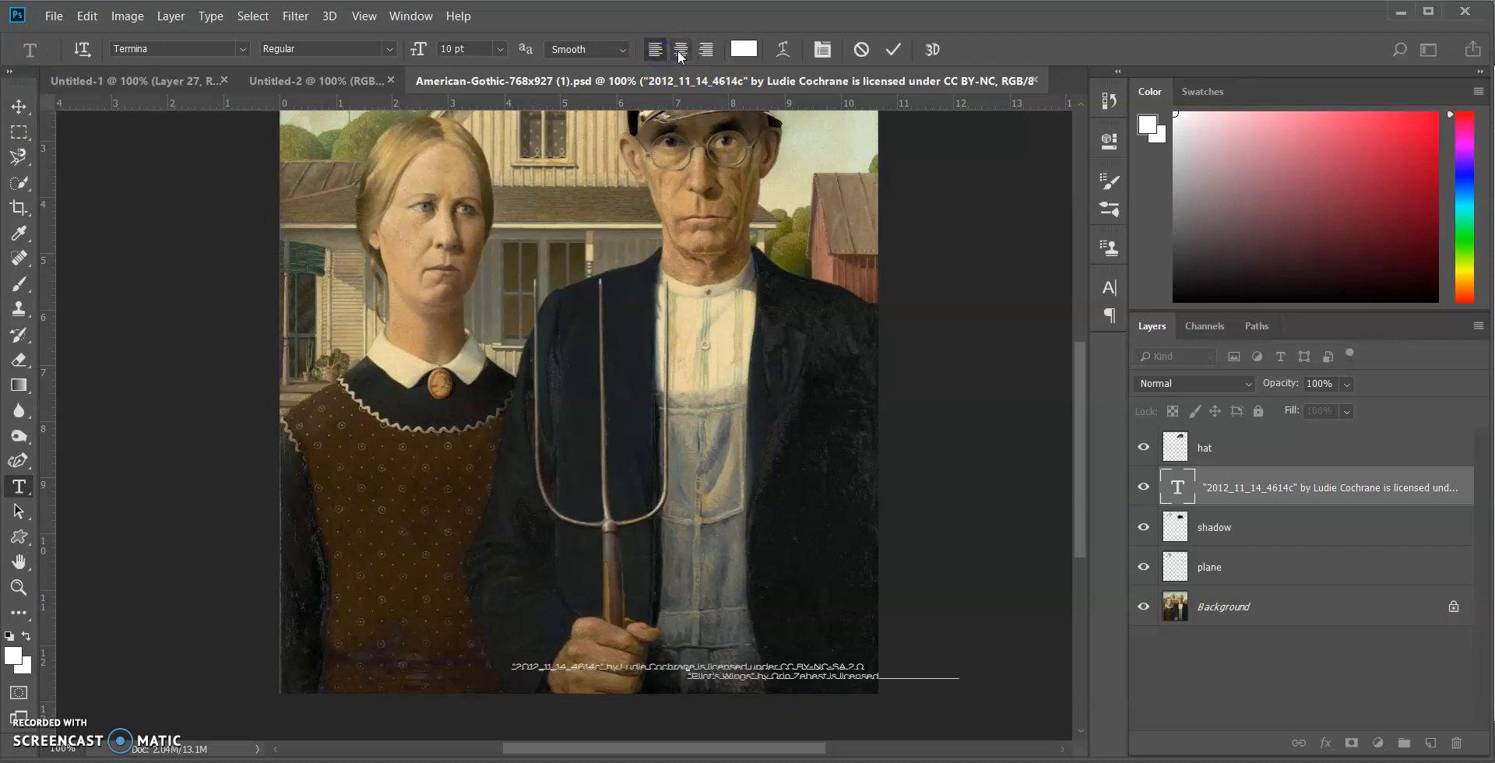
click(678, 51)
drag(828, 709, 829, 715)
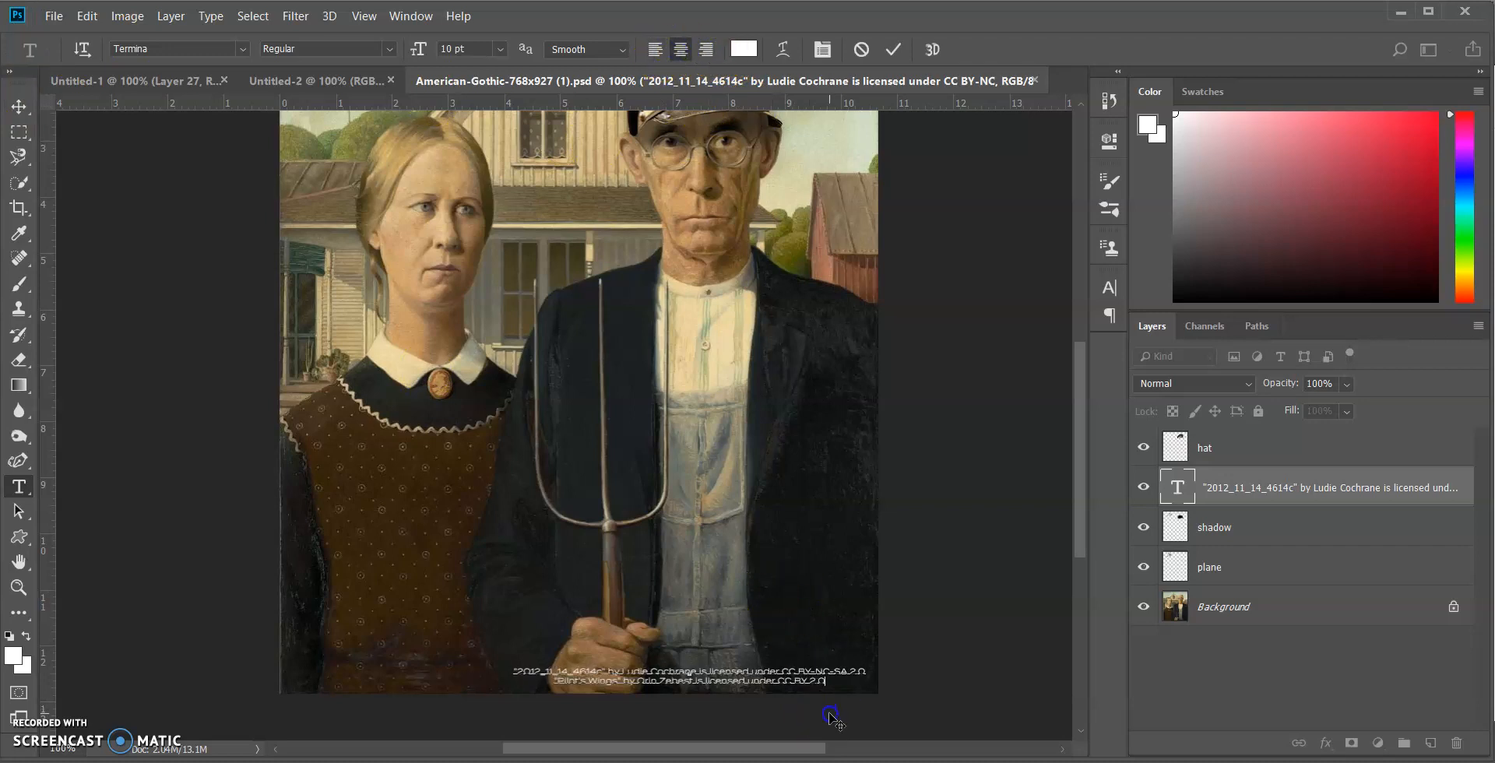
click(32, 108)
click(966, 483)
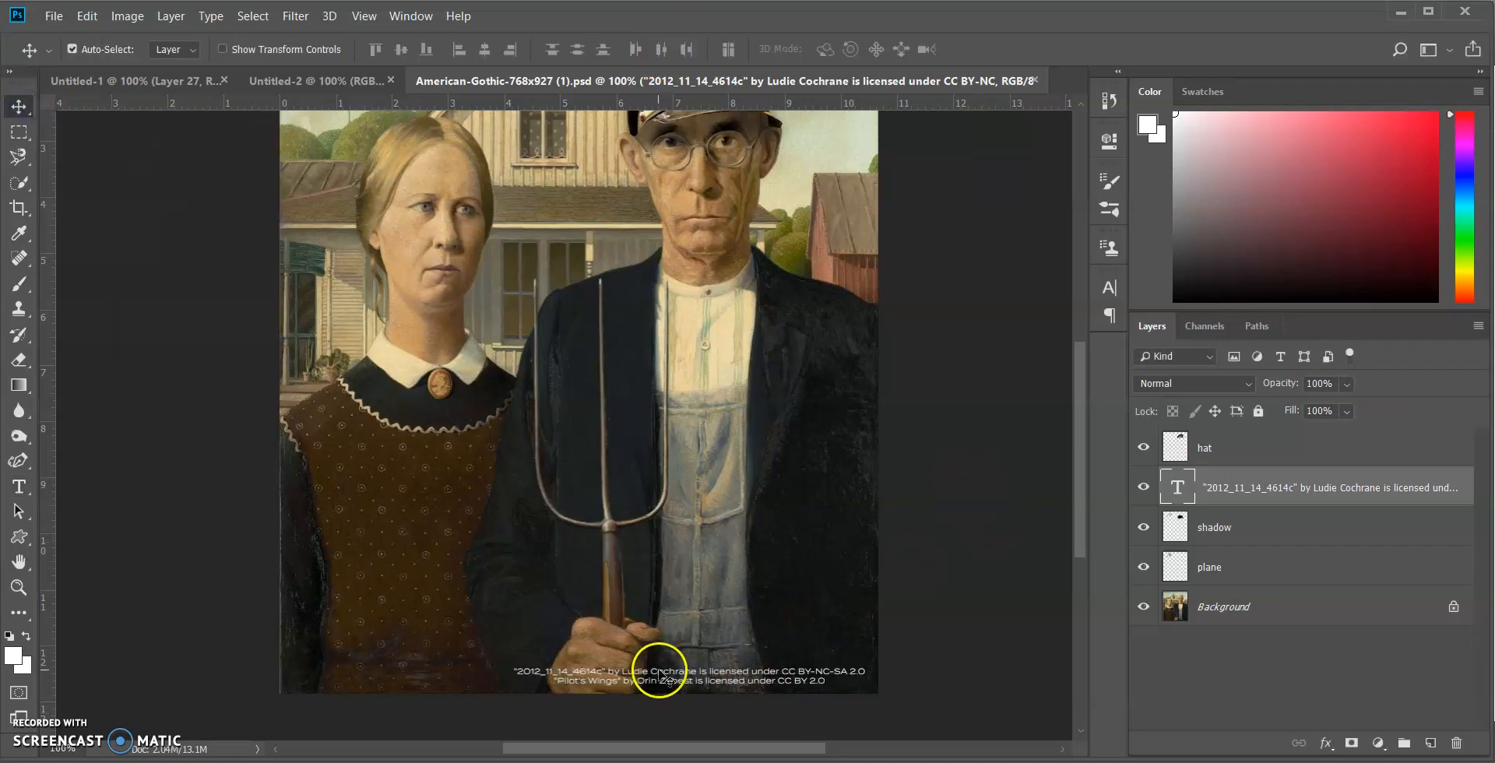
Reduce the attribution text layer's opacity to 50%
scroll(657, 677, down, 1)
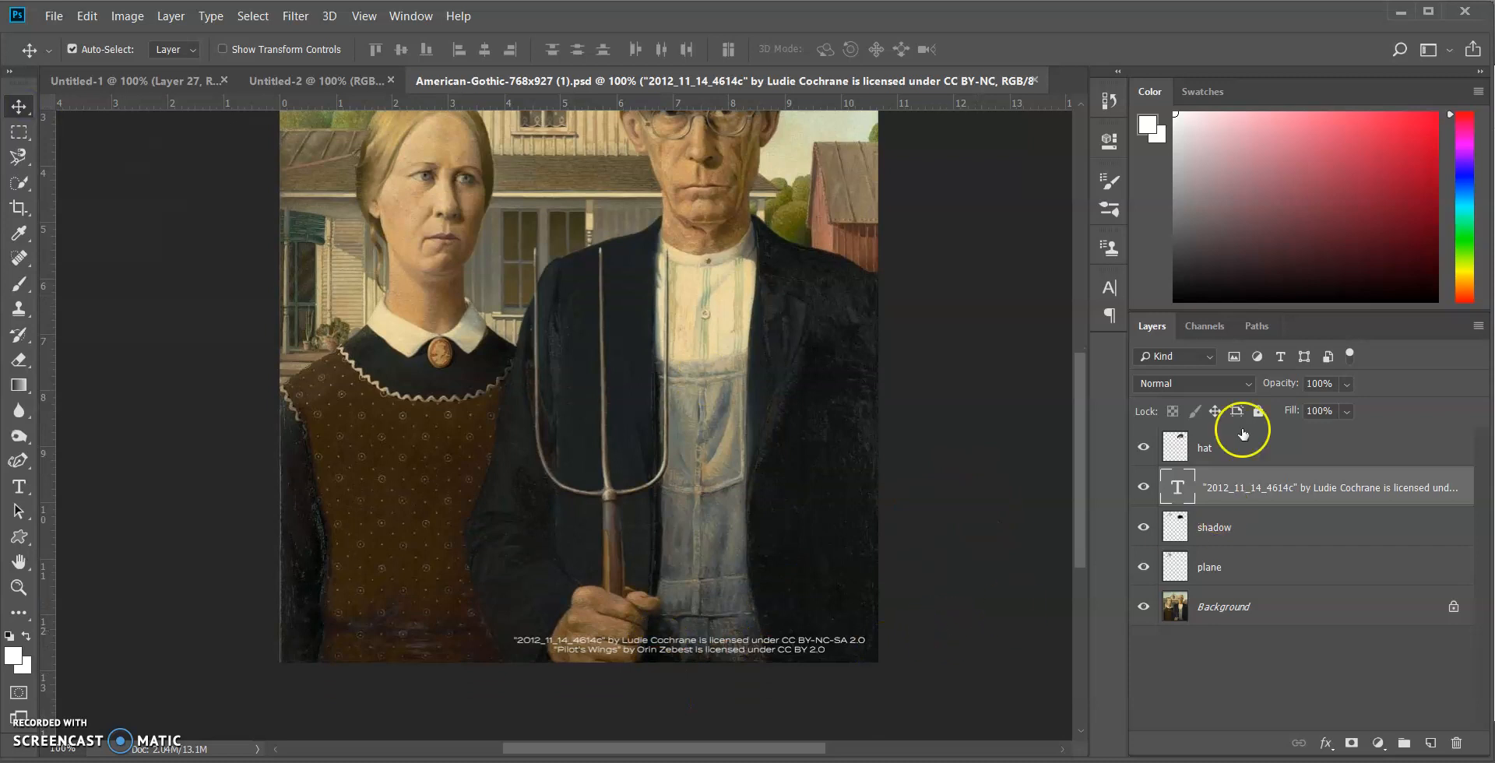
click(1347, 384)
drag(1369, 406, 1357, 405)
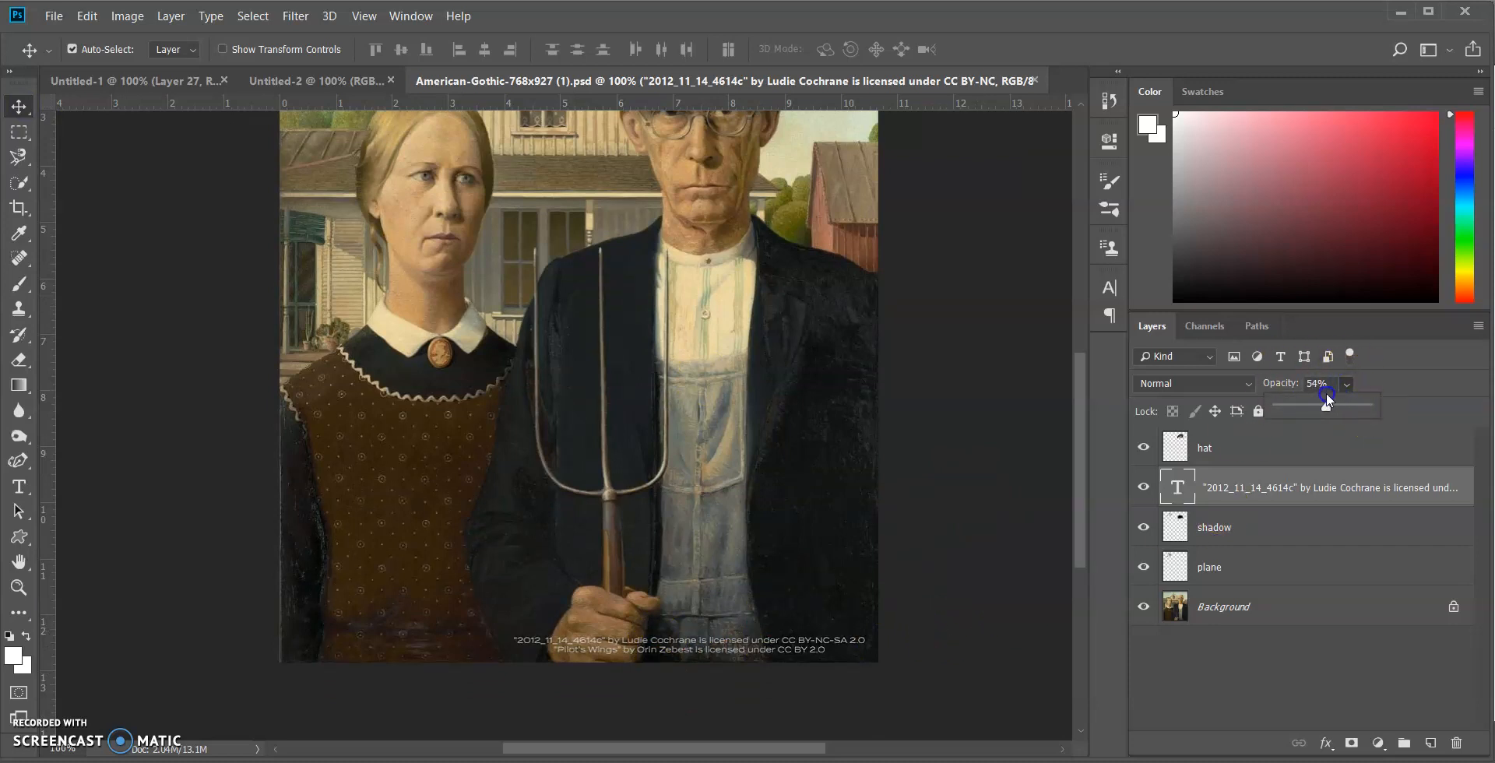
drag(1325, 392, 1322, 393)
scroll(787, 627, up, 4)
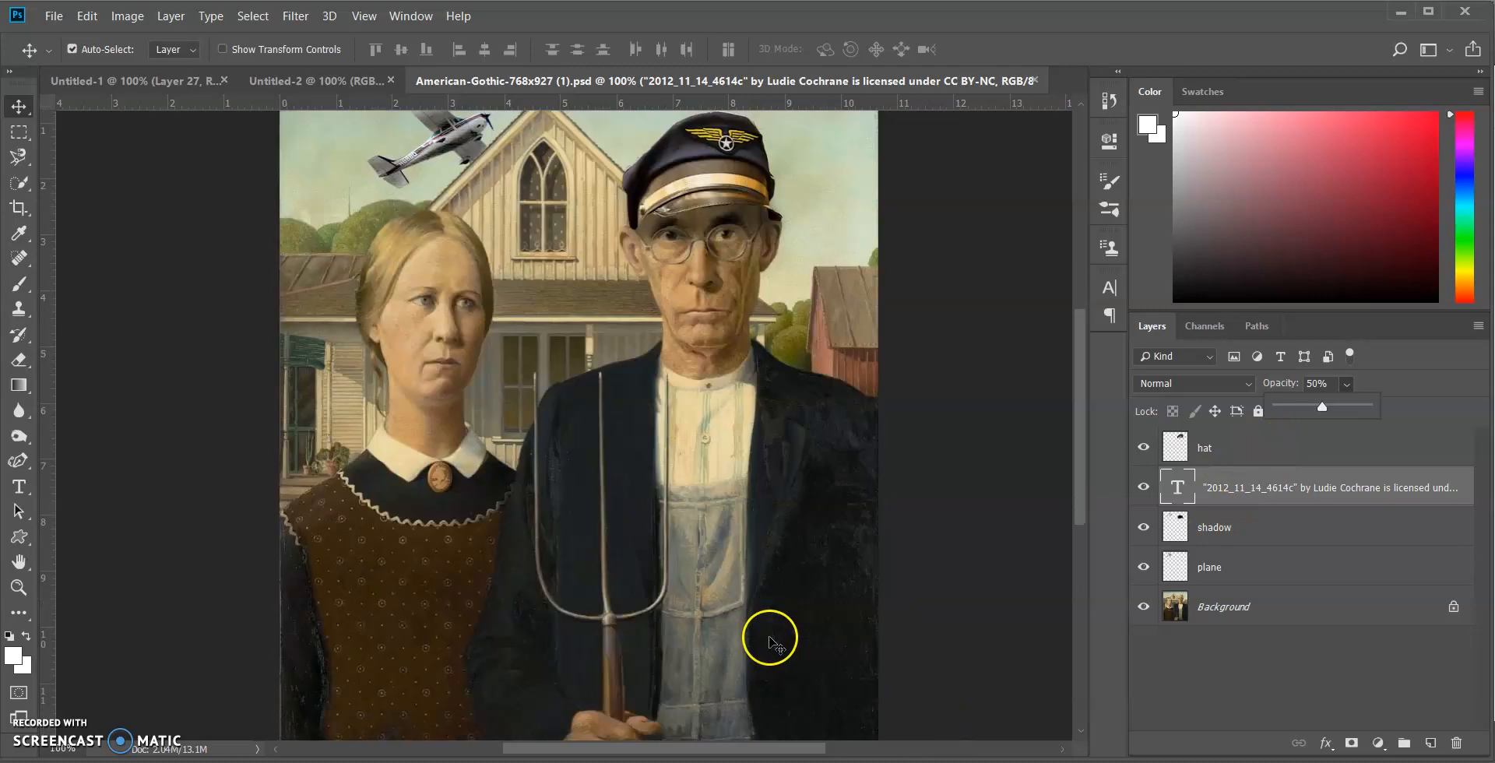
scroll(670, 660, up, 2)
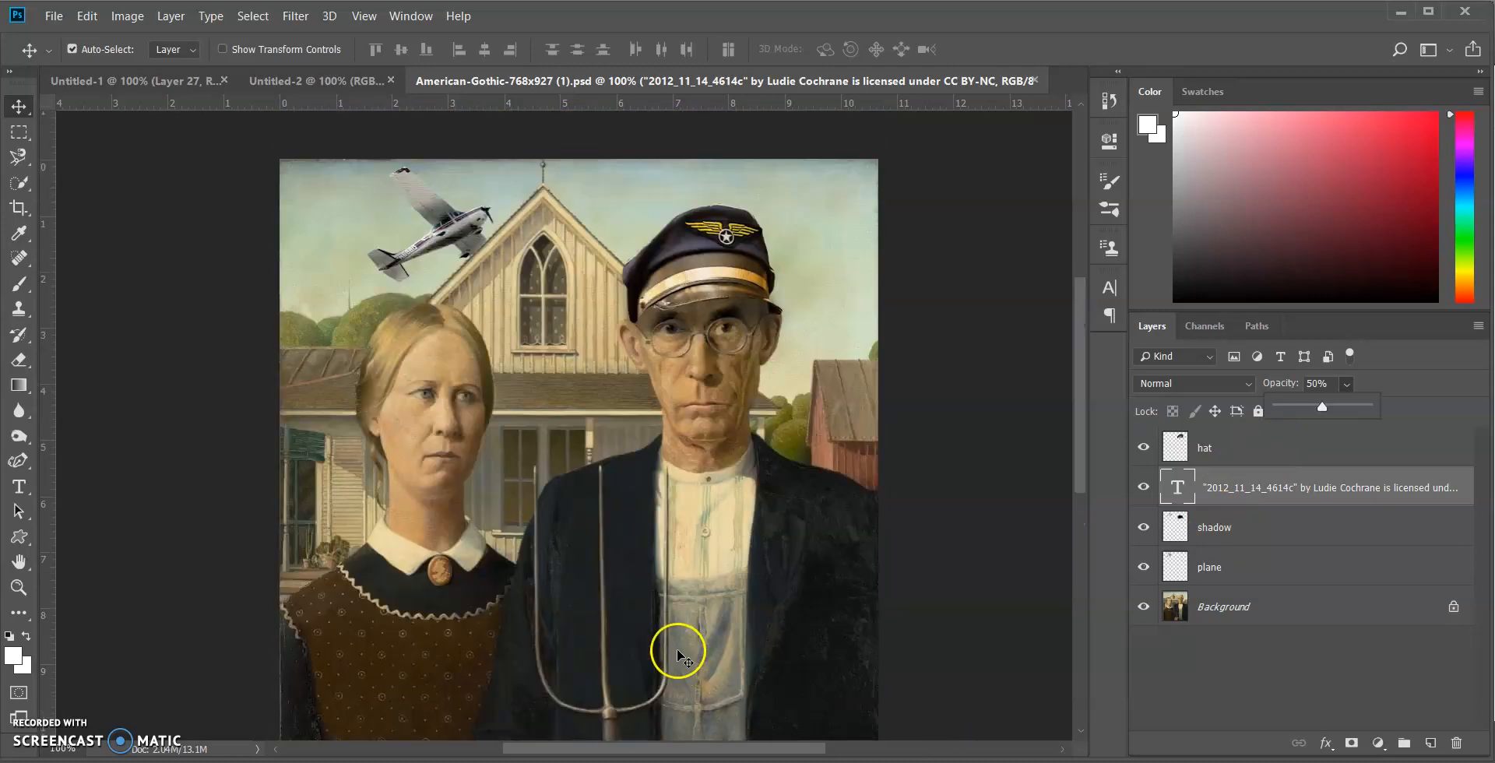
scroll(779, 686, down, 3)
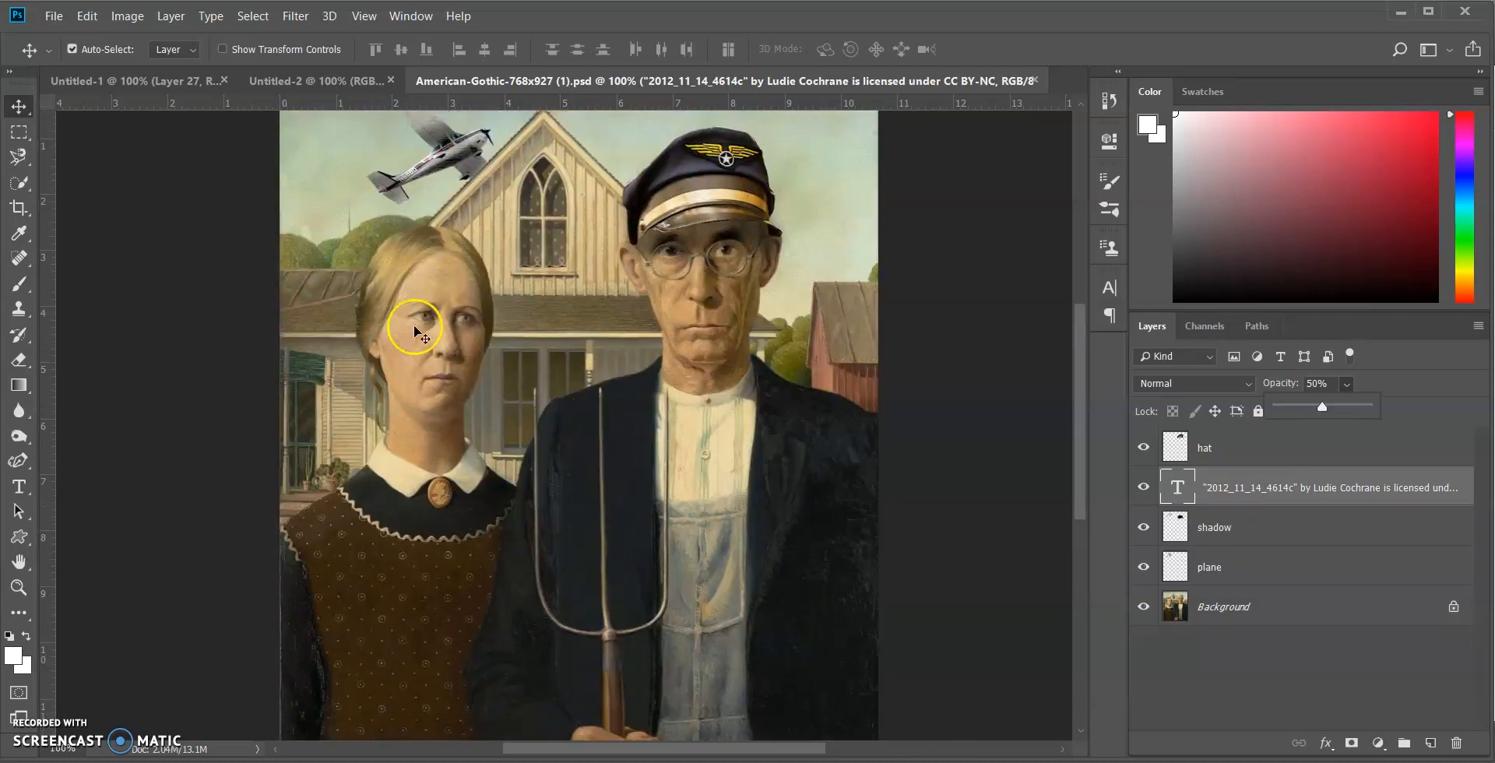
scroll(828, 467, down, 4)
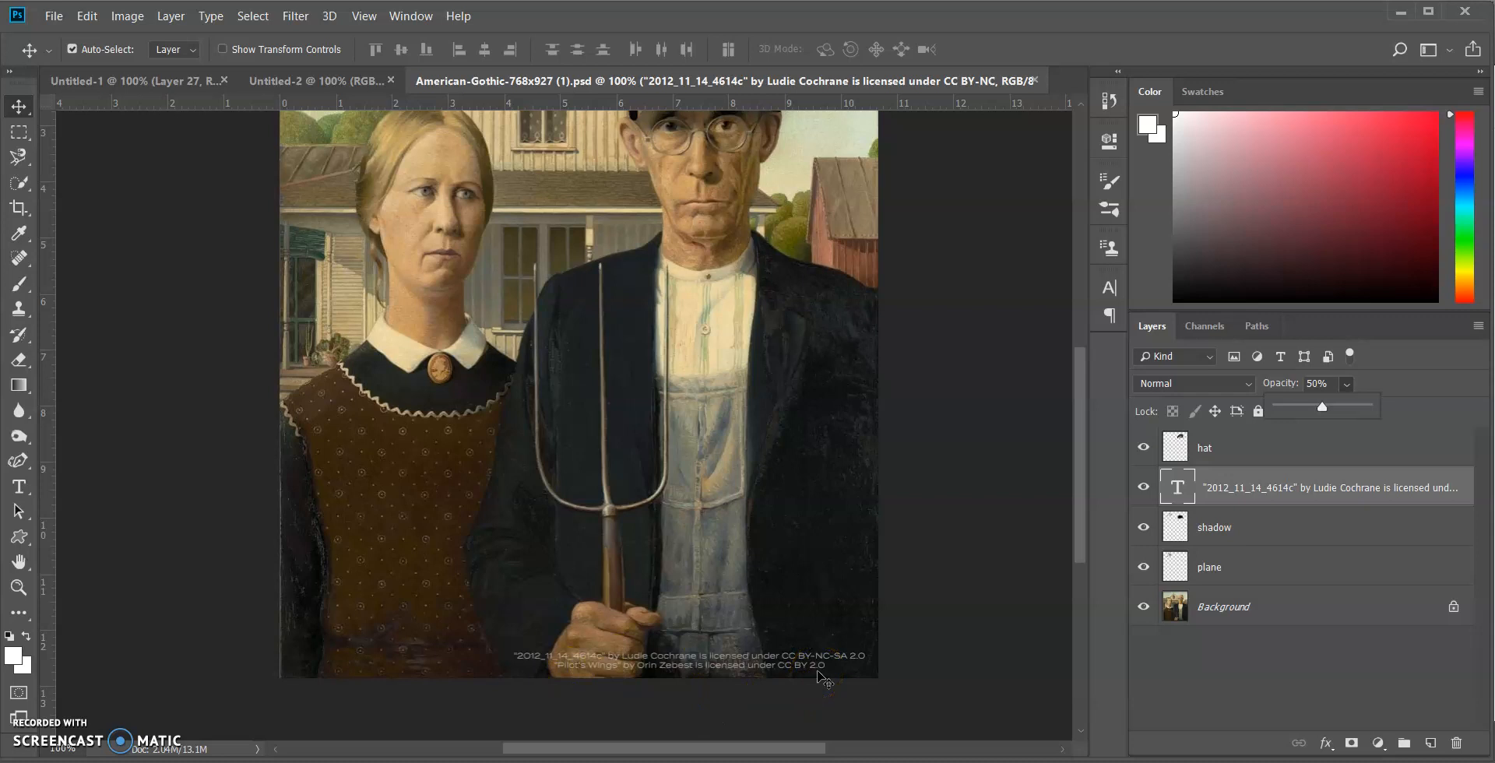
Add a line above the airplane credit with the title "American Gothic in Flight", the creator's name and 2020, and shift the block up slightly
click(18, 487)
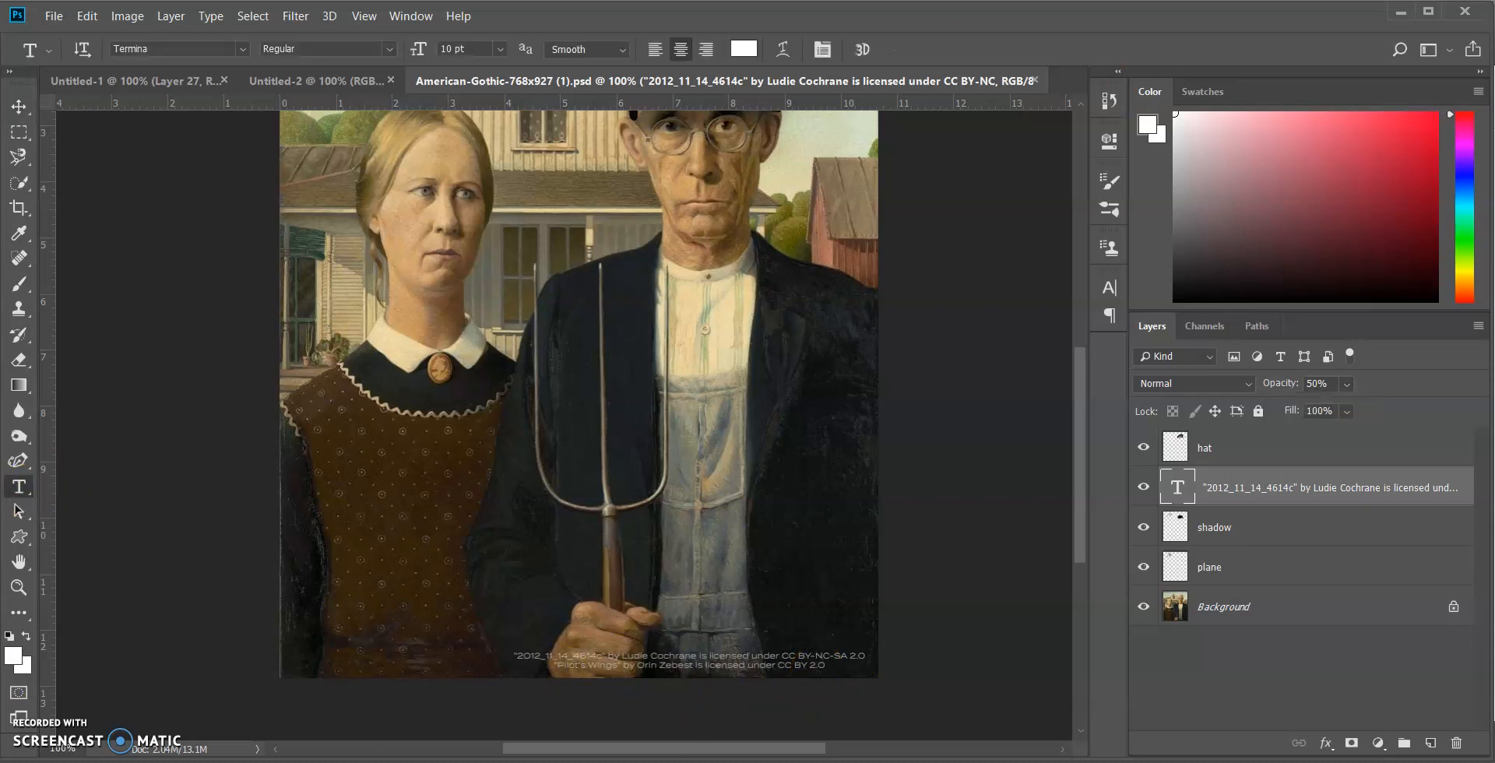
scroll(999, 396, up, 2)
scroll(998, 395, up, 2)
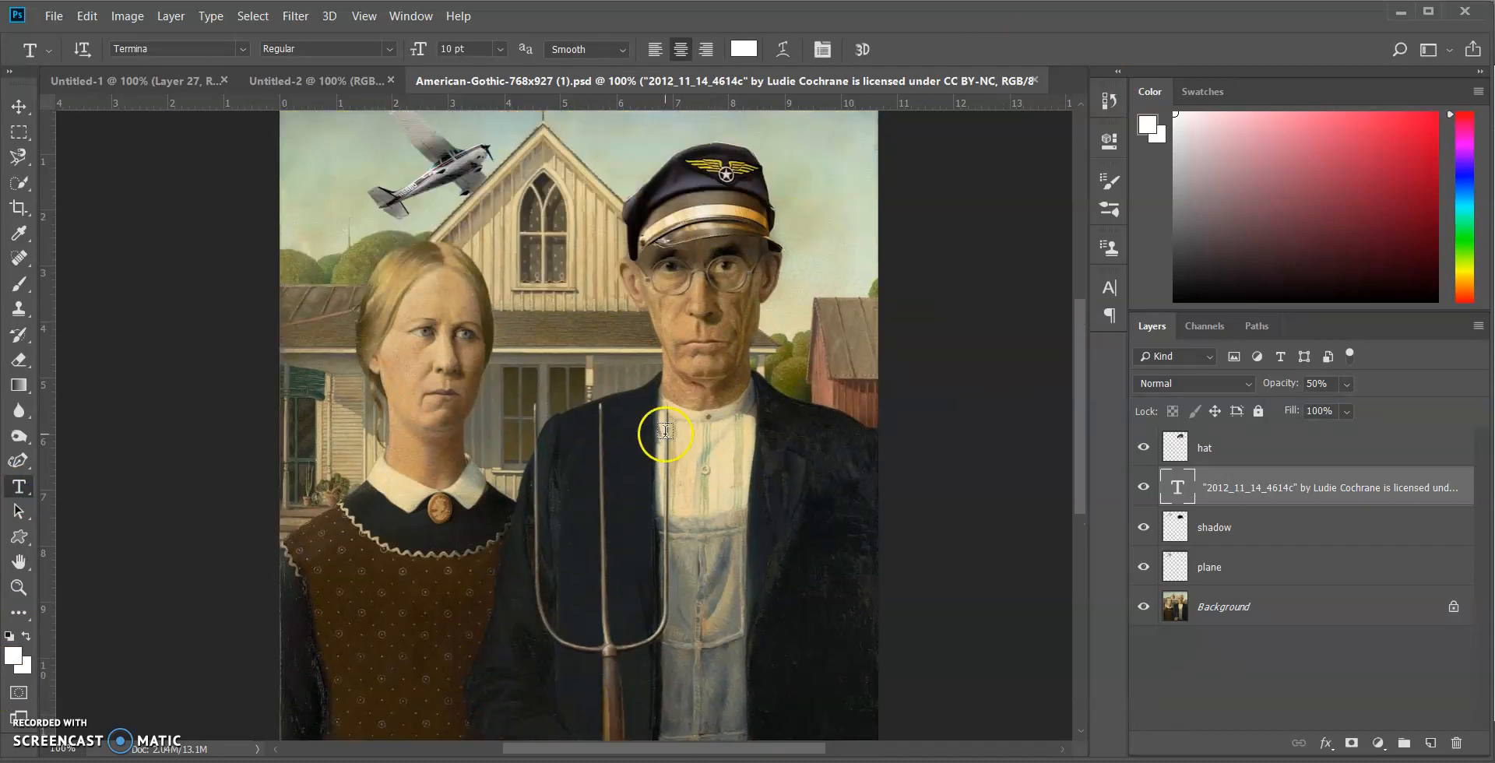
scroll(766, 460, down, 2)
scroll(766, 460, down, 2)
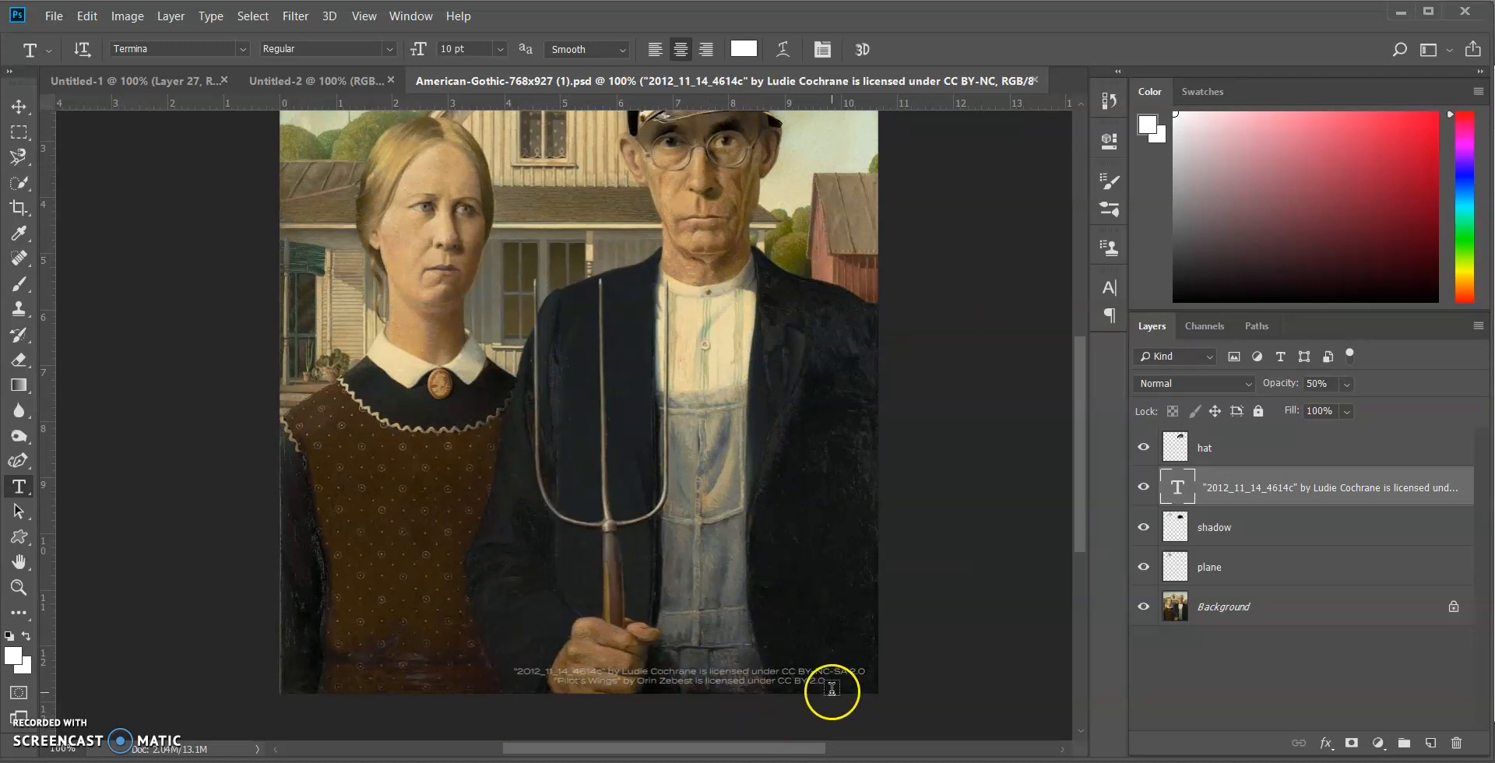
scroll(836, 689, up, 4)
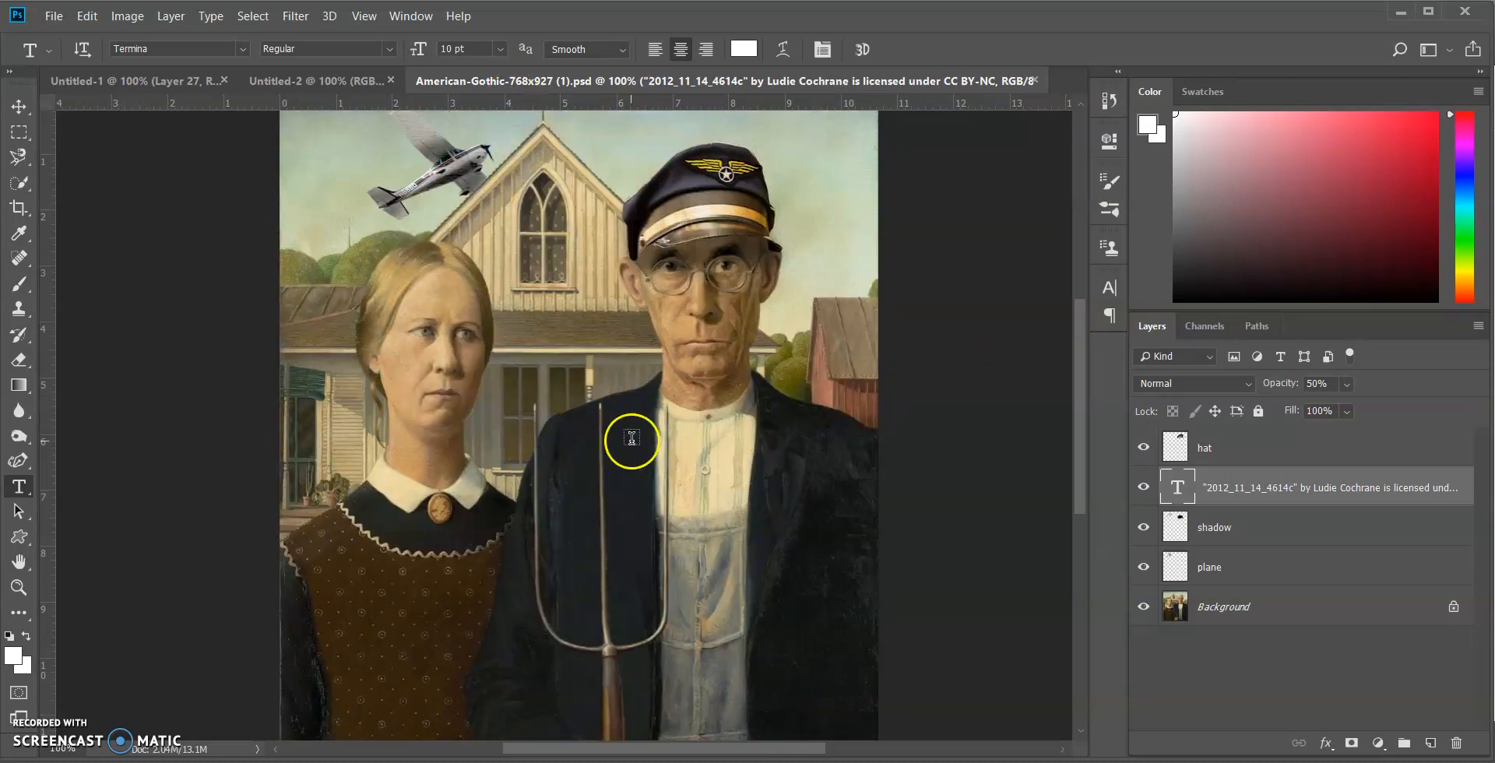
scroll(629, 436, down, 5)
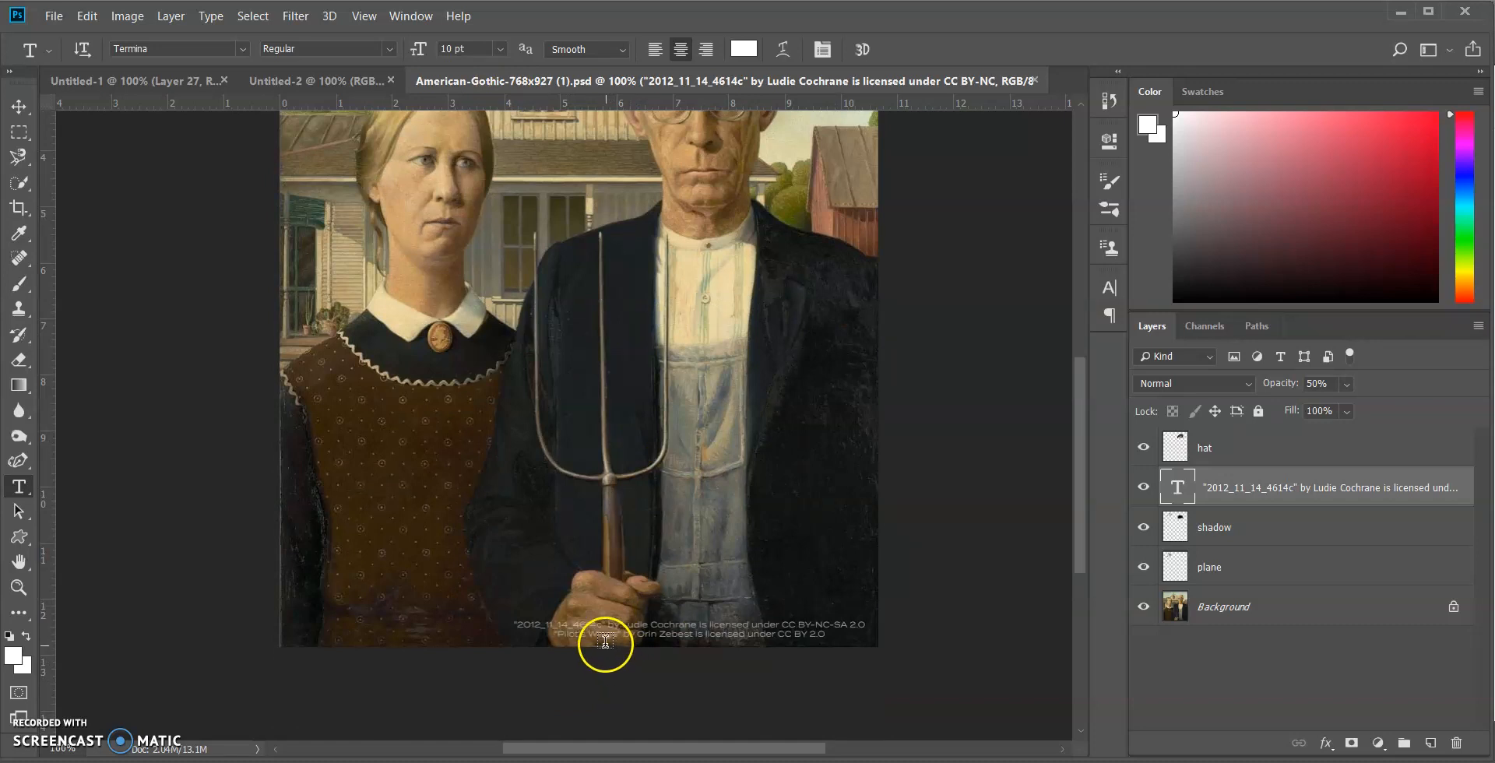
click(516, 623)
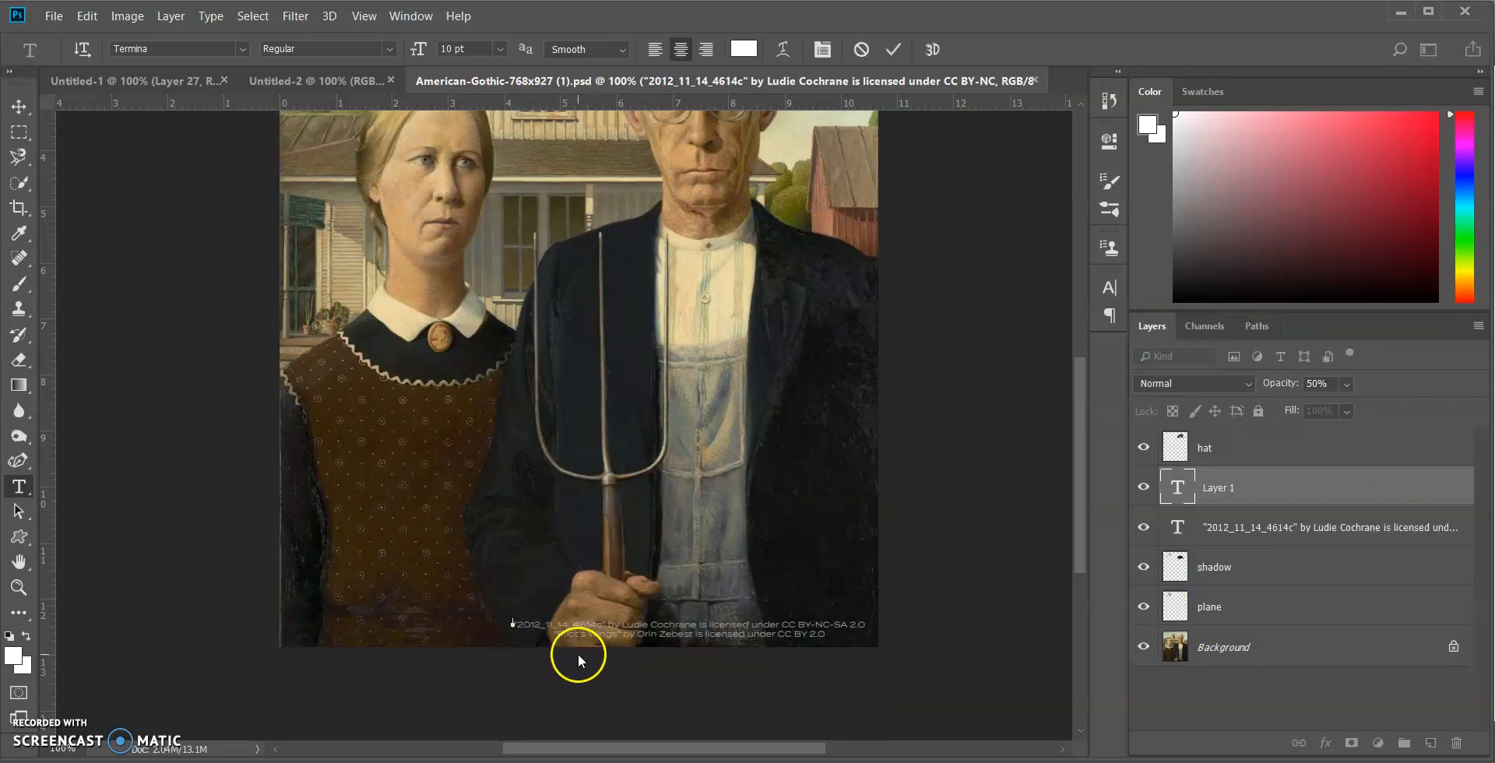
click(1287, 529)
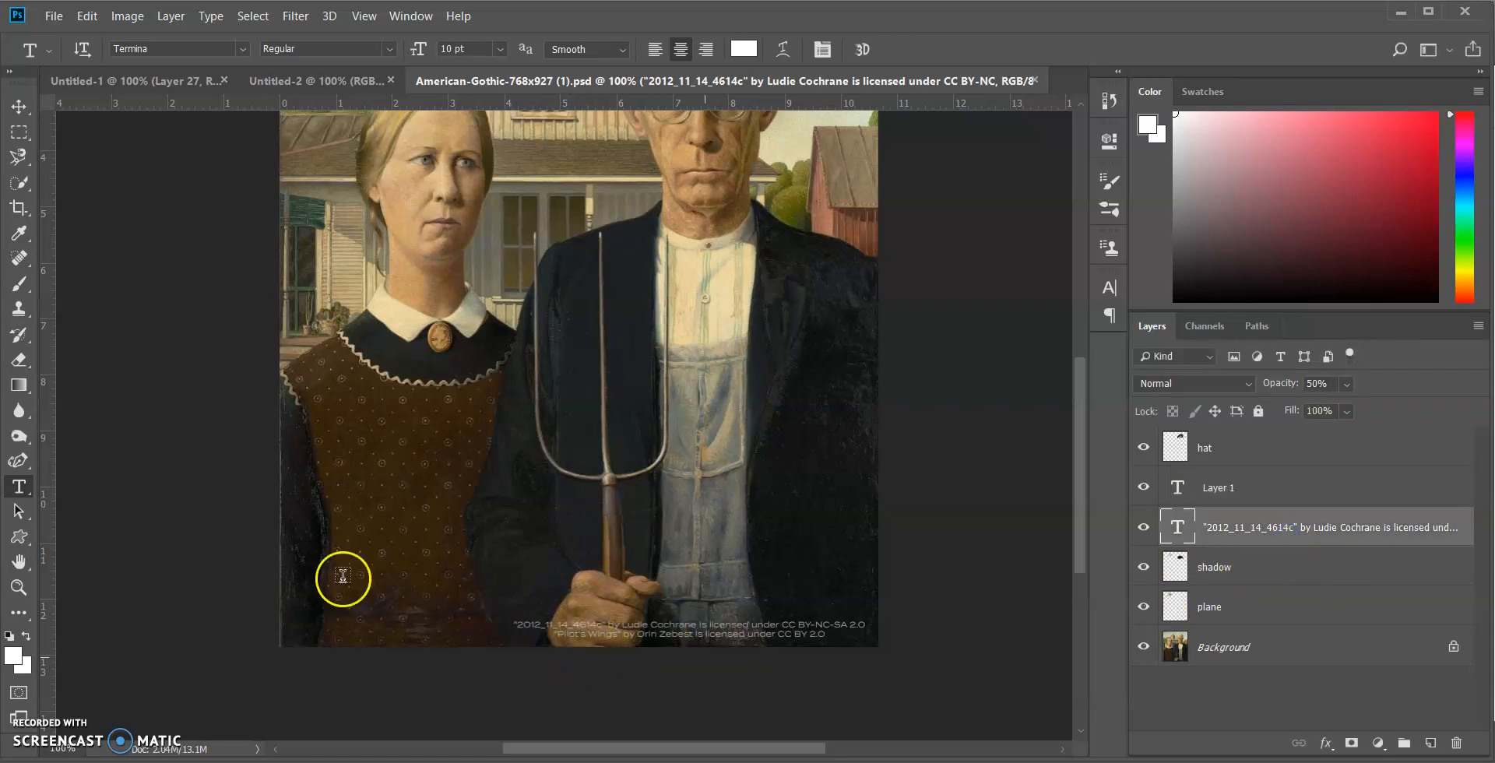
click(525, 626)
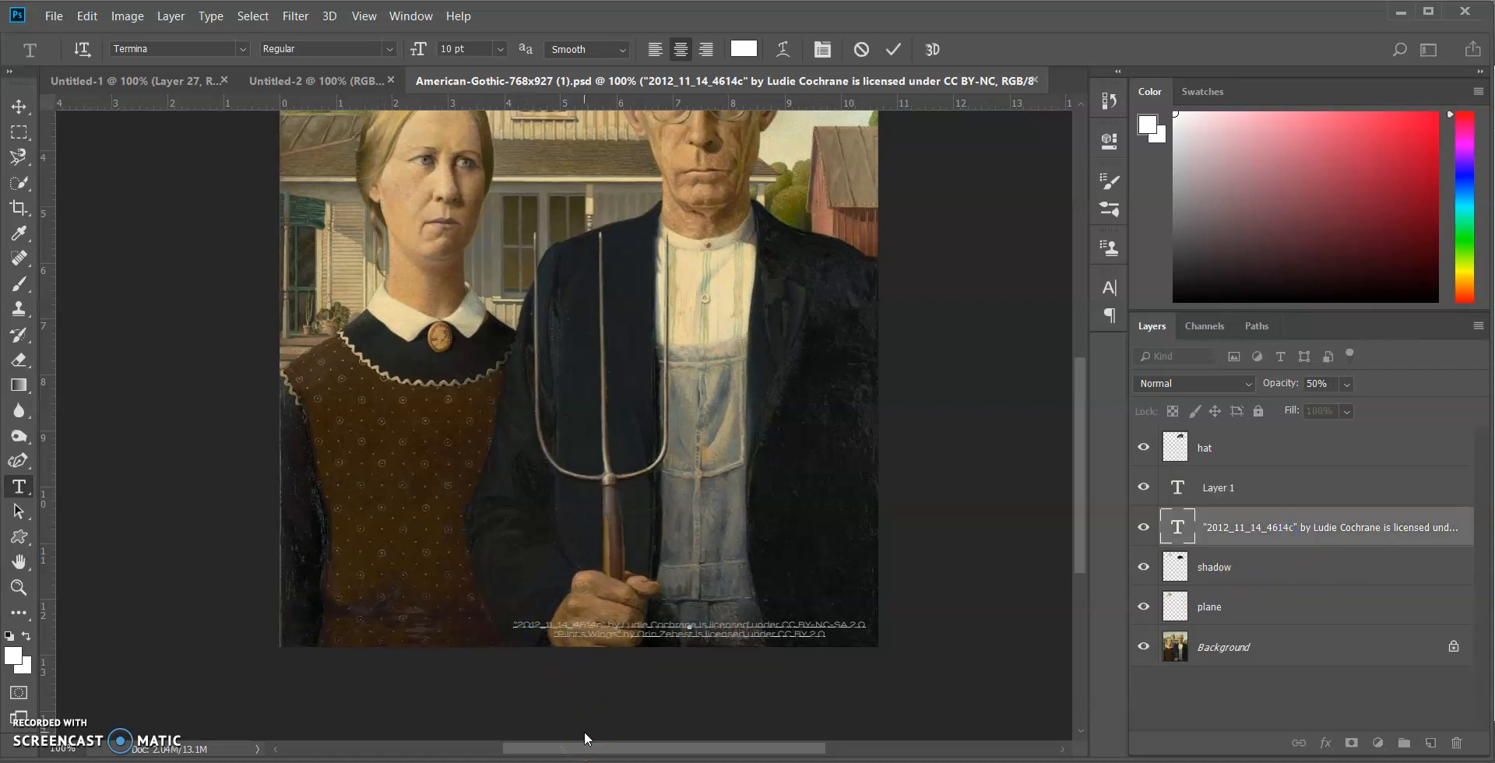
key(Return)
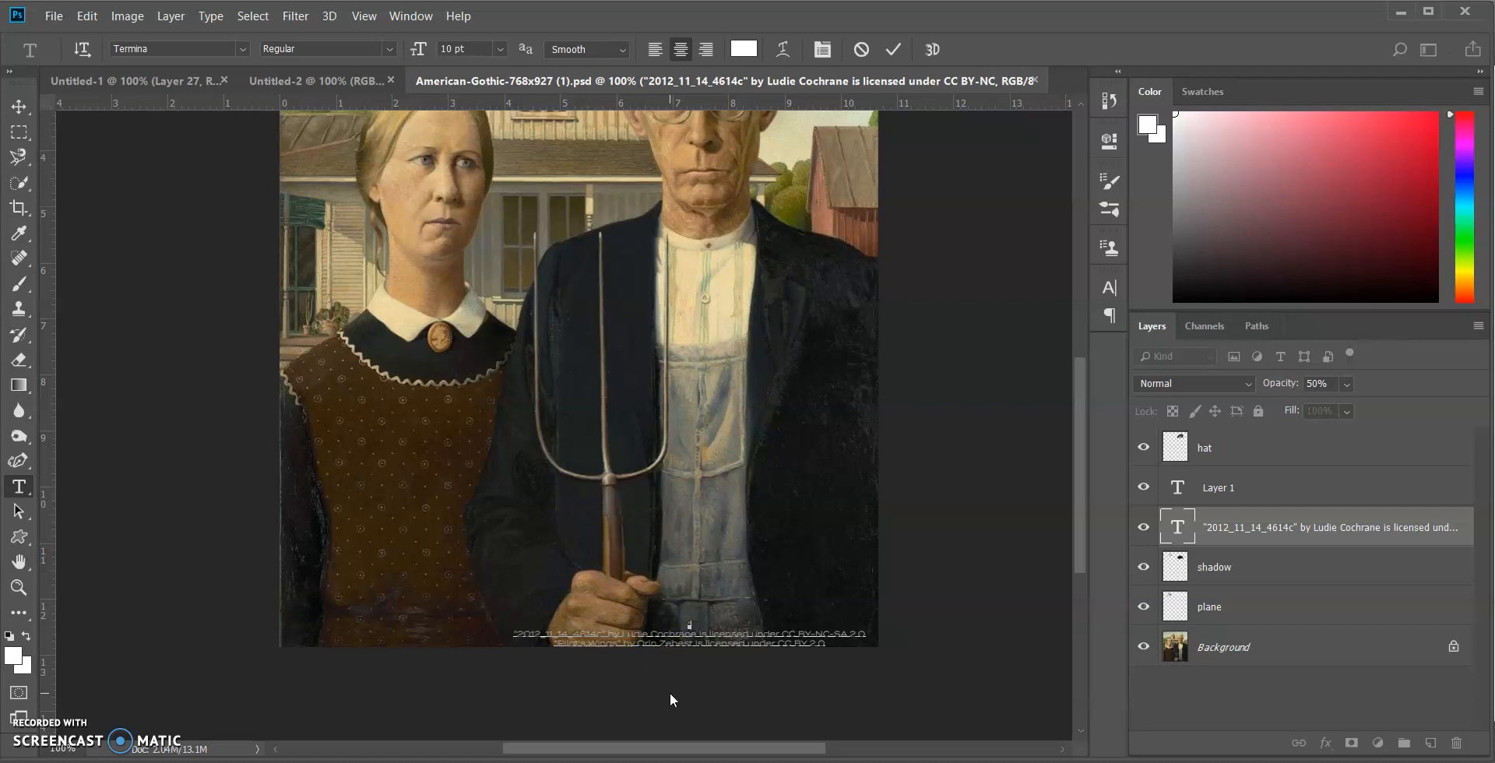
text(Cam)
text(")
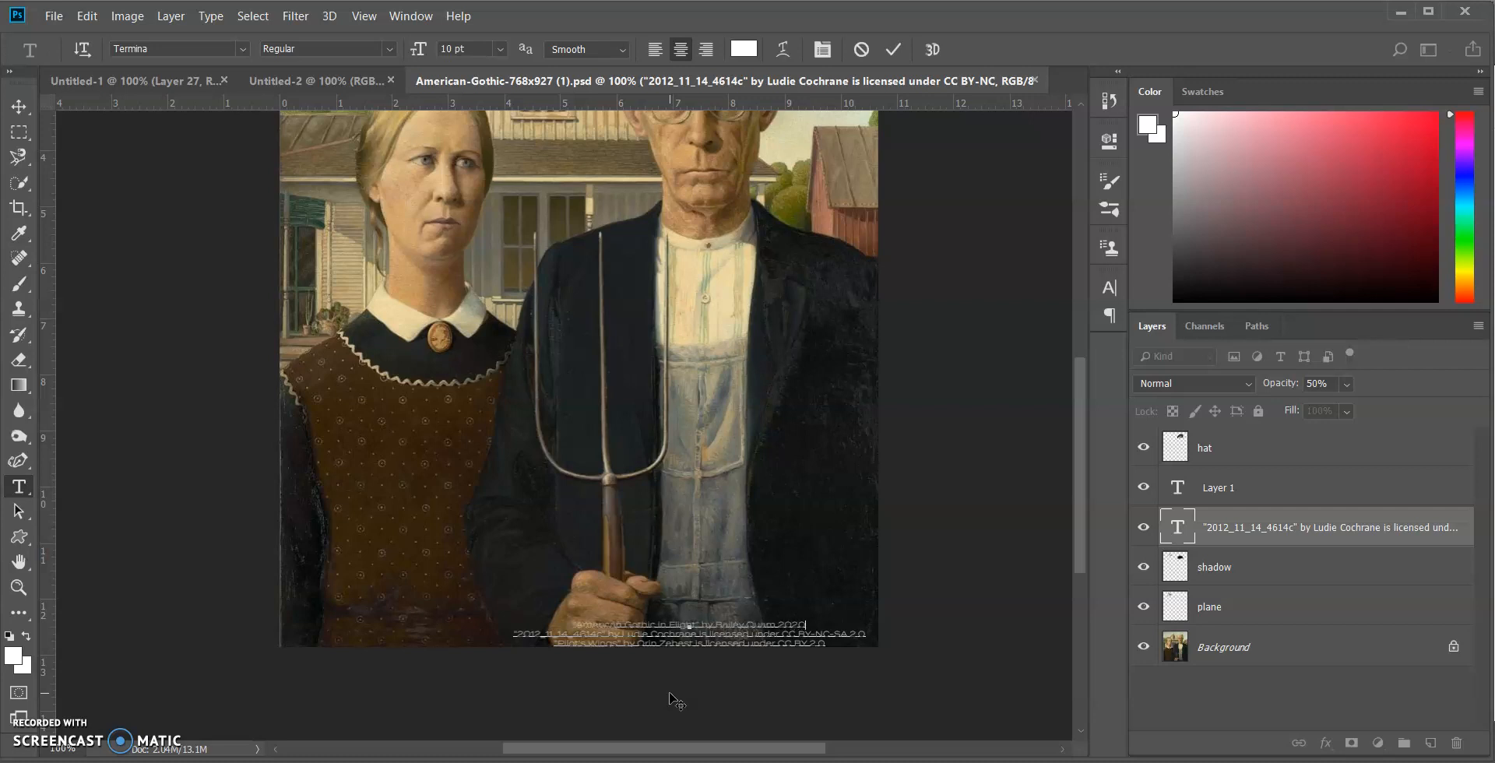
drag(709, 664, 713, 656)
click(19, 117)
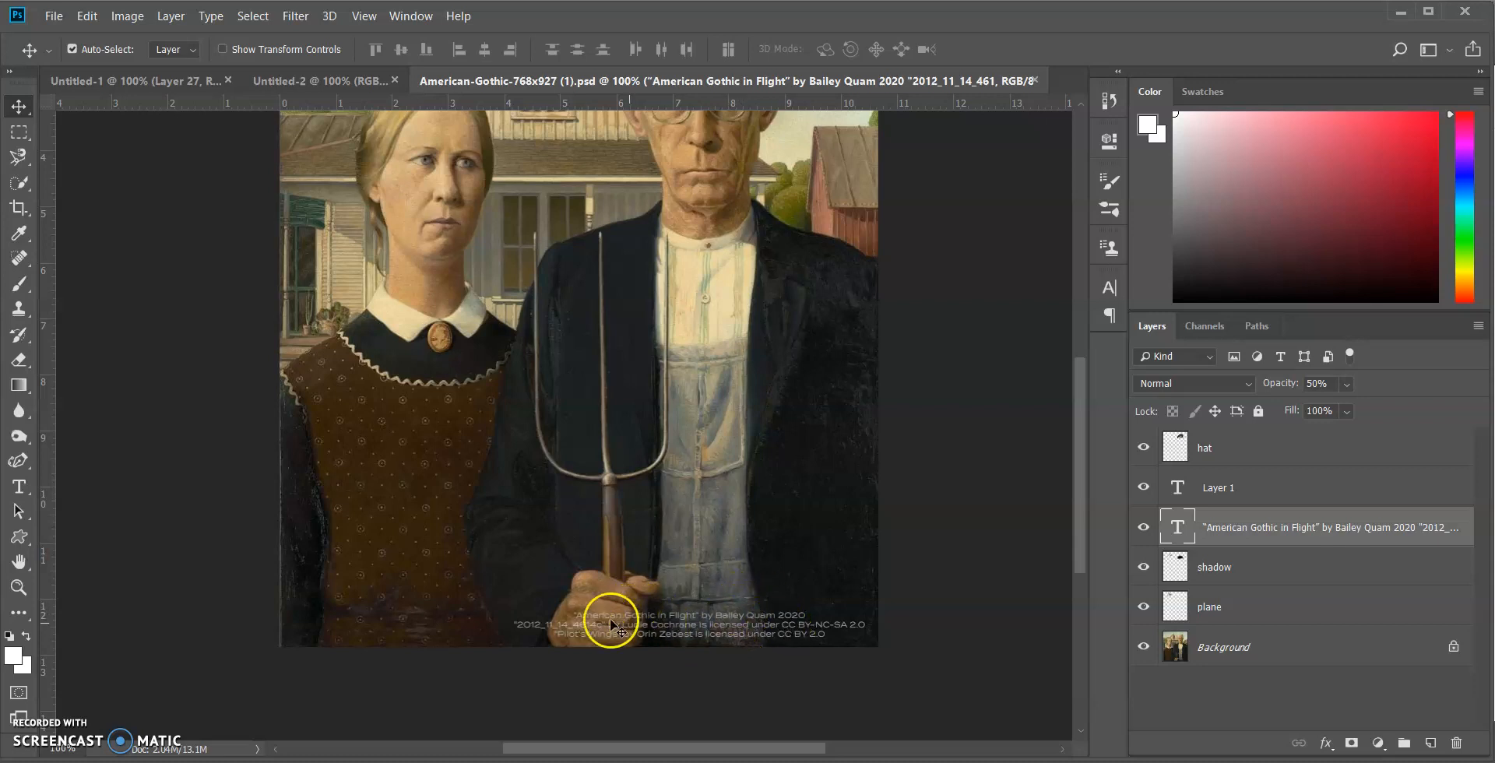
Start saving the composite under a new name on the Desktop with JPEG as the file type
scroll(592, 627, up, 5)
scroll(593, 629, up, 3)
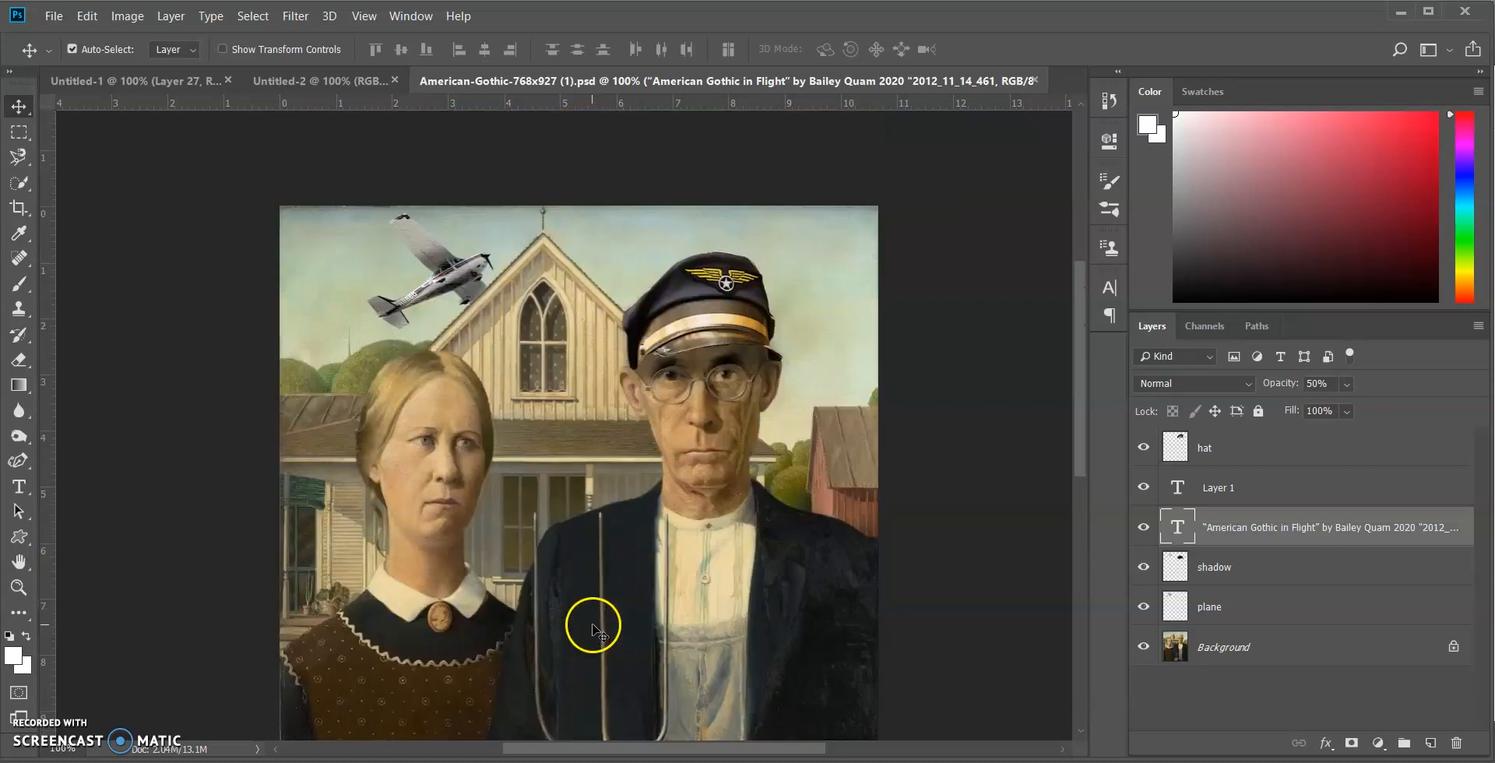
click(53, 16)
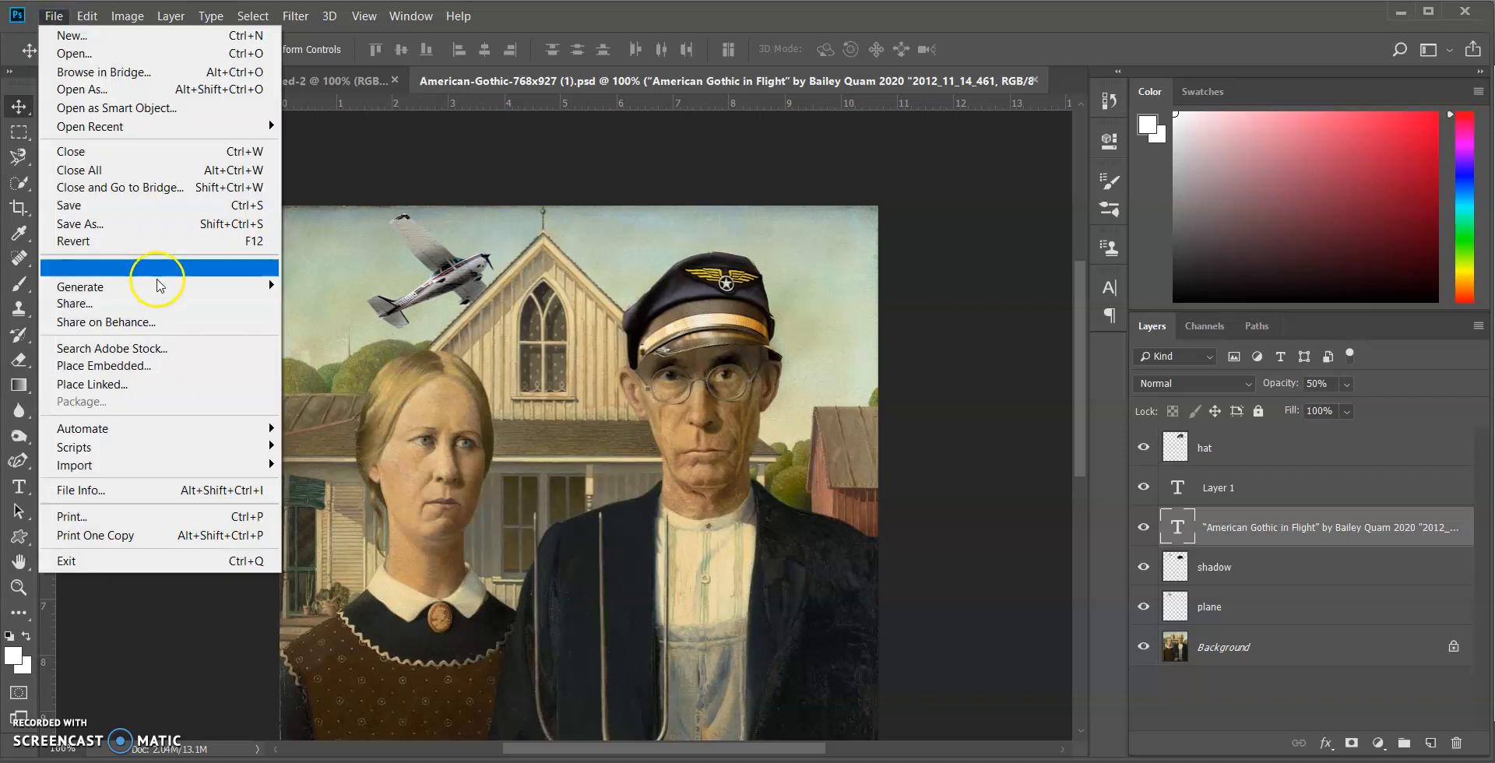
click(148, 227)
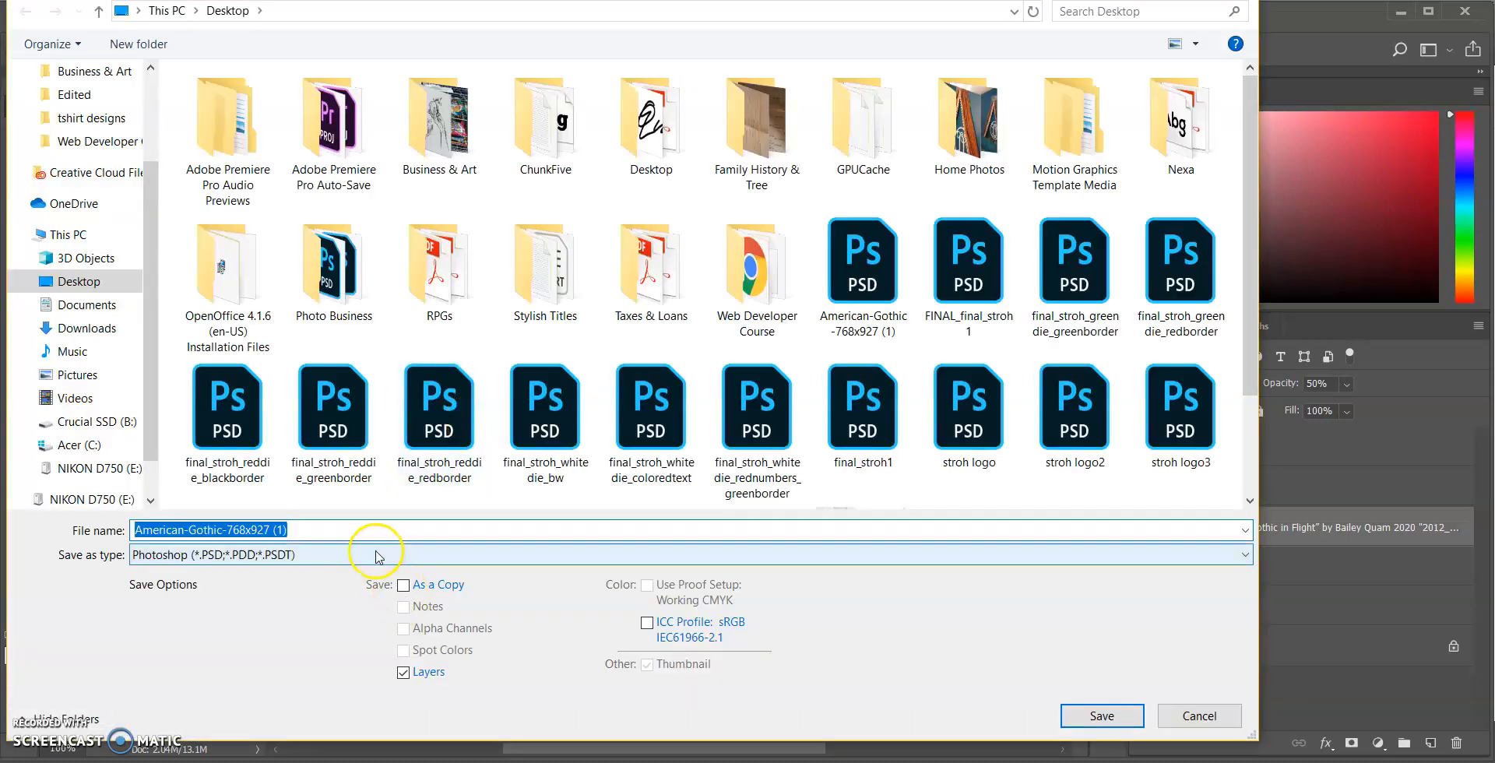
click(376, 555)
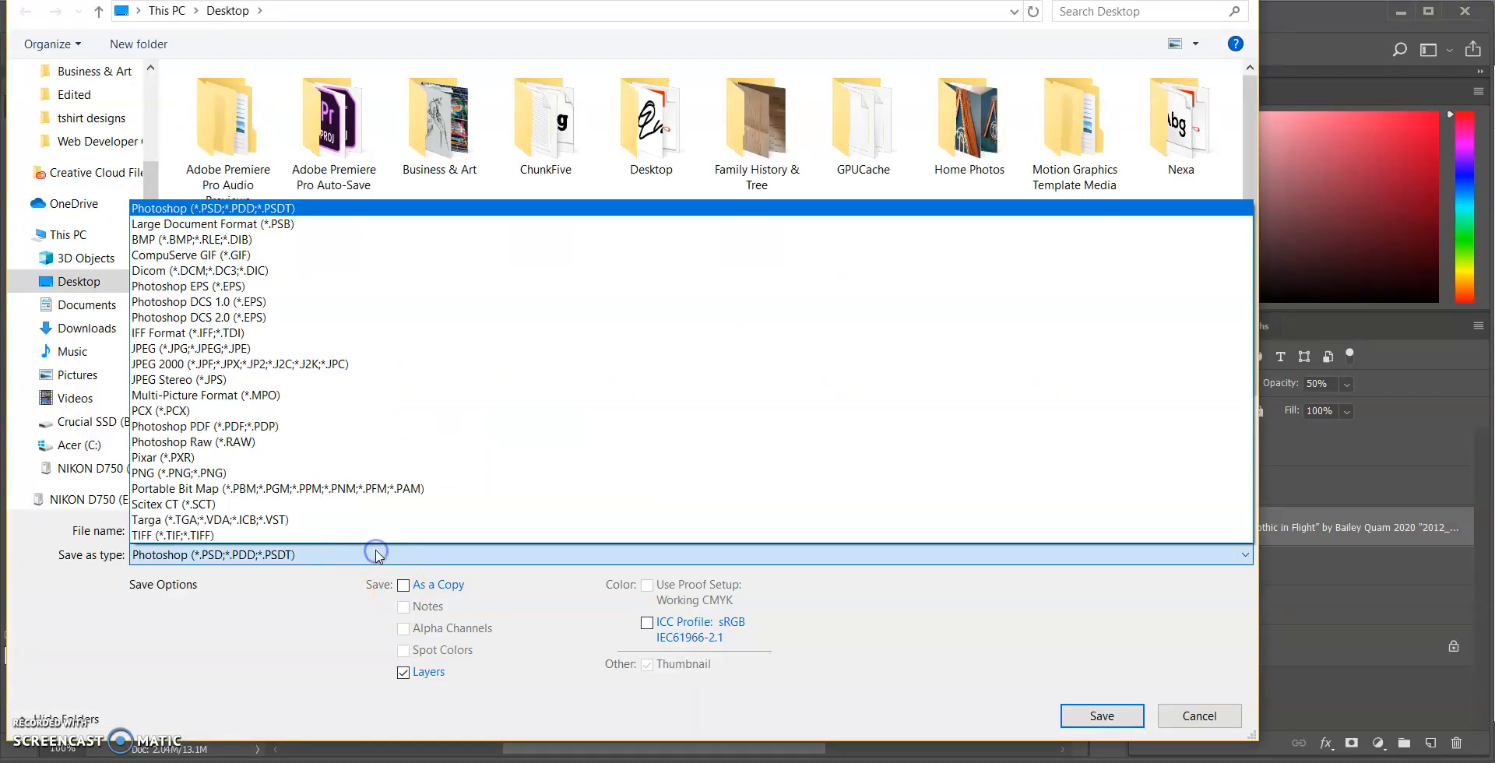
click(286, 347)
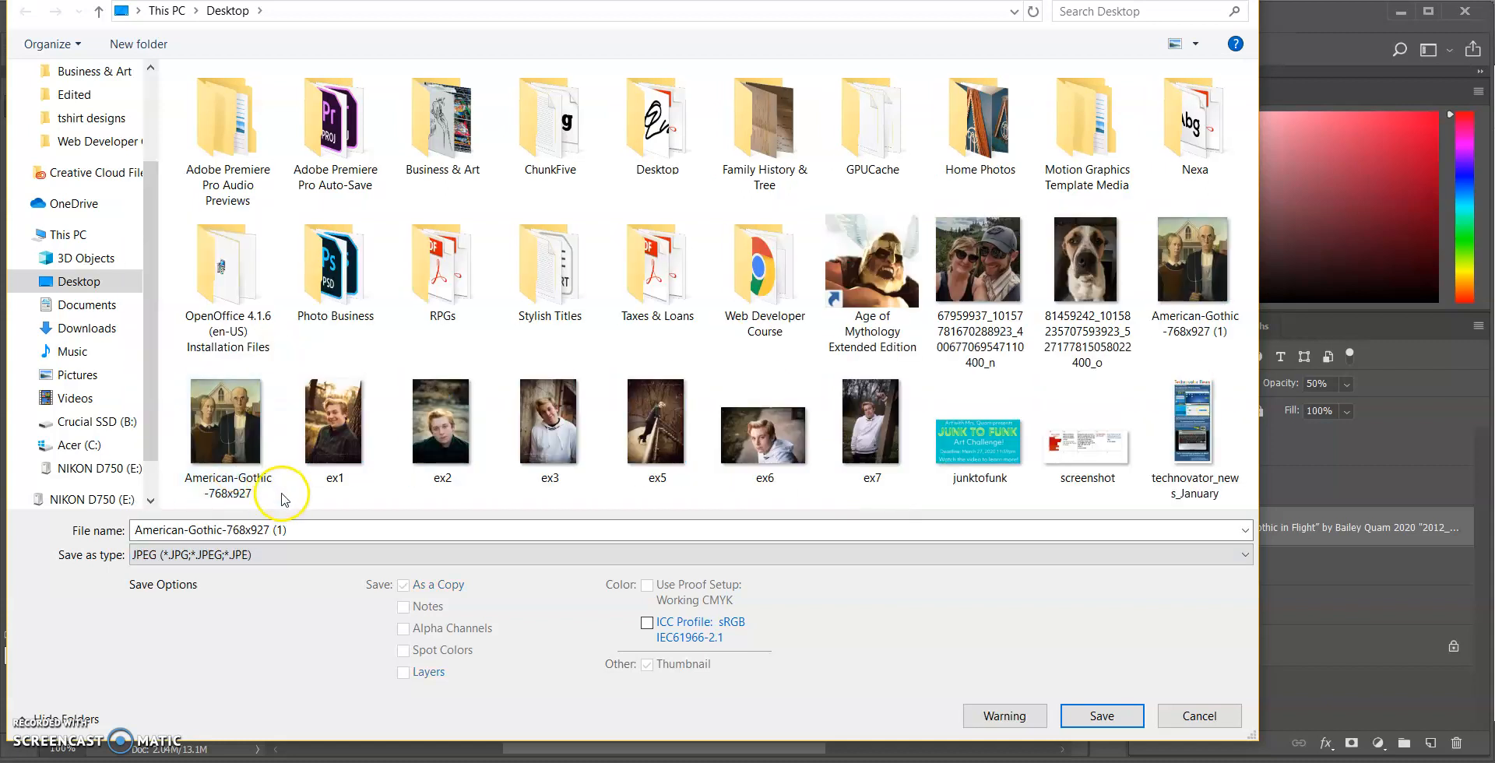
Name the JPEG copy americangothicinflight and save it at Maximum quality 12
drag(301, 527, 161, 521)
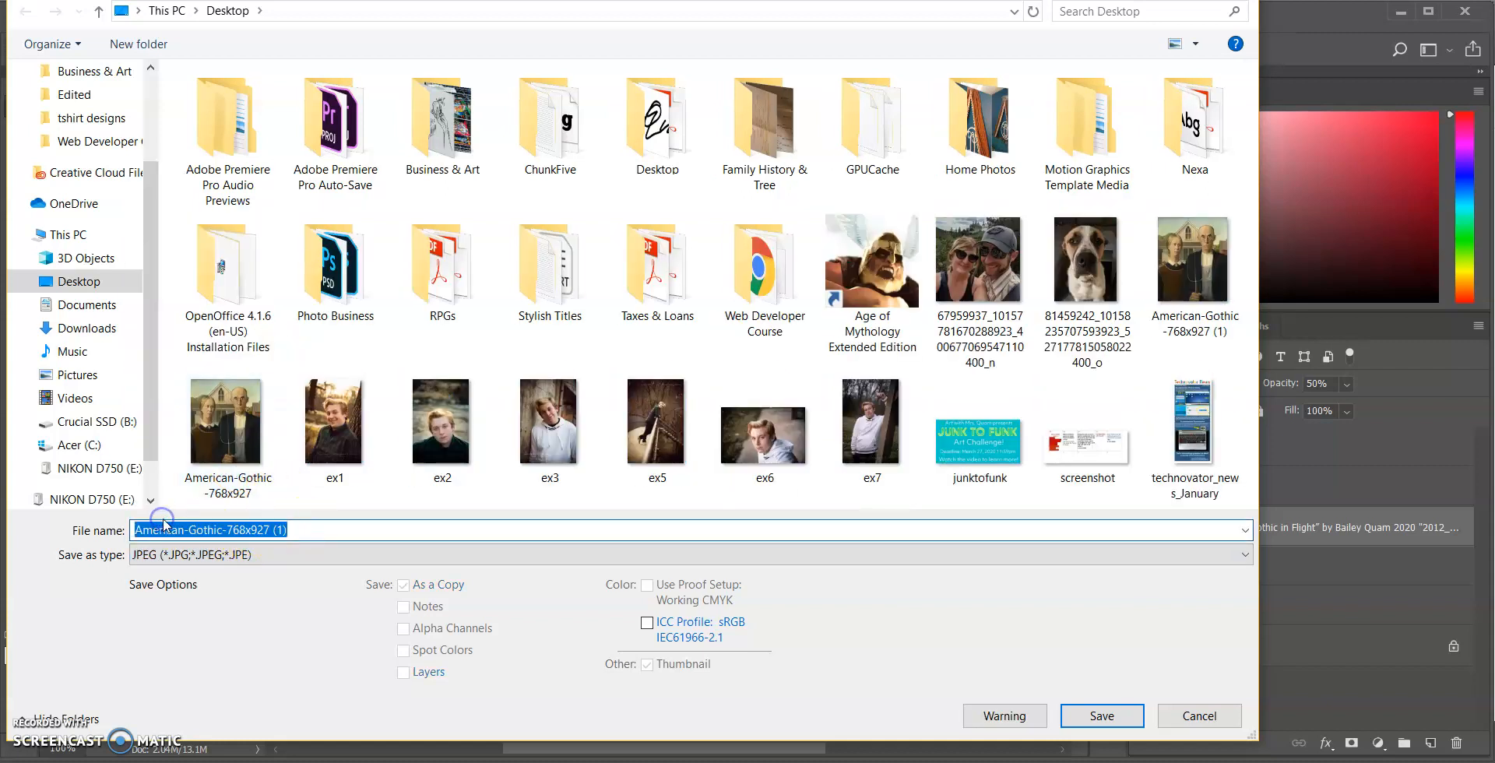
text(american)
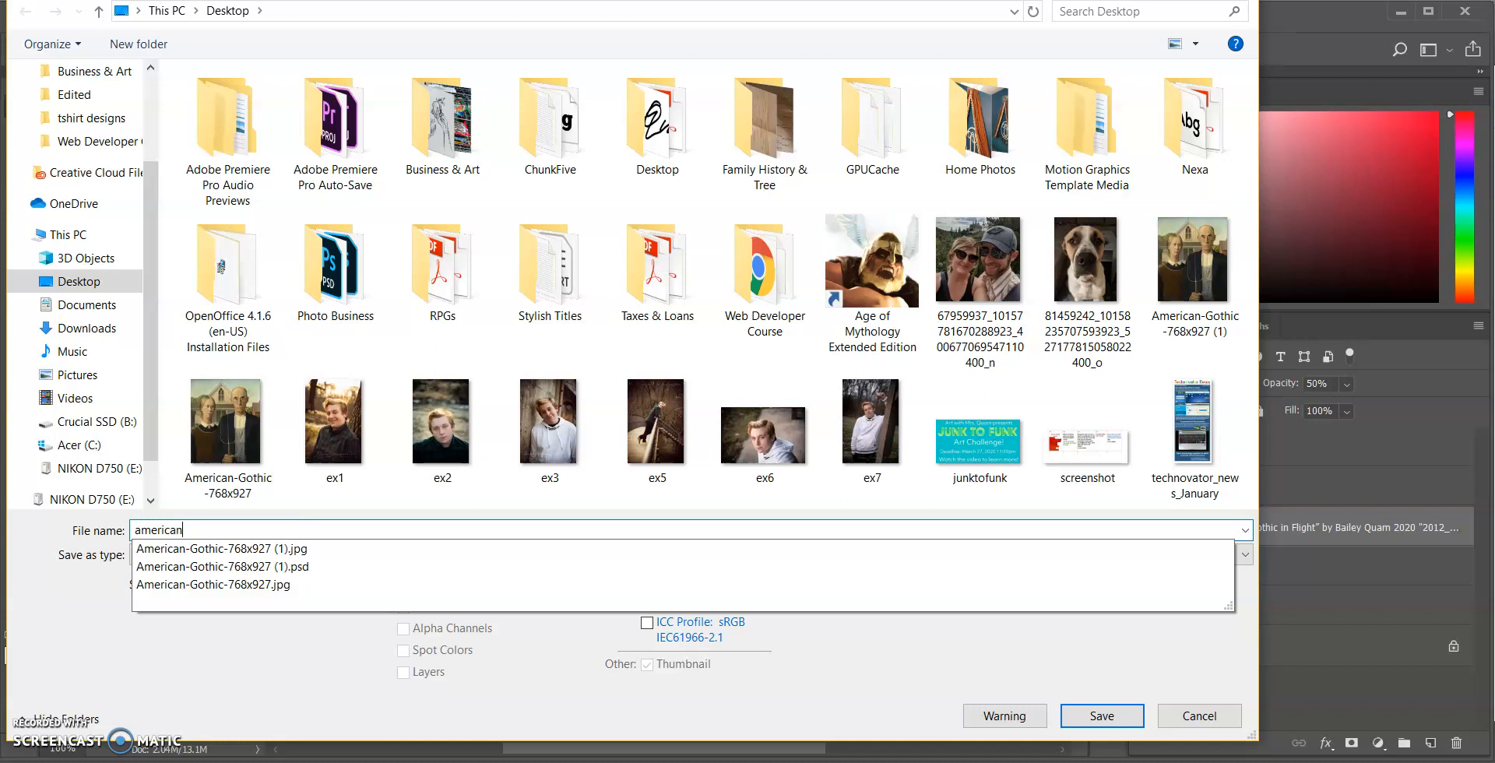
text(gothicinflight)
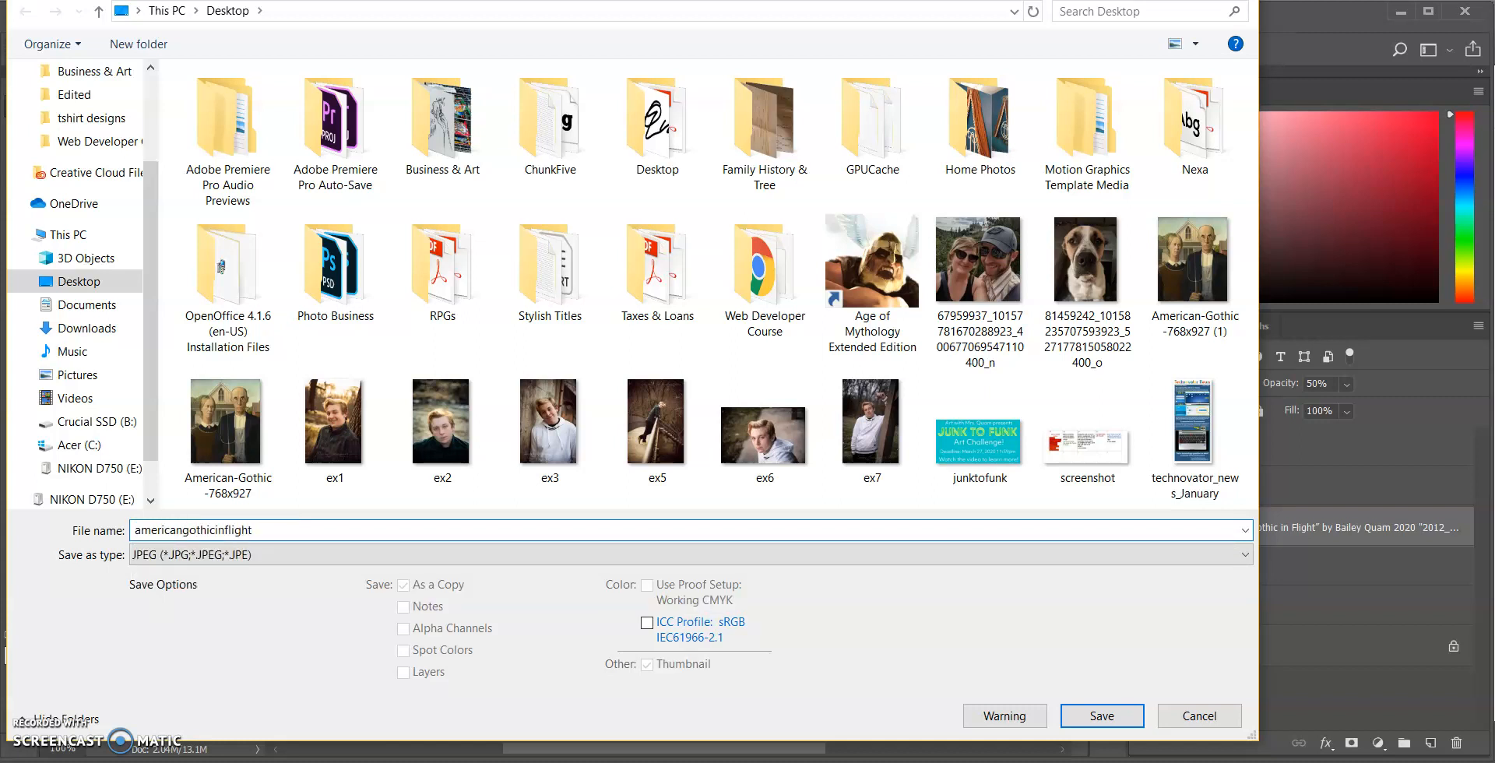
key(Return)
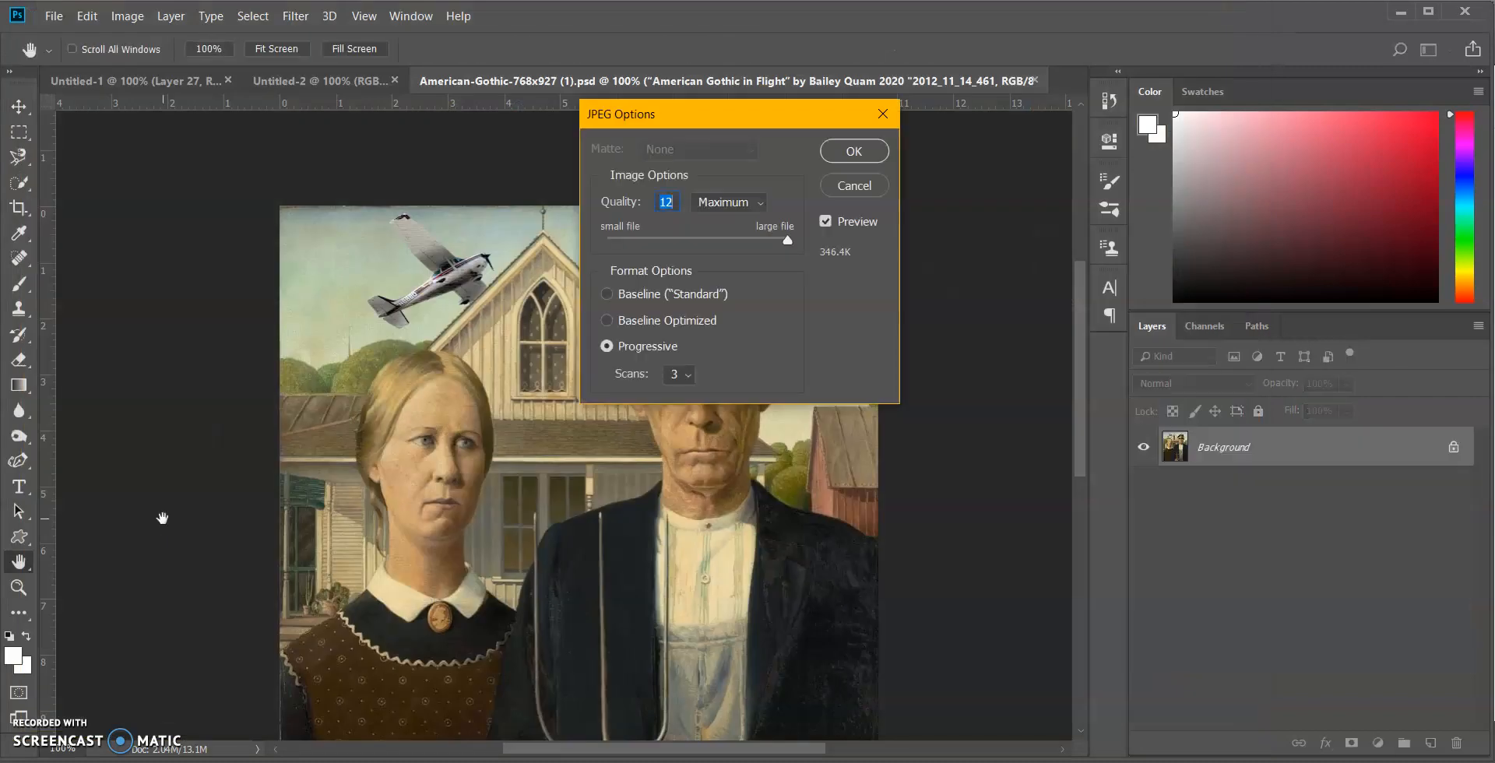
click(799, 244)
click(852, 151)
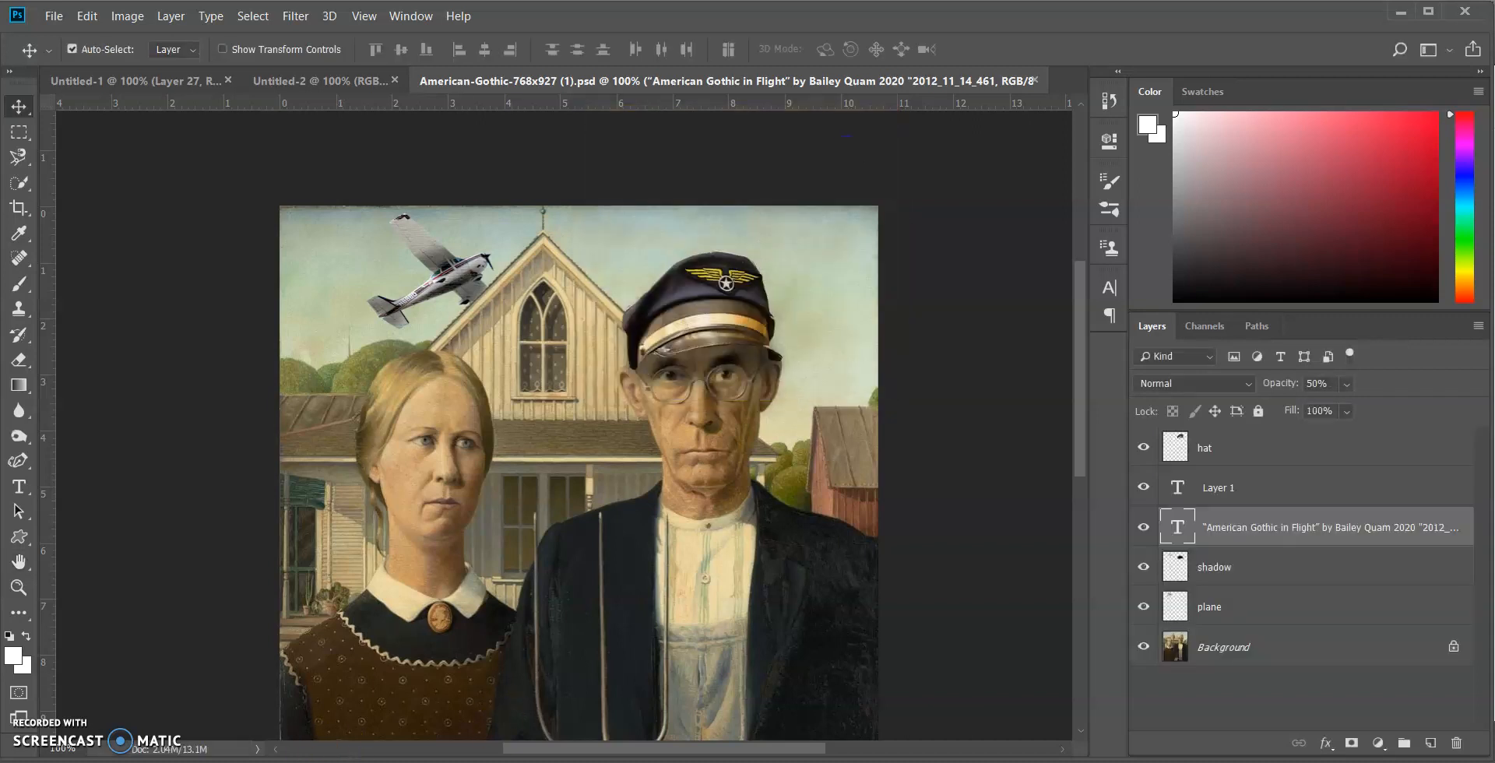
Switch to the browser's Google Classroom assignment "Manipulation Project: Artwork Remix" and review its directions
mouse_move(313, 762)
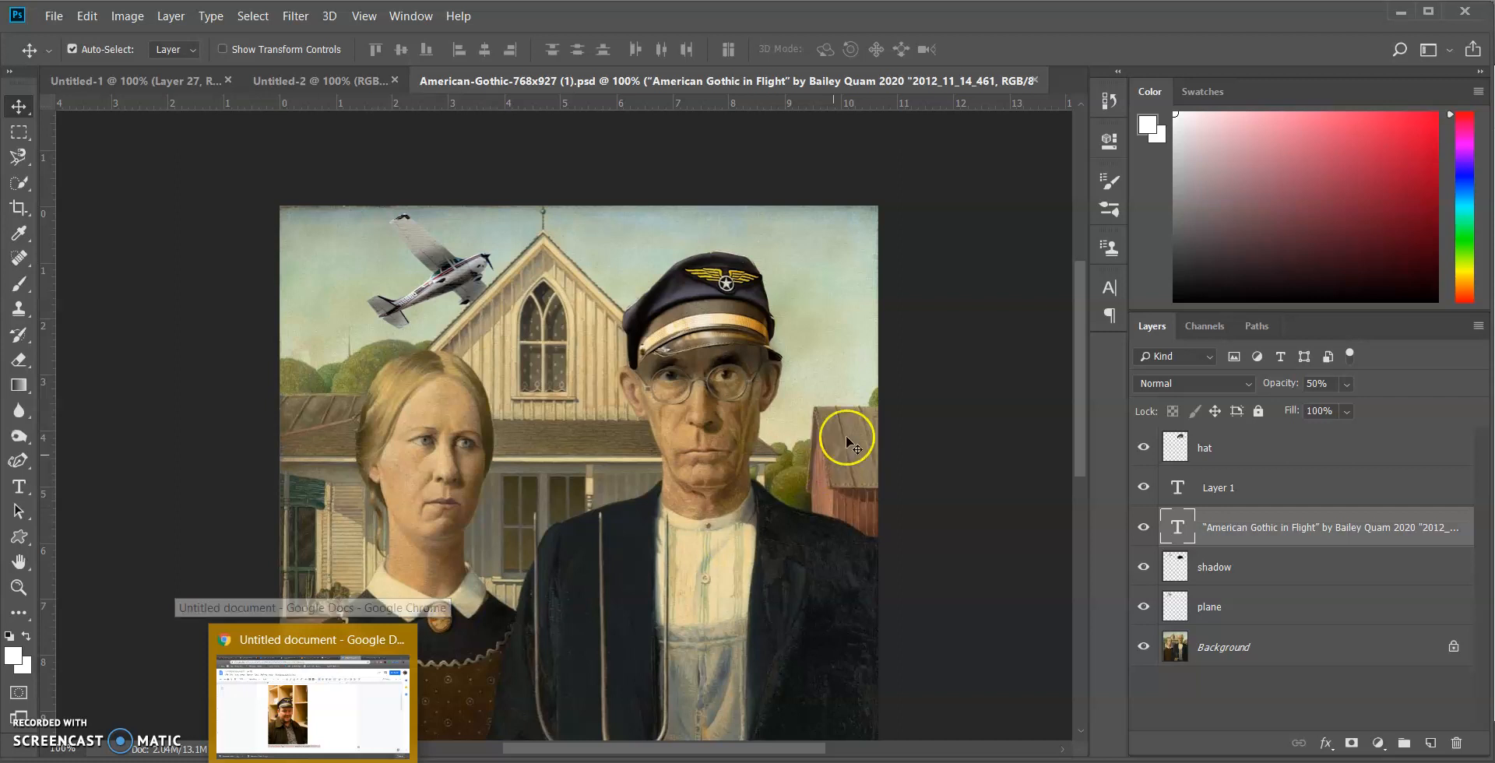
drag(1087, 279, 1061, 325)
click(319, 762)
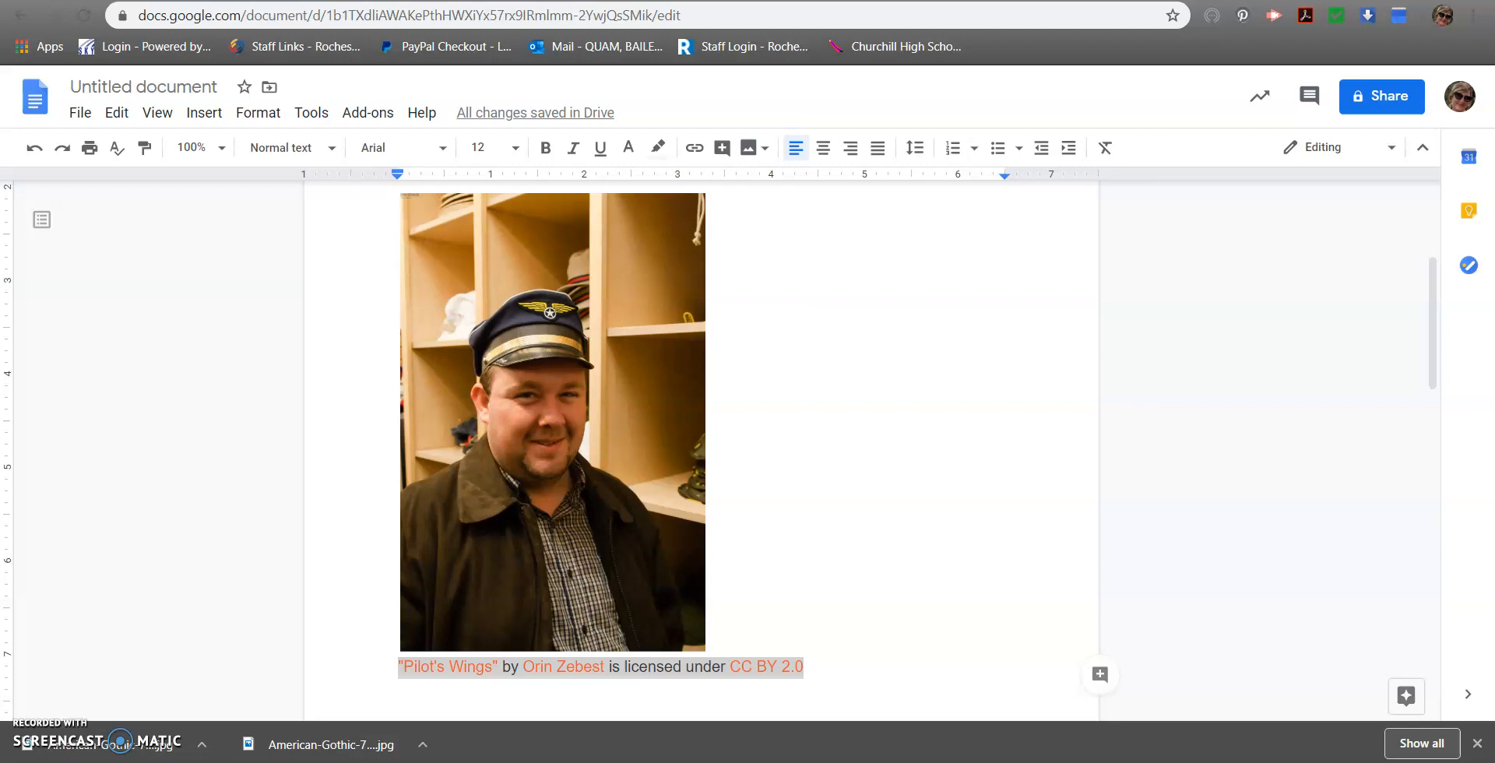
click(856, 2)
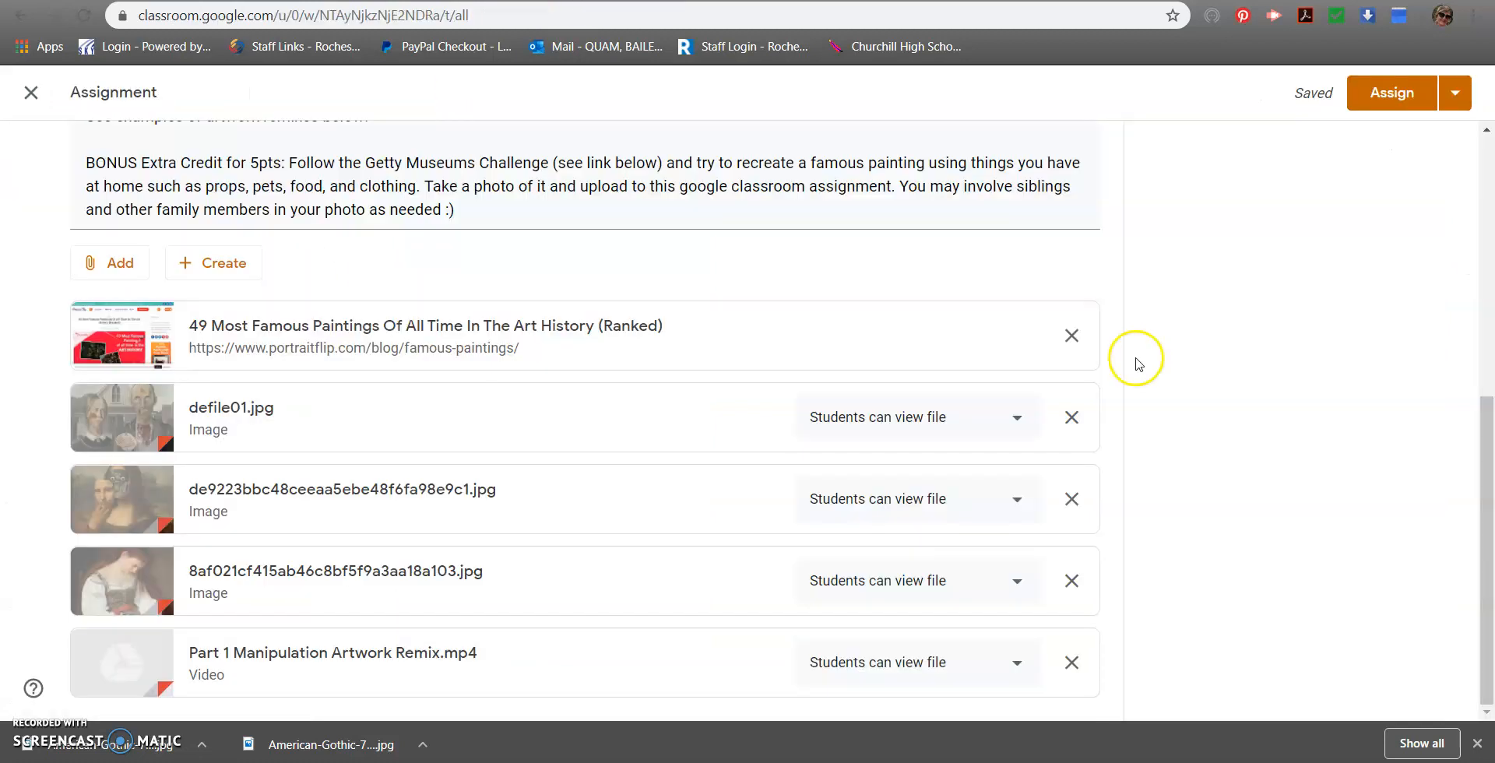
scroll(1138, 364, up, 7)
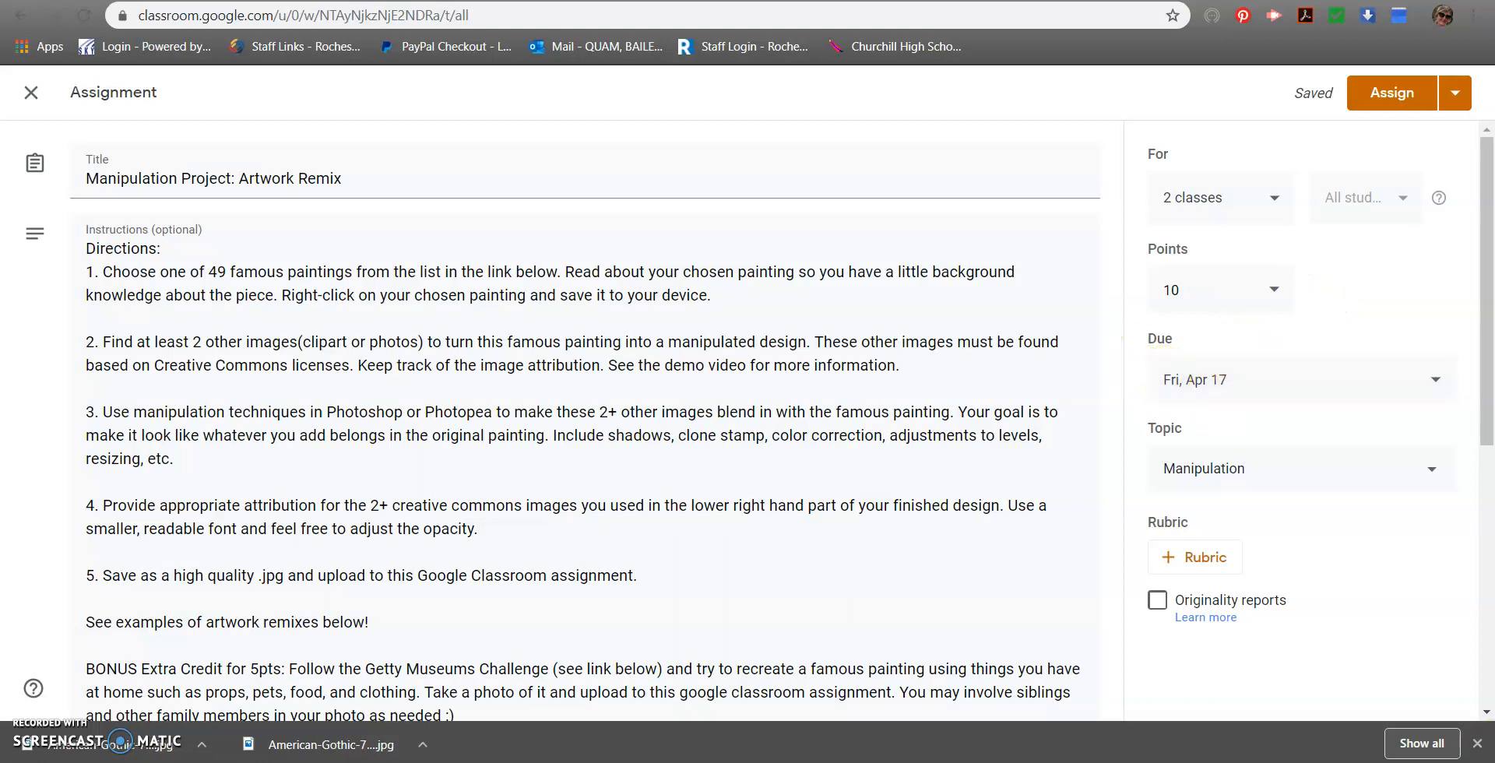
Check the assignment's April 17 due date on the system calendar and review the bonus instructions and attachments
click(1411, 761)
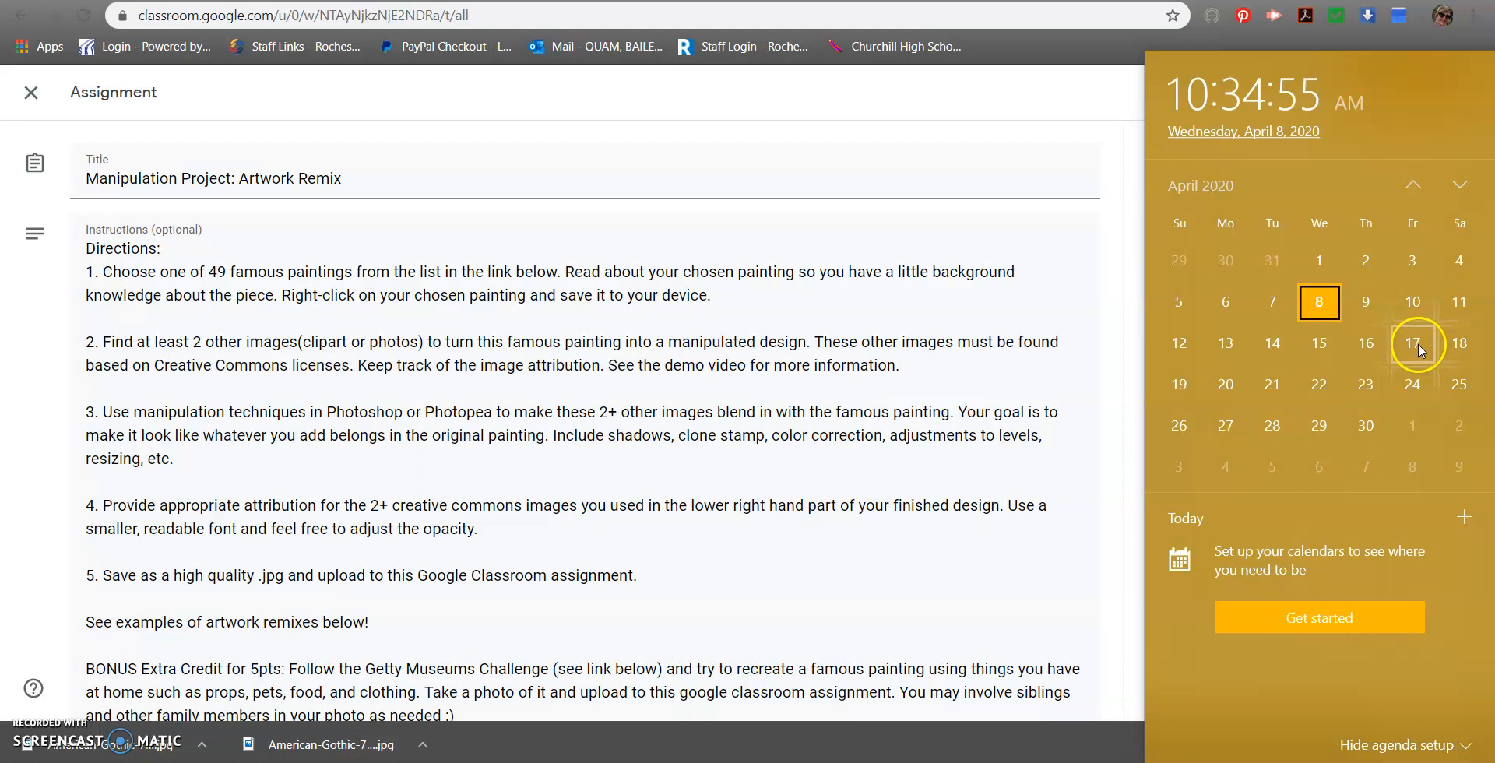
click(740, 418)
scroll(764, 496, down, 4)
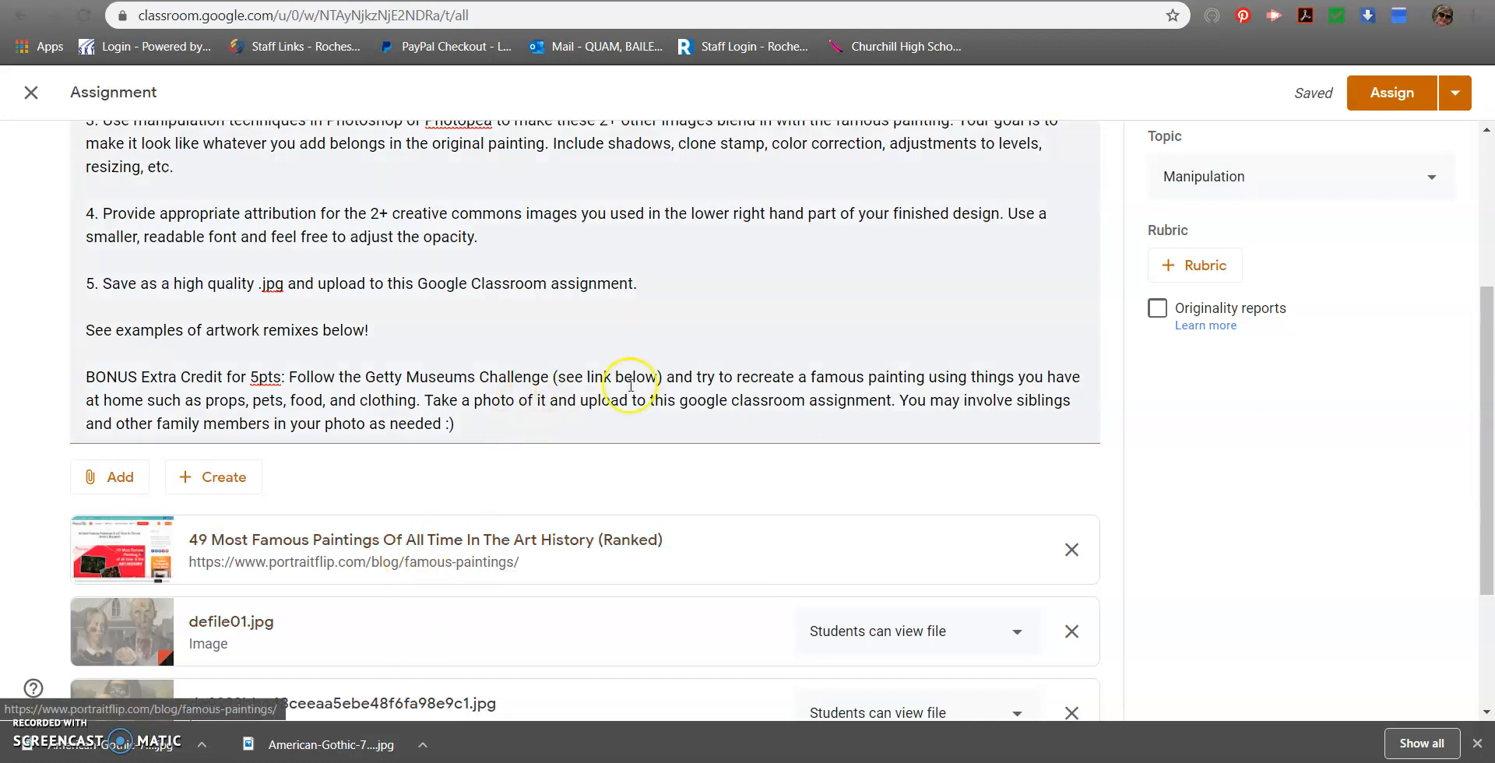
scroll(631, 385, down, 3)
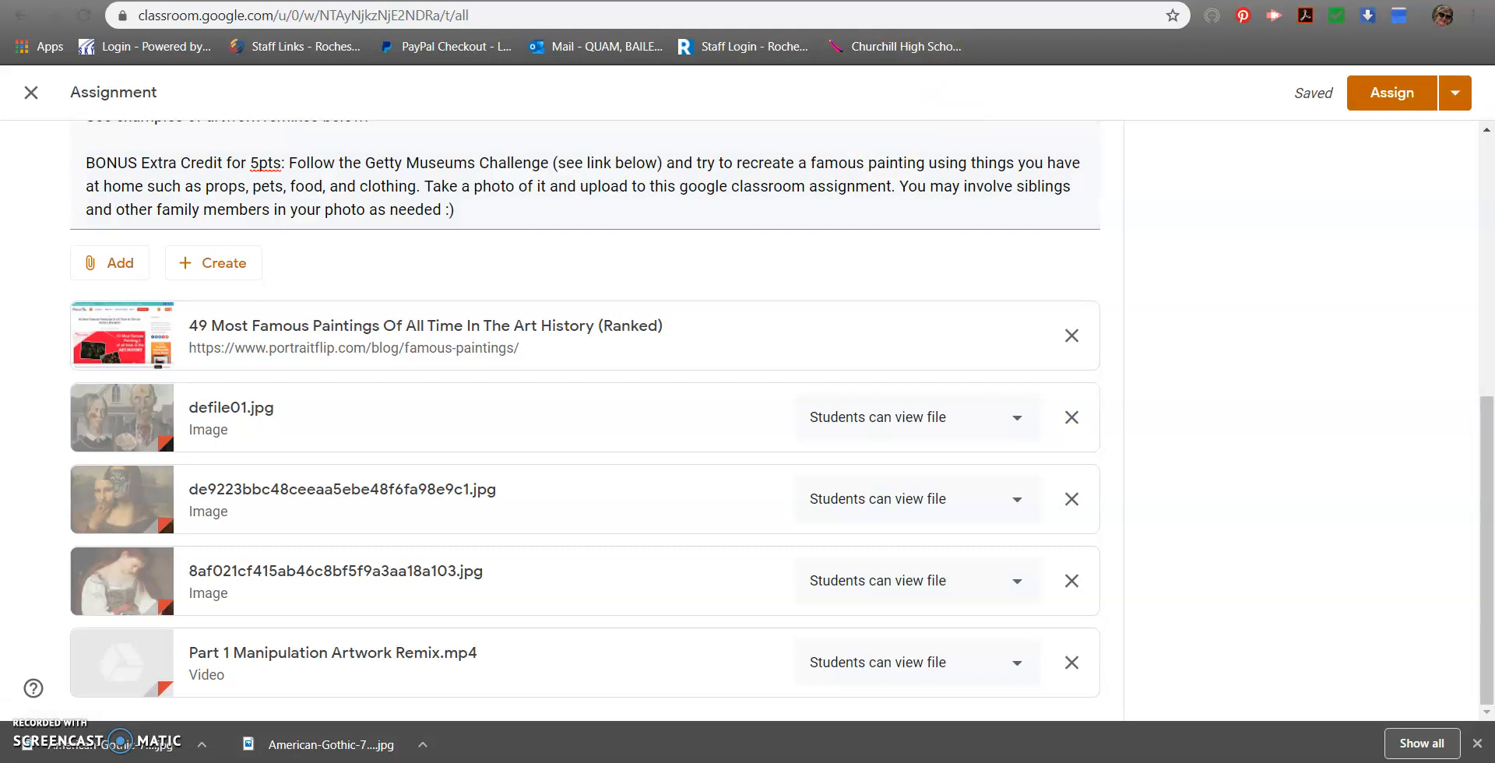
Search the web for "getty museum challenge" in a new browser tab
key(ctrl+t)
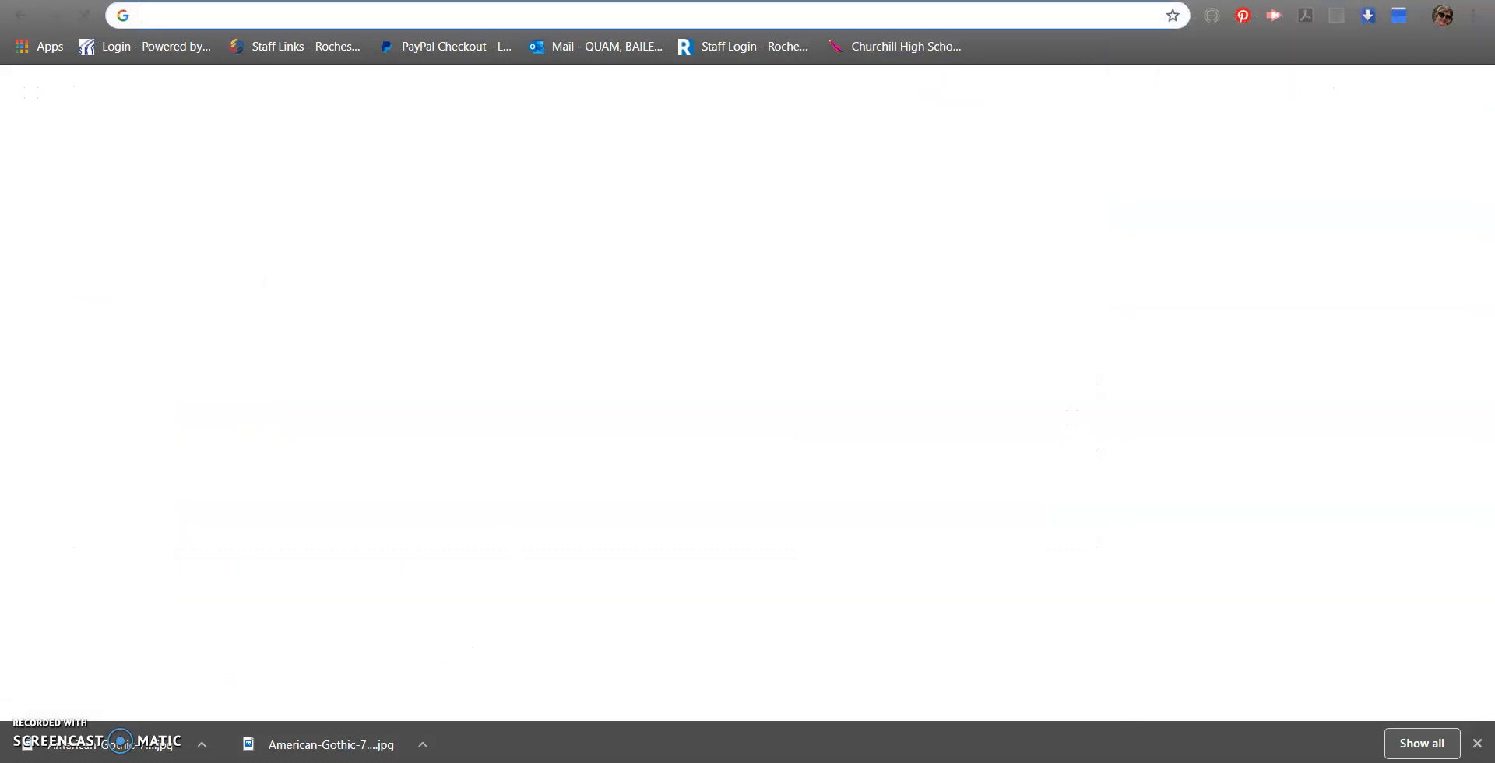
text(getty museu)
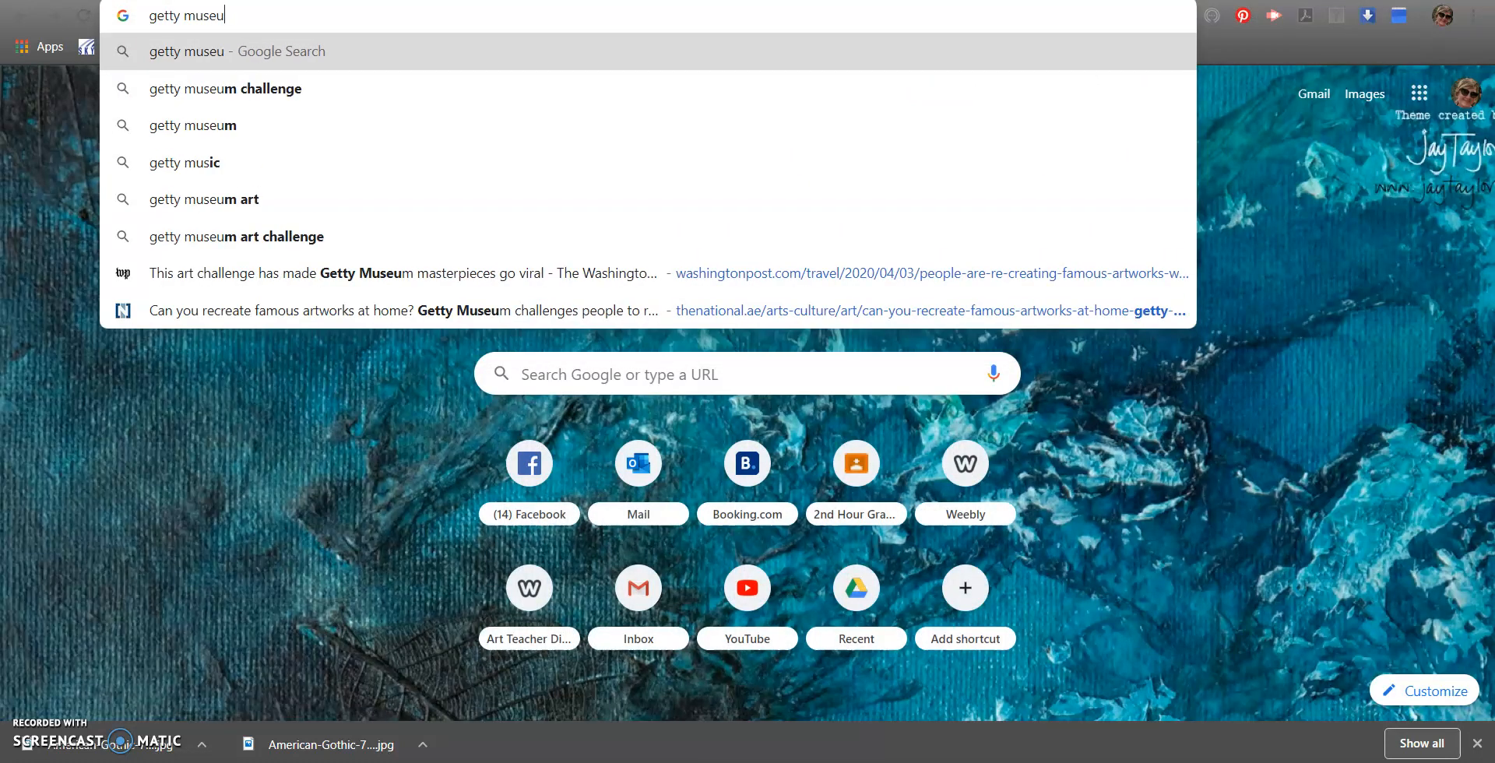
text(m challenge)
key(Return)
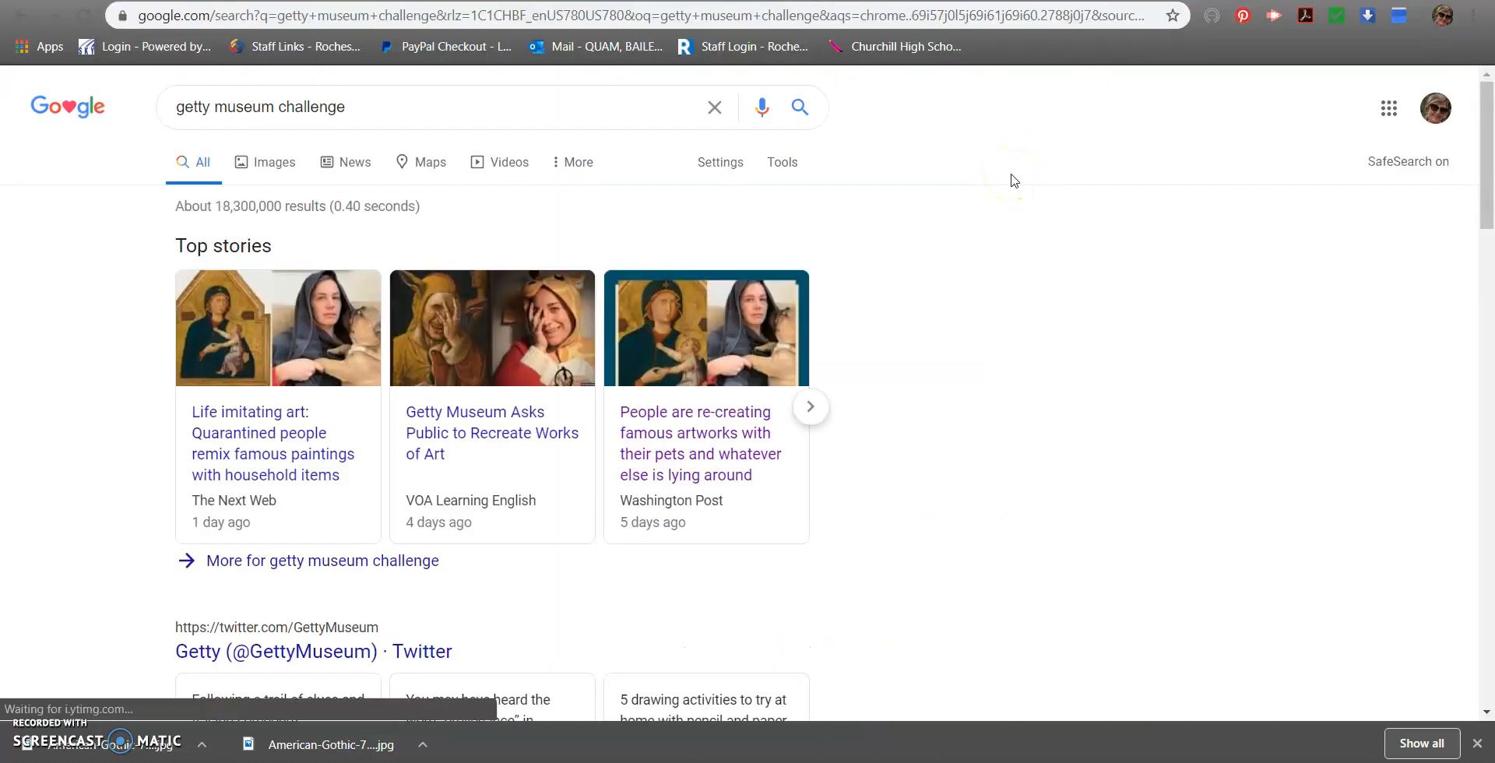
Look over the Washington Post article on the Getty Museum art challenge and return to the search results
scroll(933, 378, down, 10)
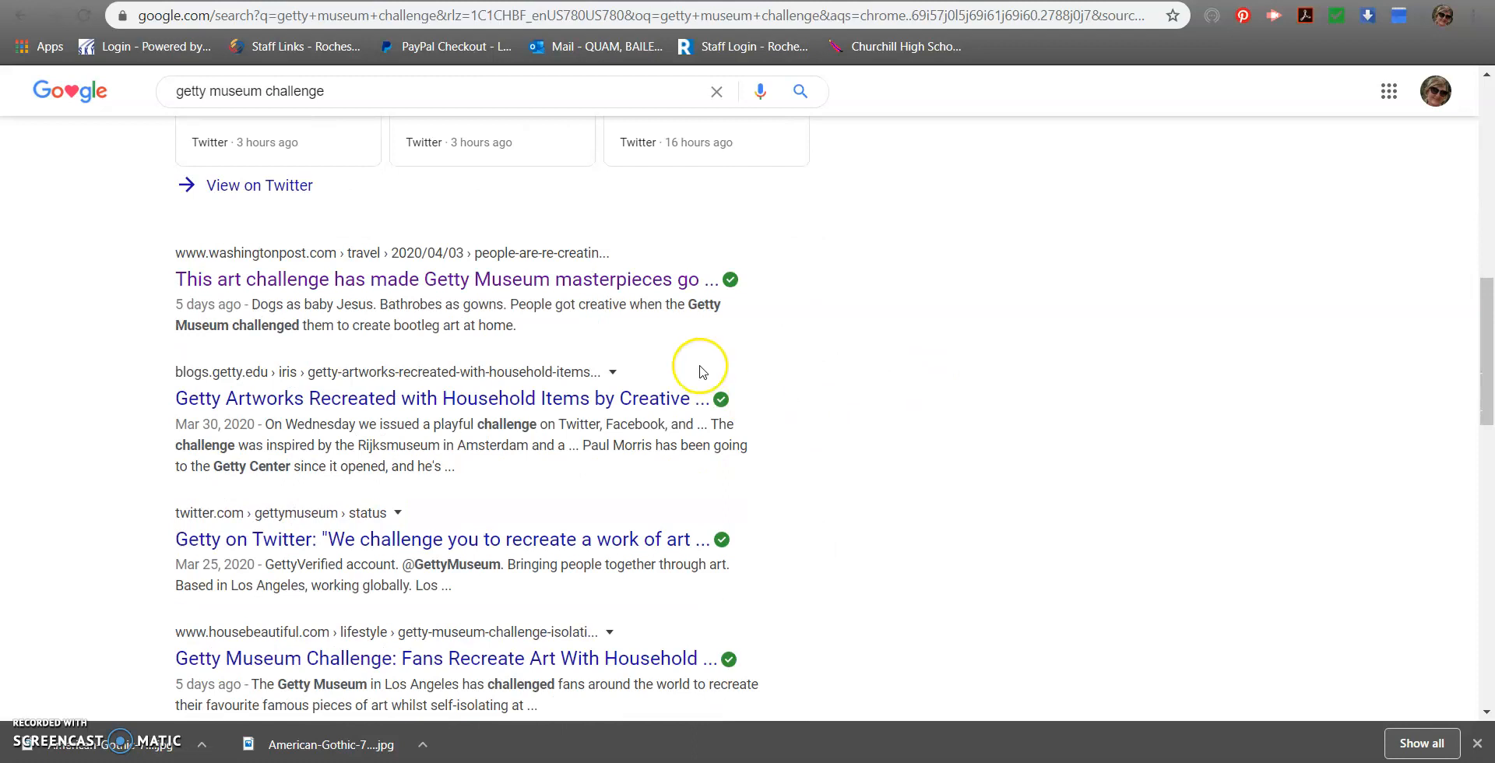
click(608, 296)
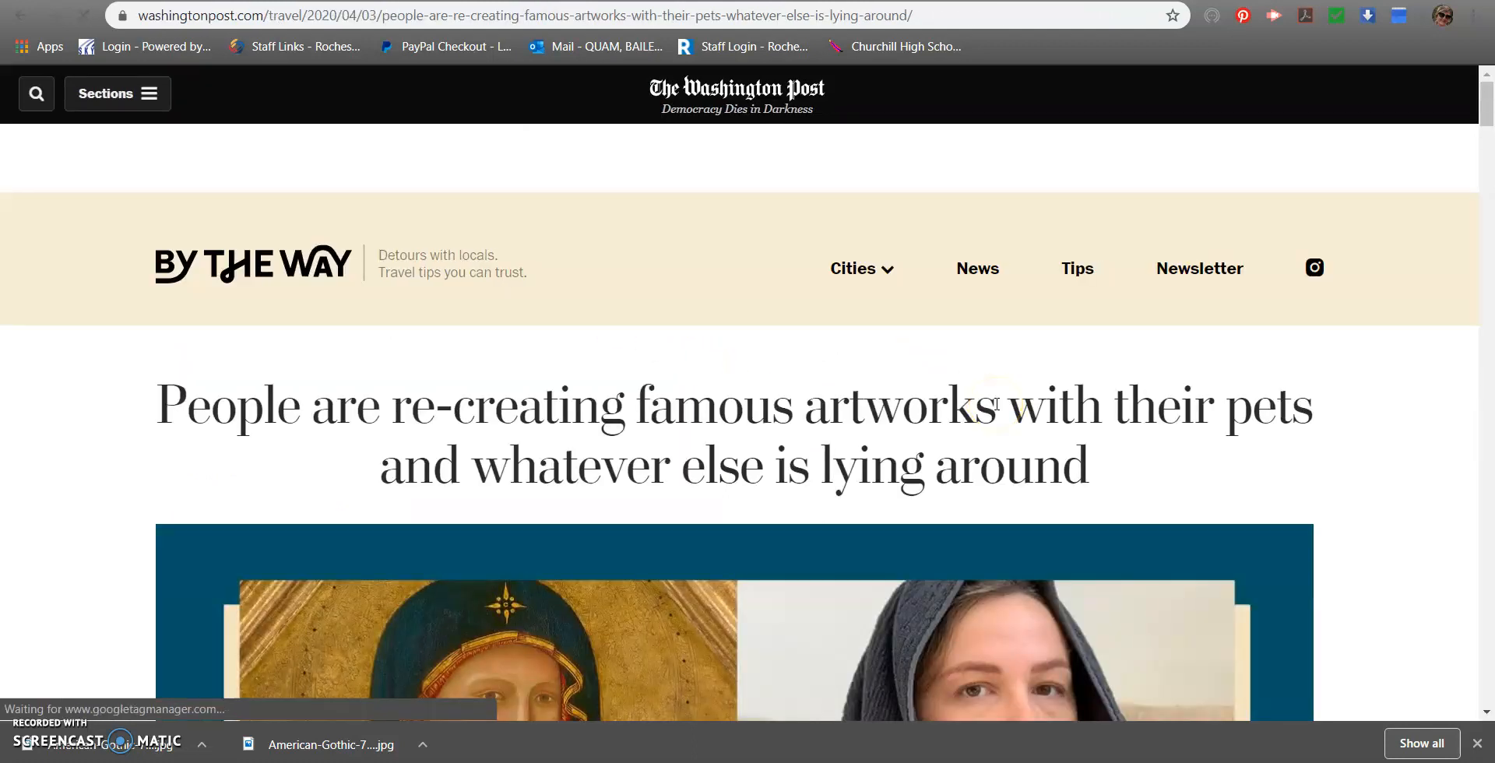
scroll(996, 403, down, 4)
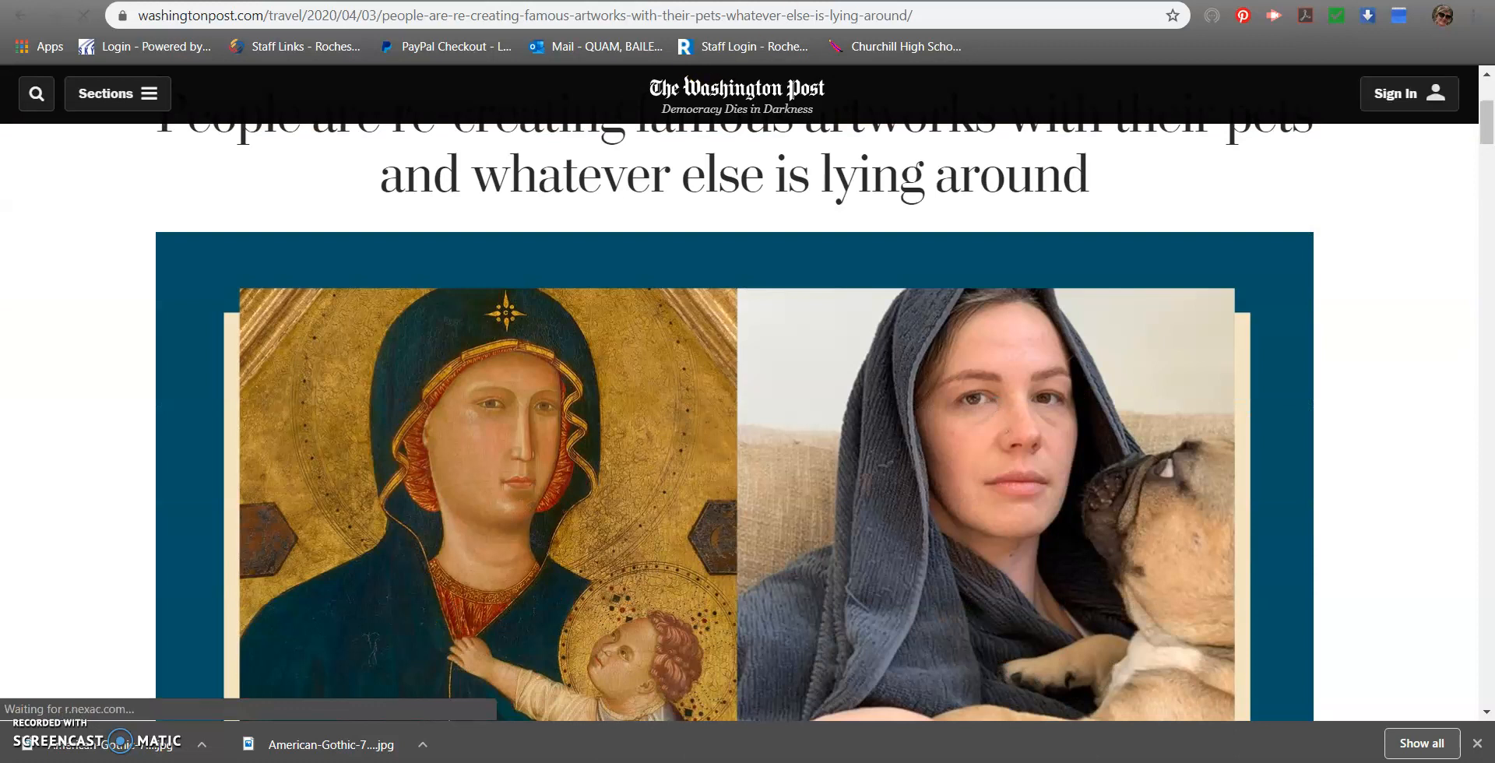
key(alt+Left)
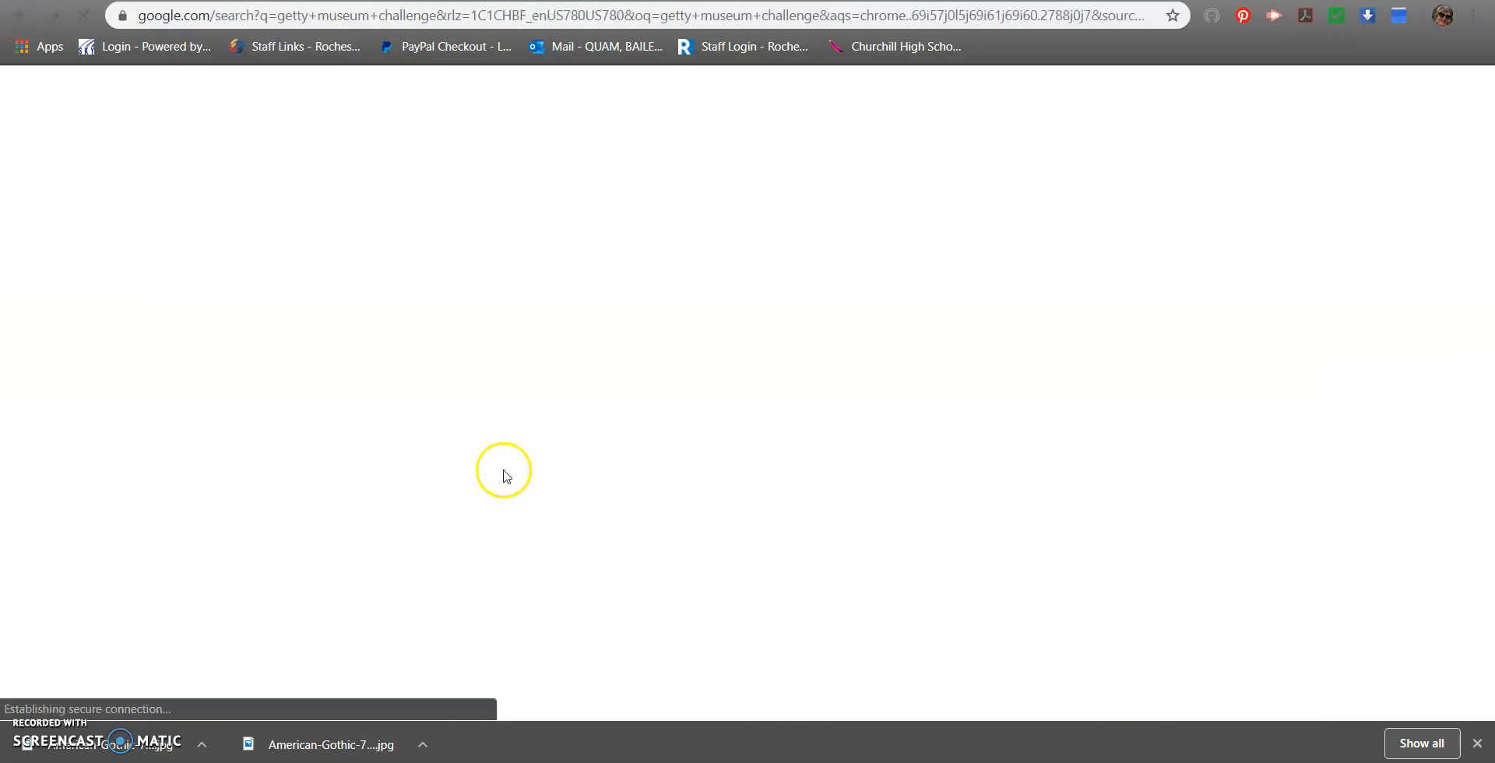
scroll(604, 444, up, 10)
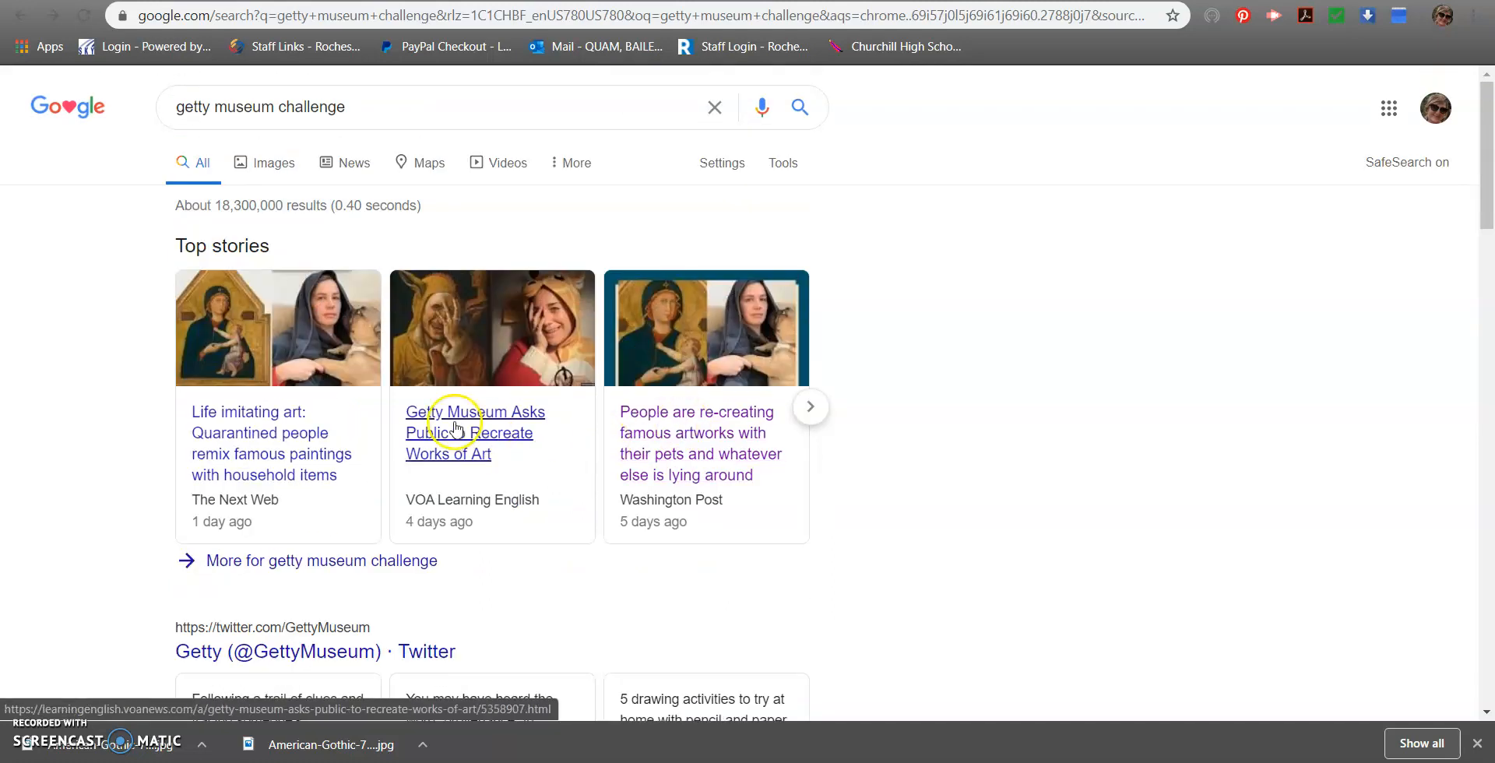
Open The Next Web story "Life imitating art" and find the embedded Getty tweet with the challenge rules
click(271, 443)
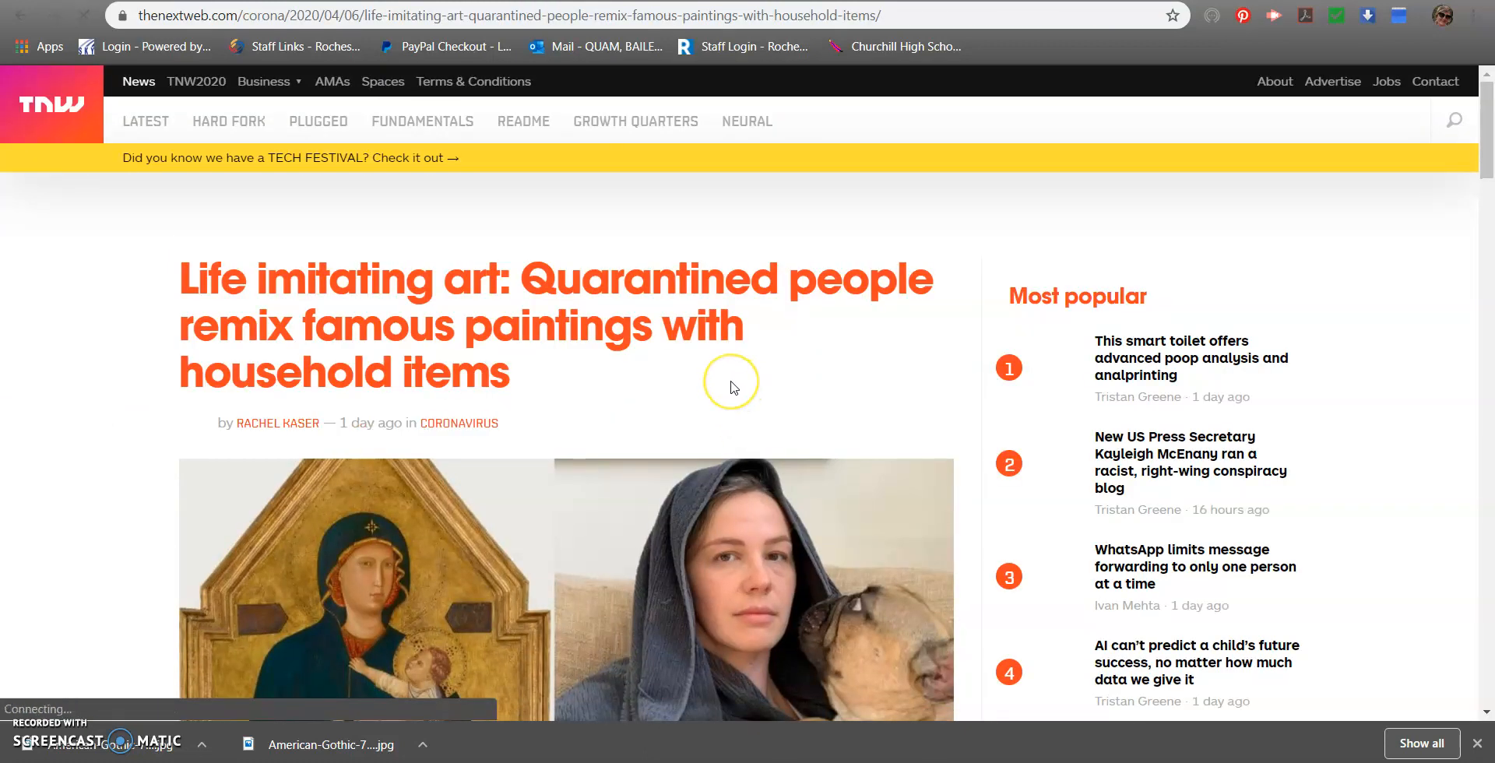
scroll(731, 387, down, 3)
scroll(730, 387, up, 3)
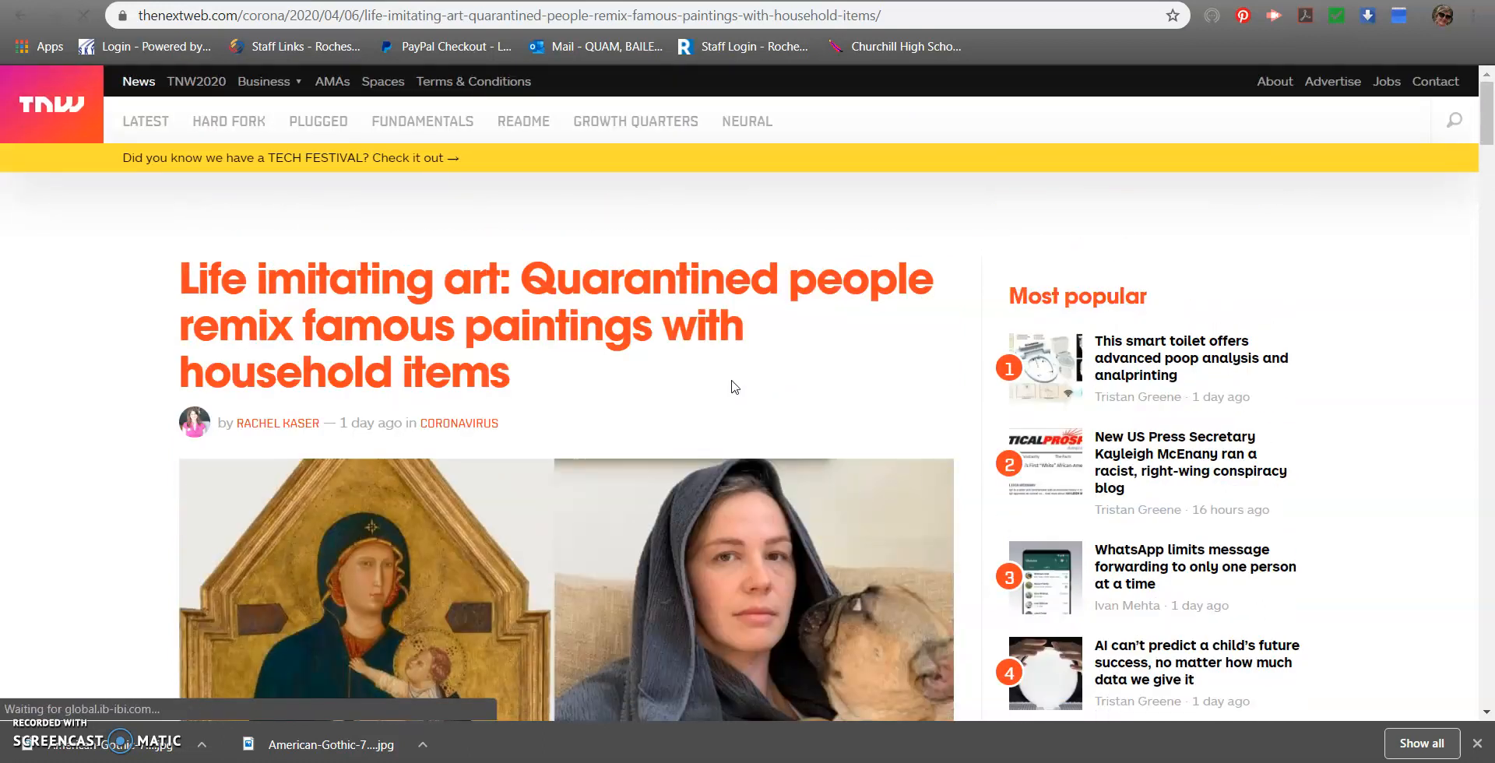
scroll(731, 387, down, 3)
scroll(730, 387, down, 2)
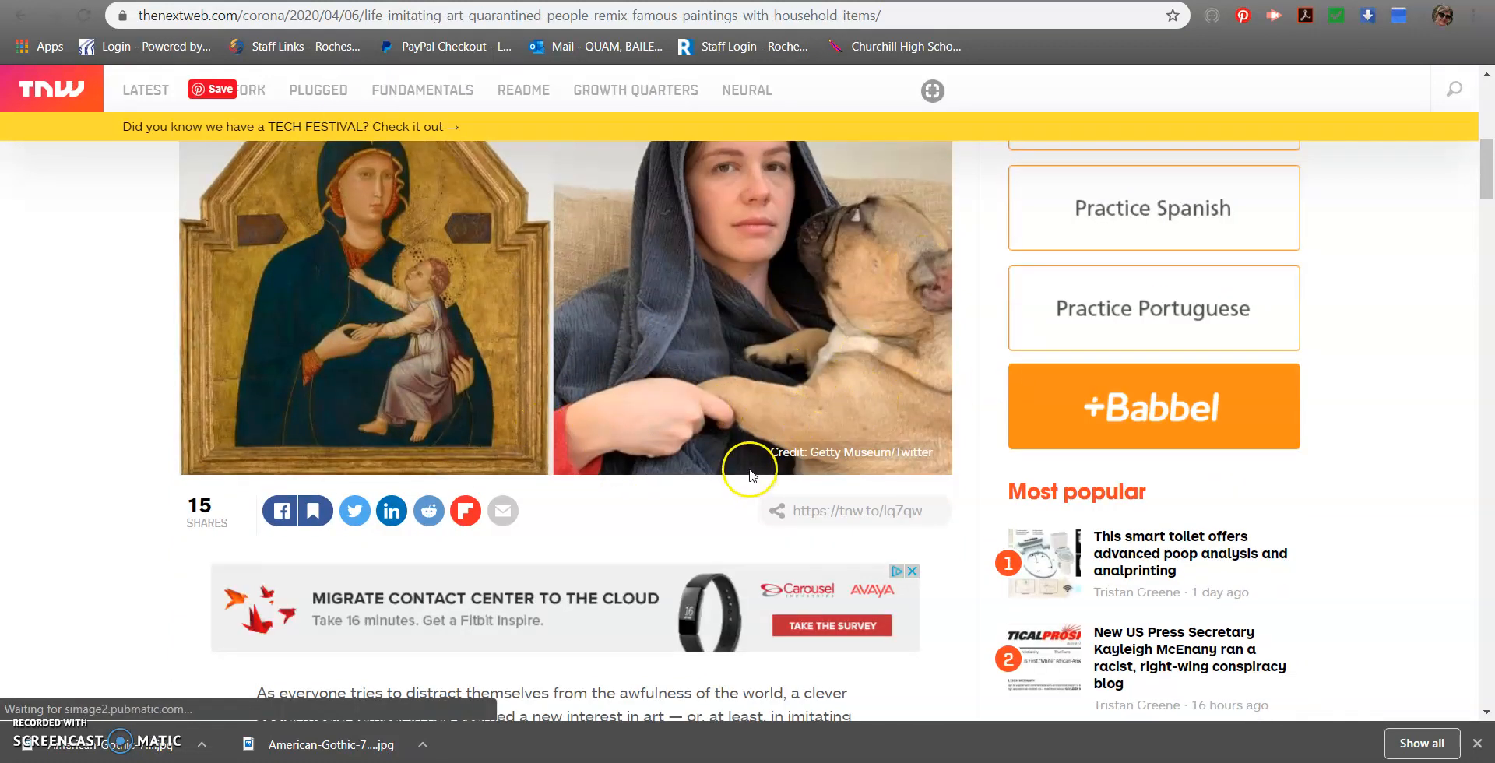
scroll(750, 469, down, 8)
scroll(749, 470, down, 7)
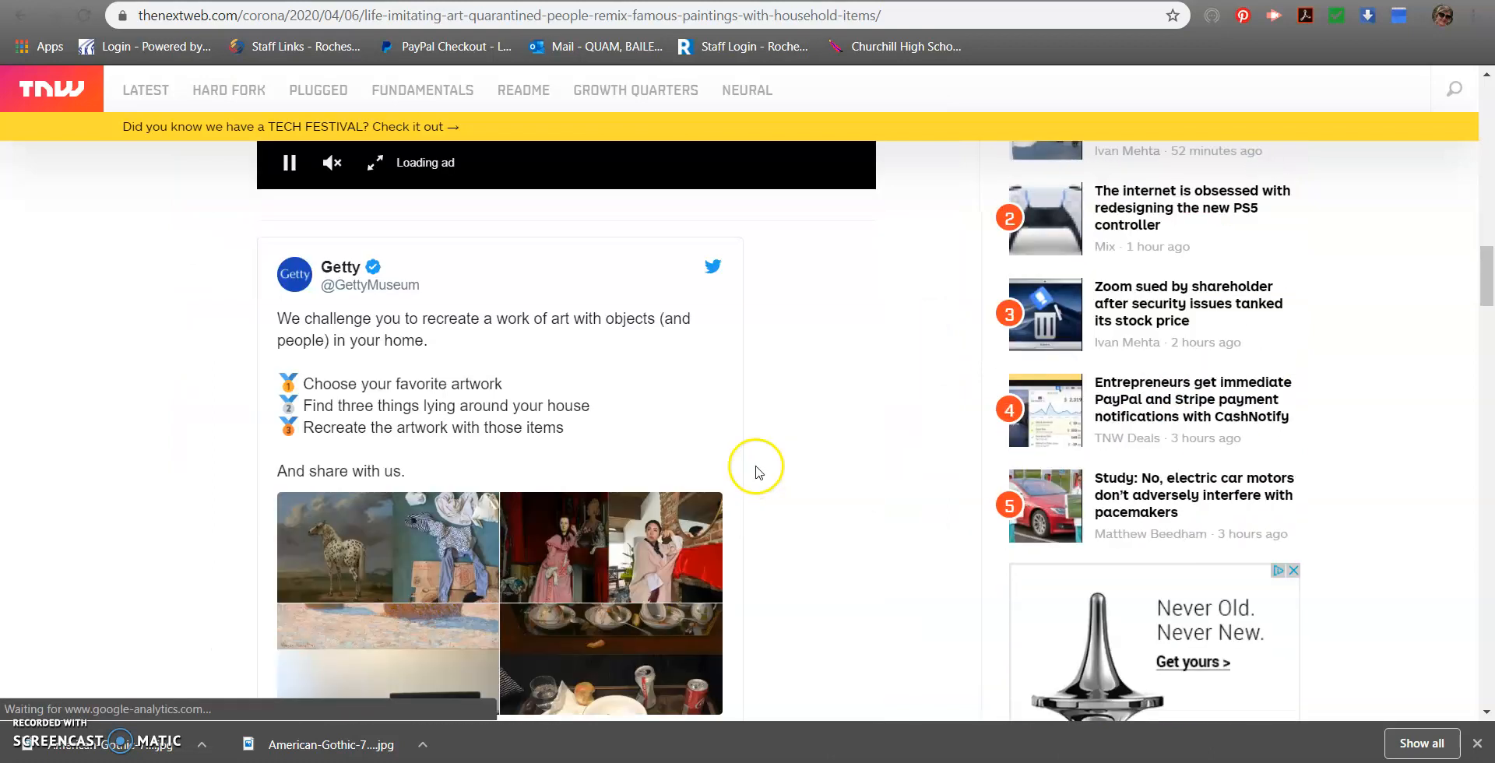
scroll(756, 472, down, 1)
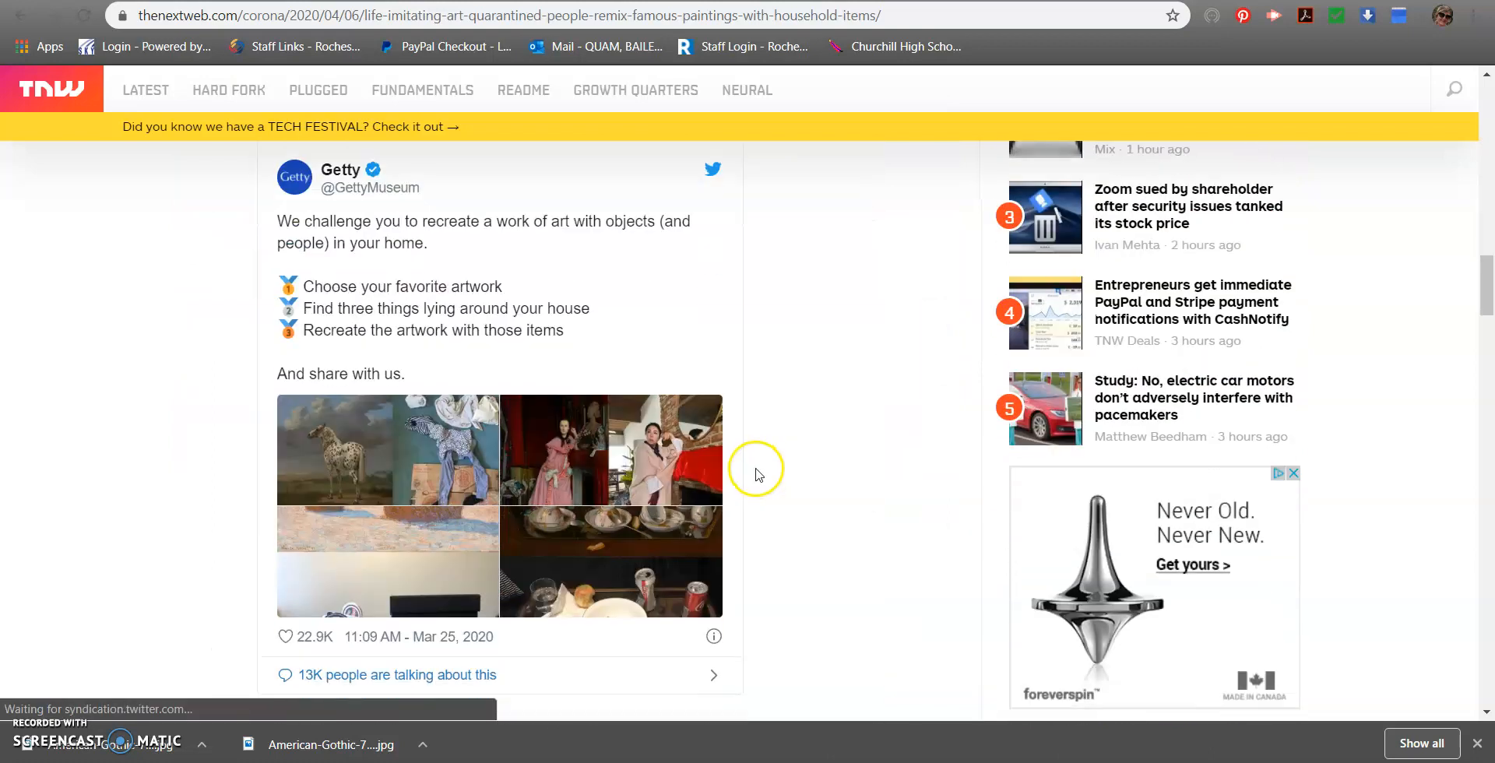
Open the Getty challenge tweet on Twitter and view its four artwork recreation photos one by one
click(679, 467)
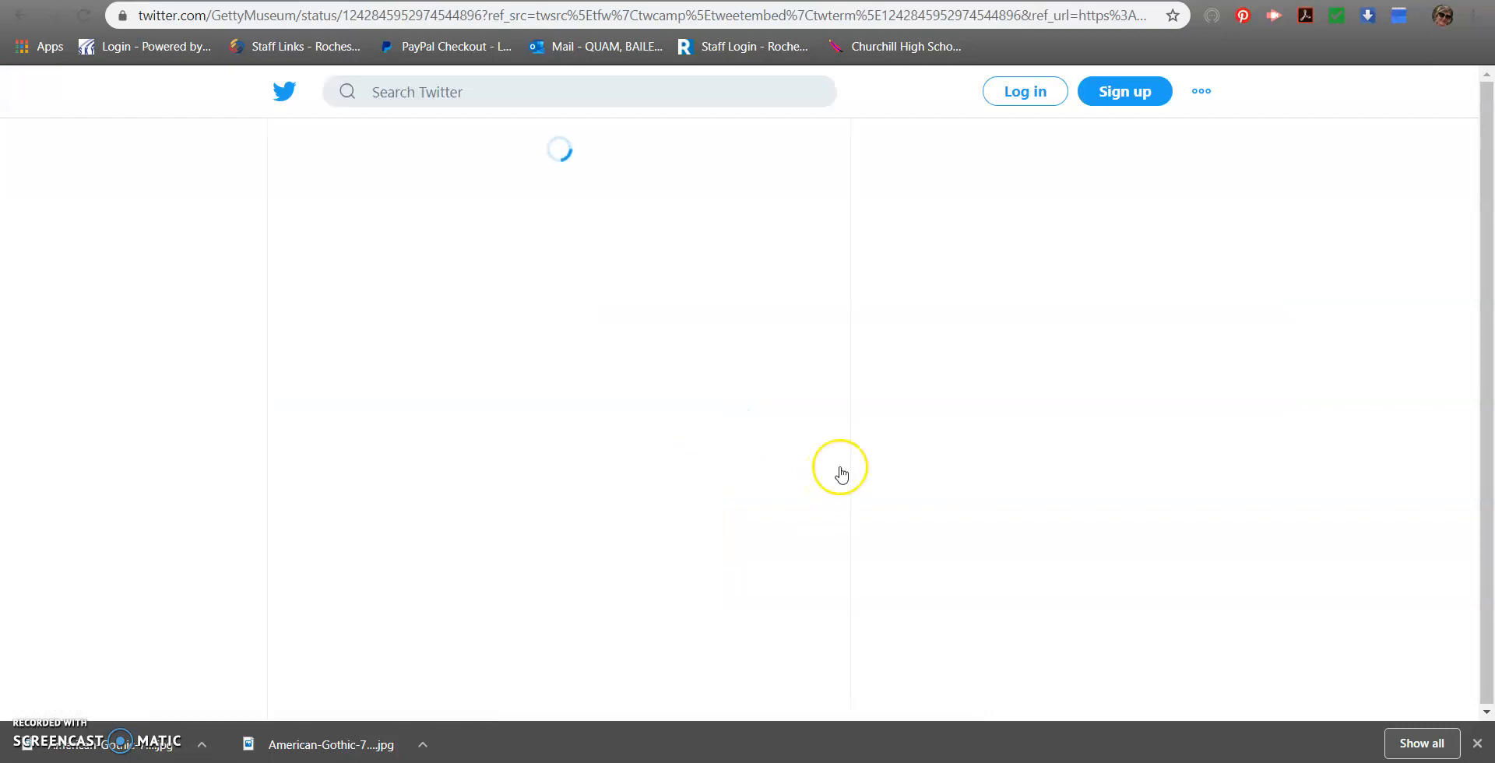
click(461, 411)
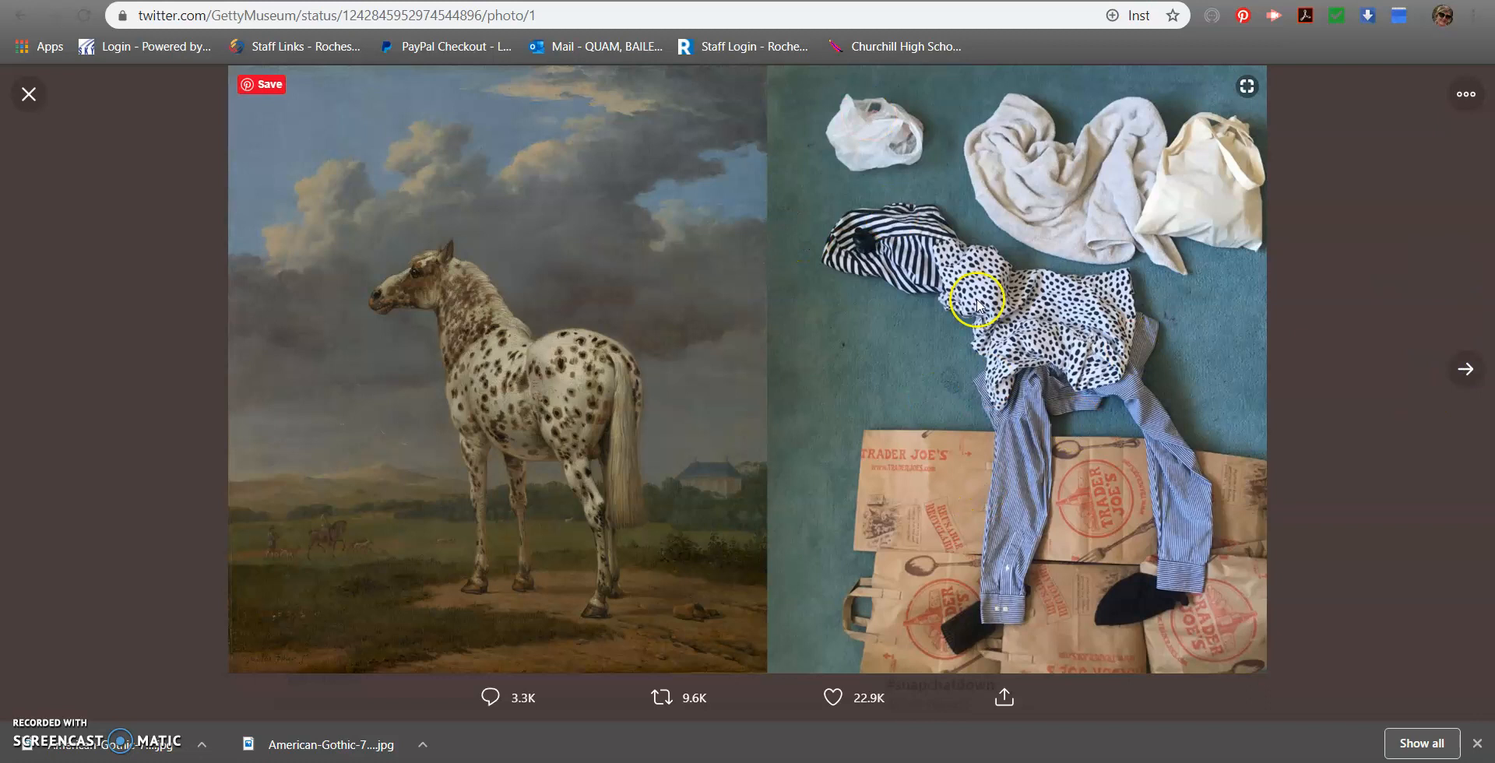
click(1467, 386)
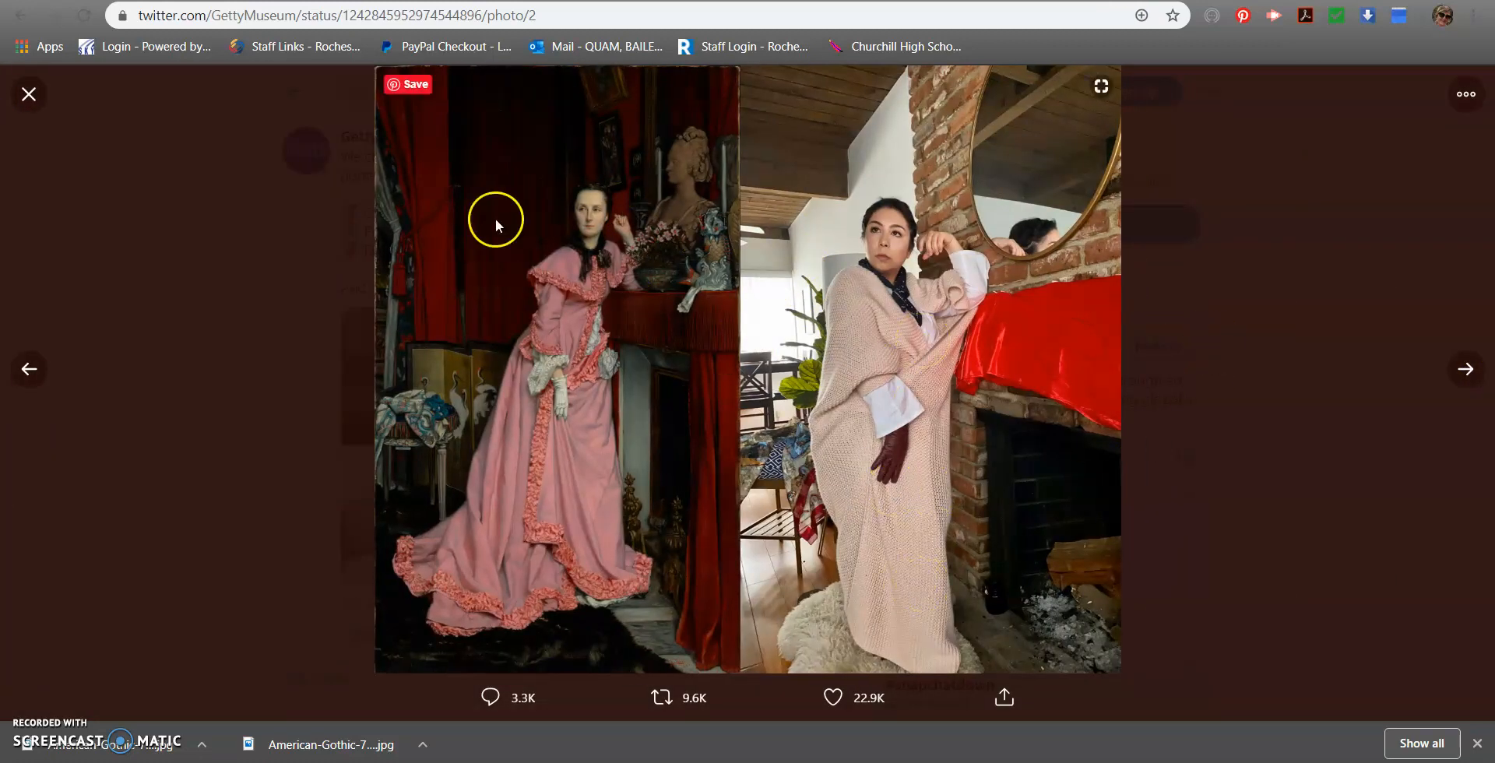
click(1466, 369)
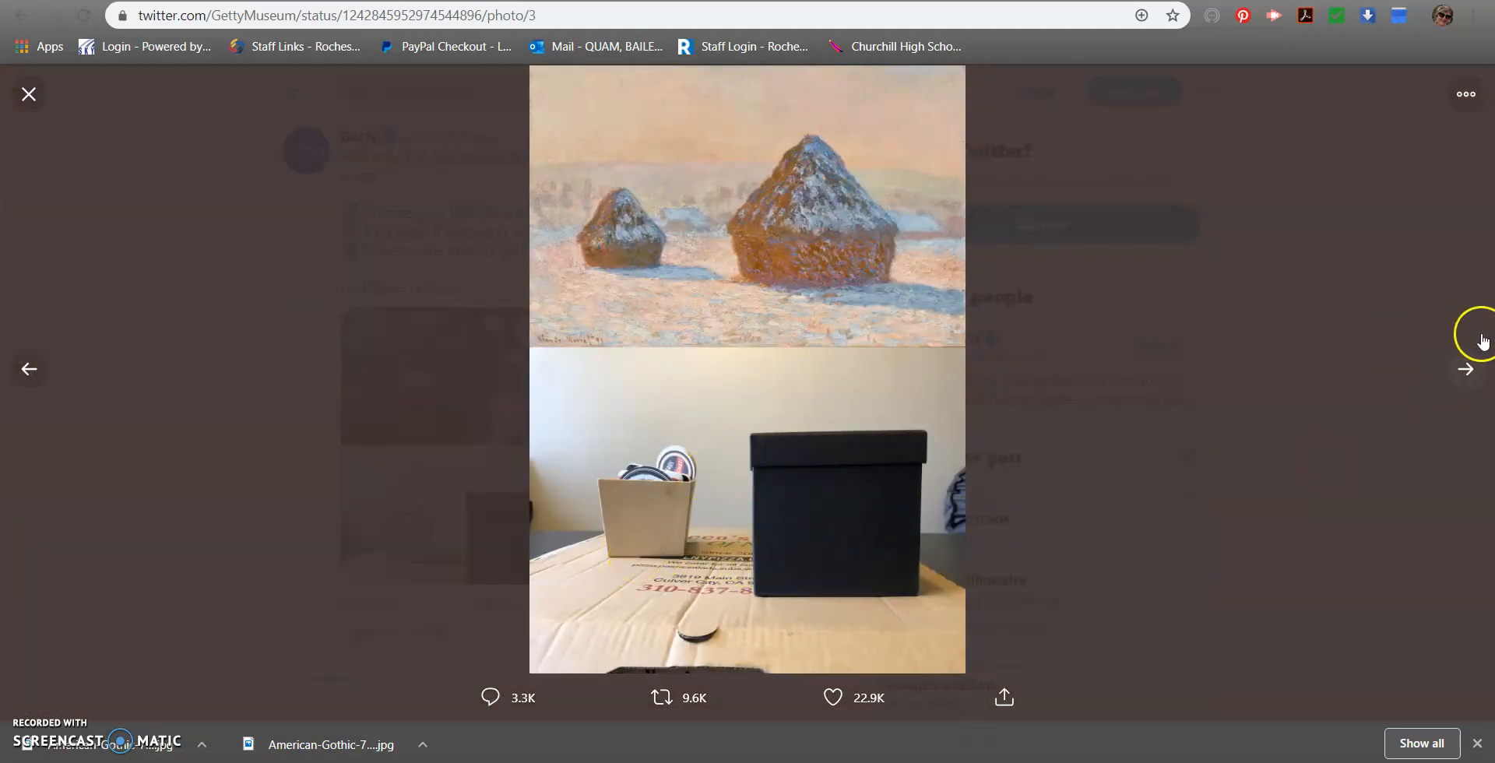
click(1469, 371)
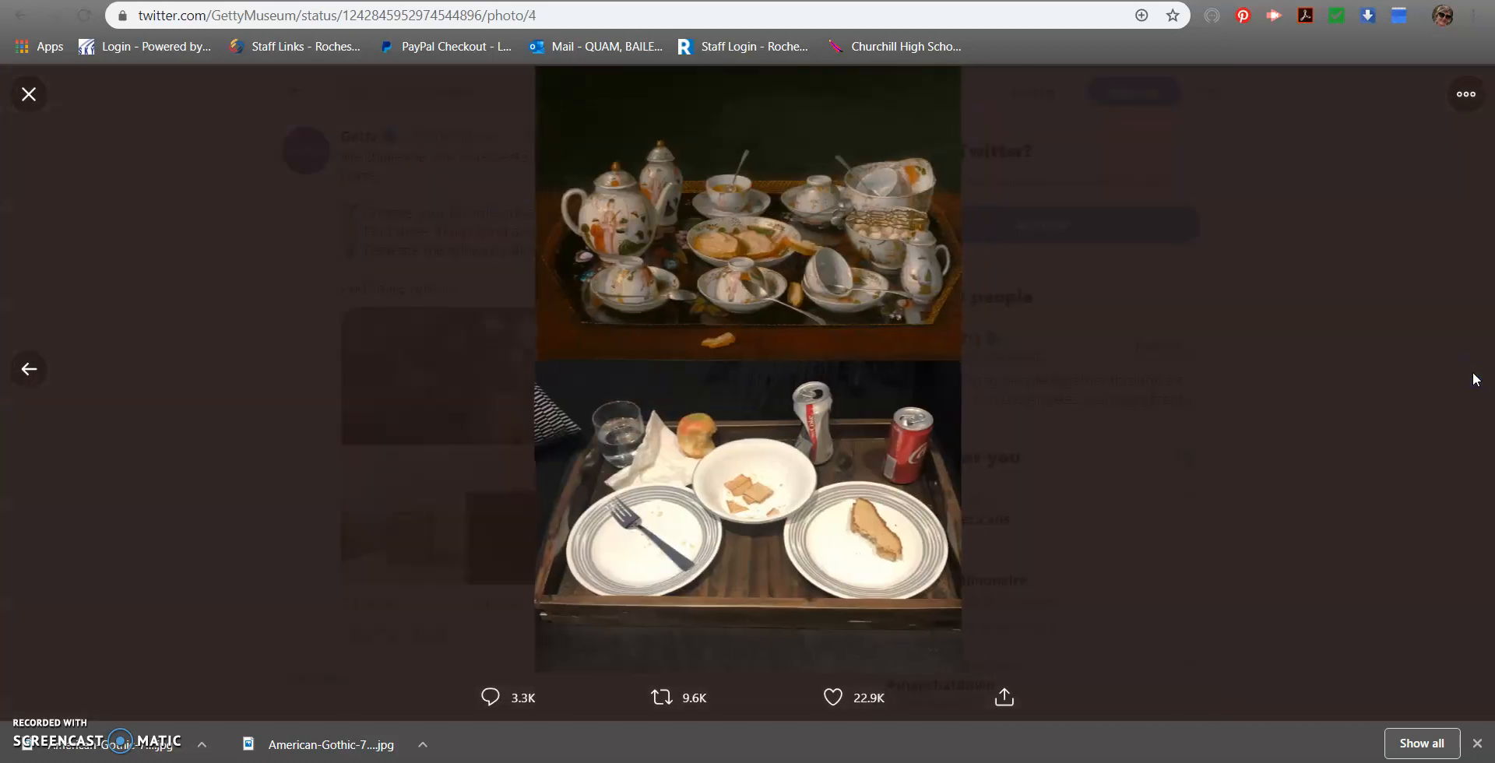
click(1336, 391)
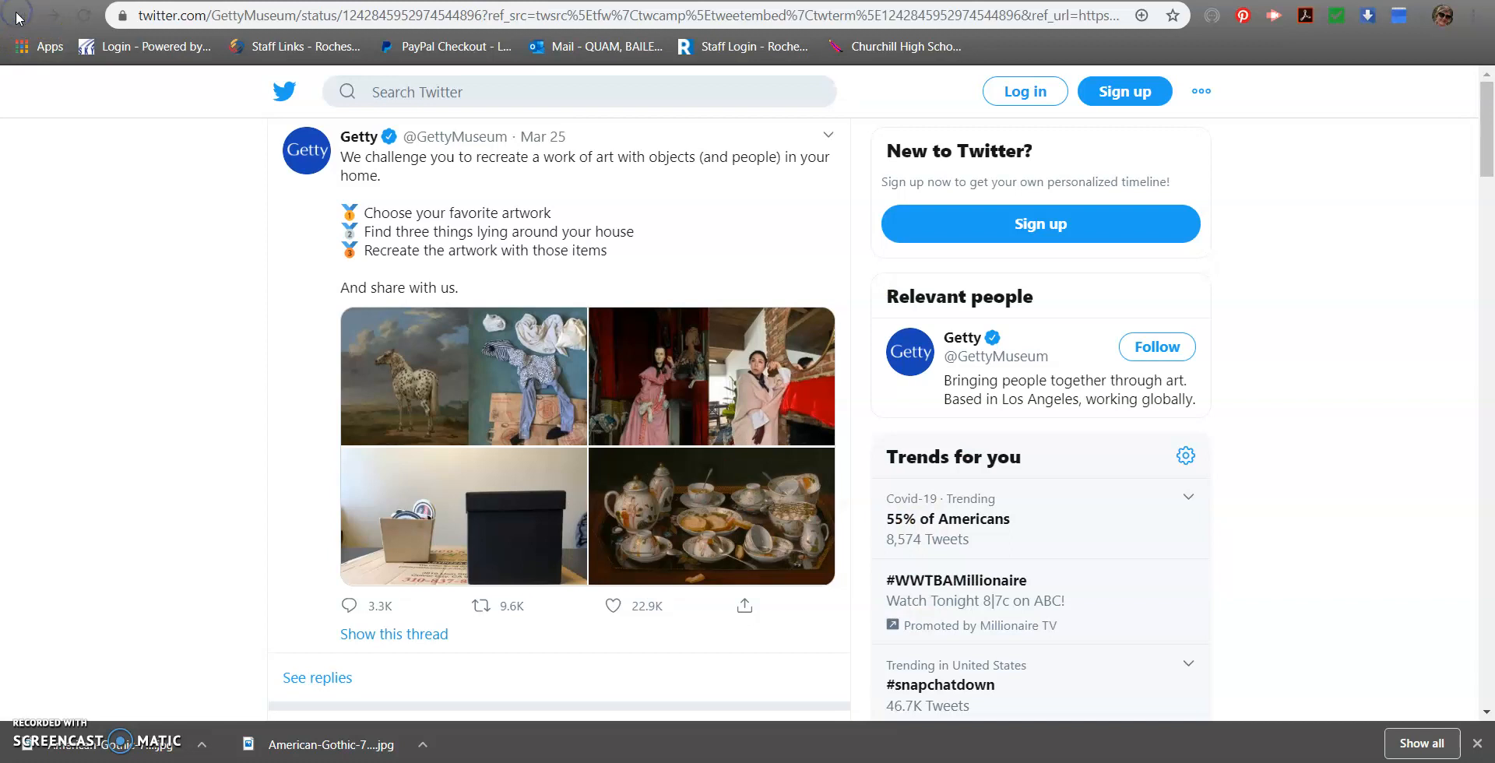
Leave the tweet and the article and switch back to the Google Classroom assignment
key(ctrl+w)
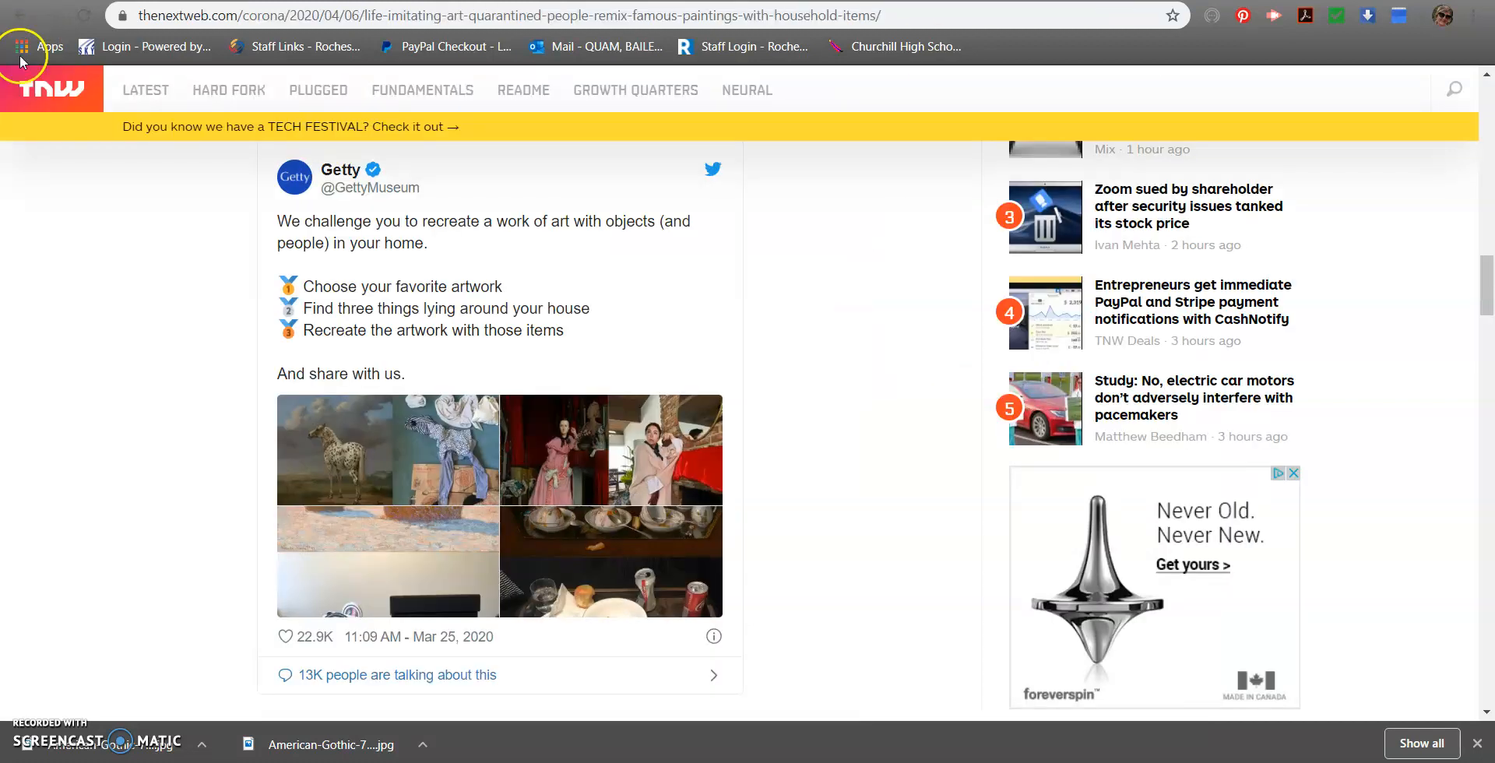
click(19, 15)
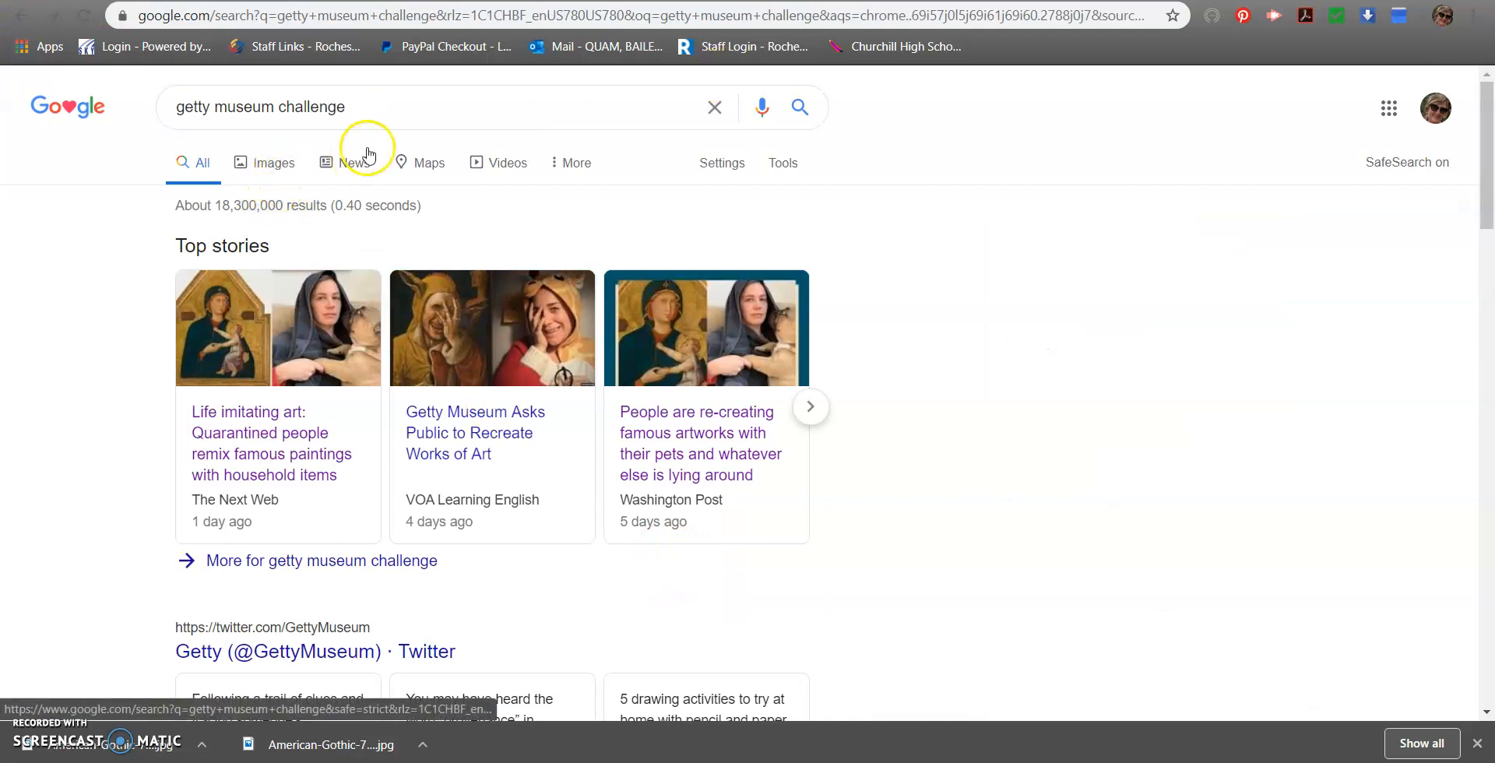
click(421, 0)
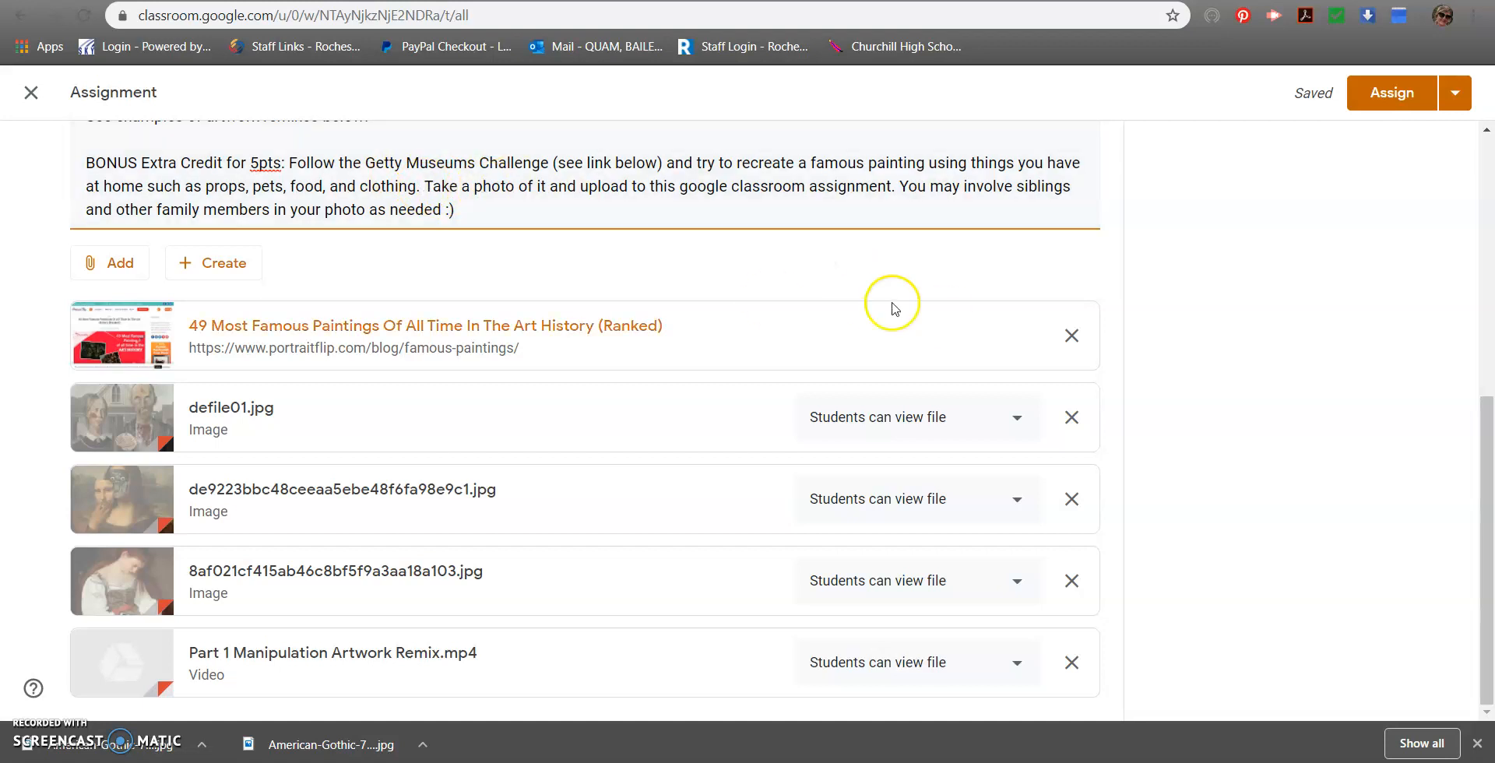
Review the Artwork Remix assignment's directions, due date, bonus task and attached files once more
scroll(780, 343, up, 6)
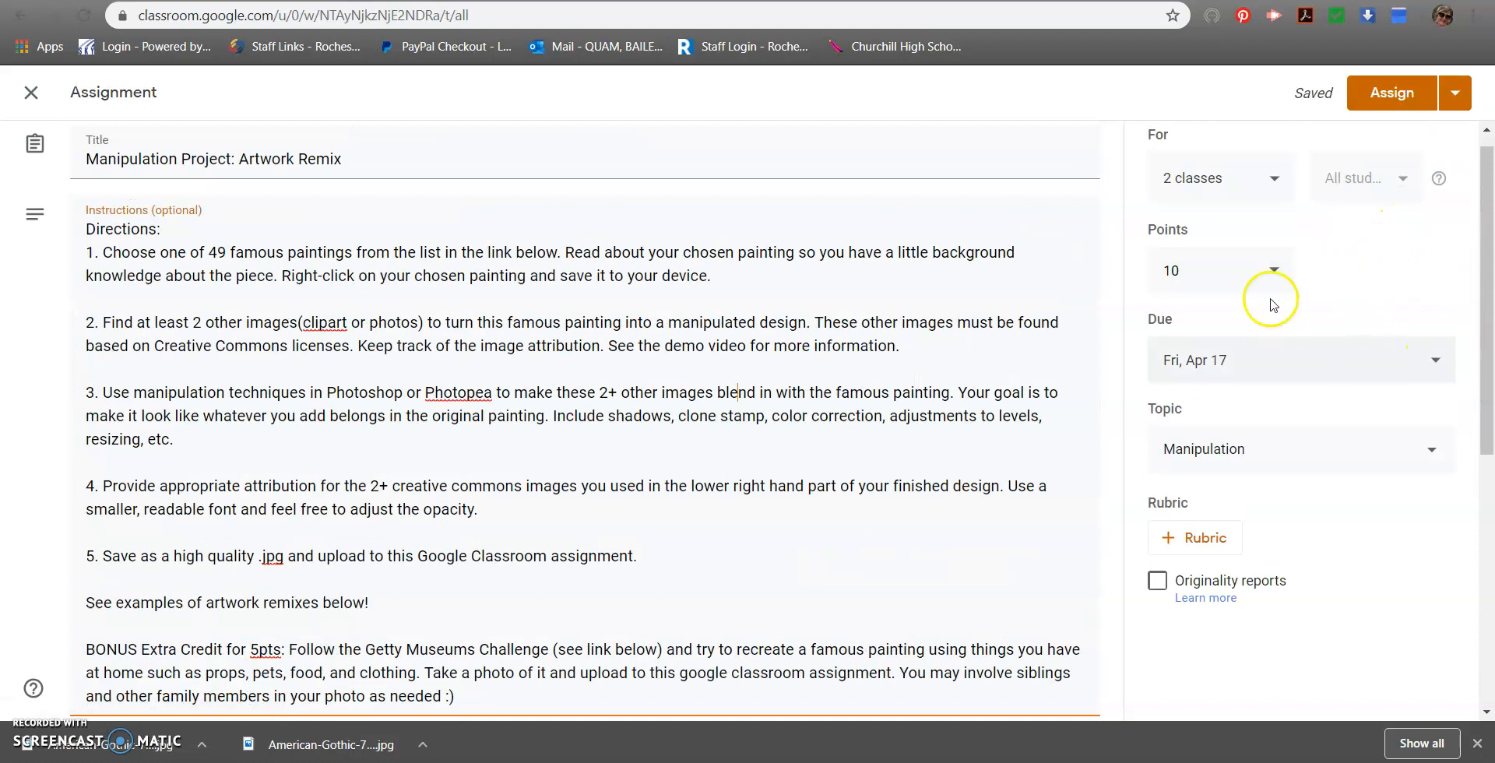
scroll(1161, 323, down, 4)
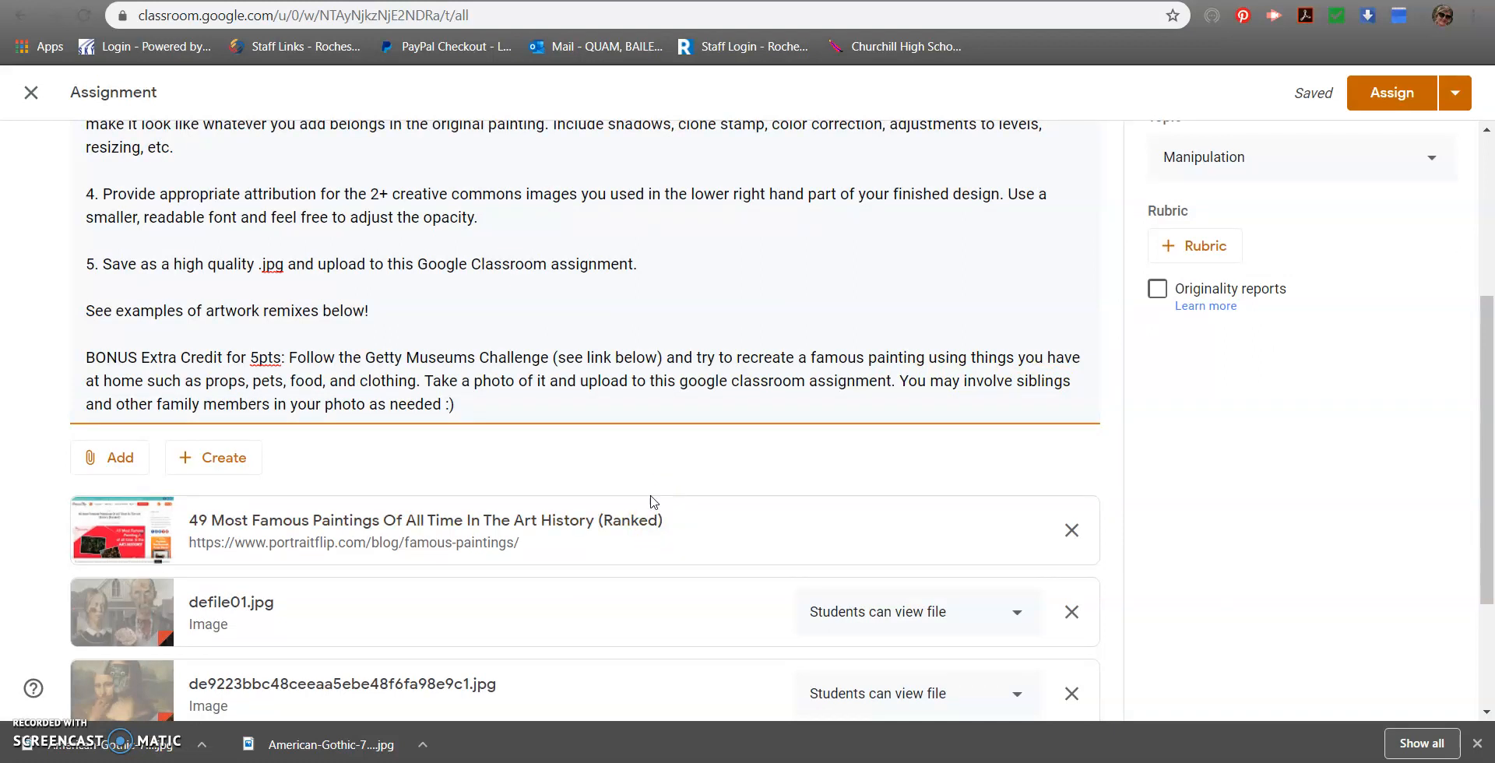
scroll(608, 421, up, 4)
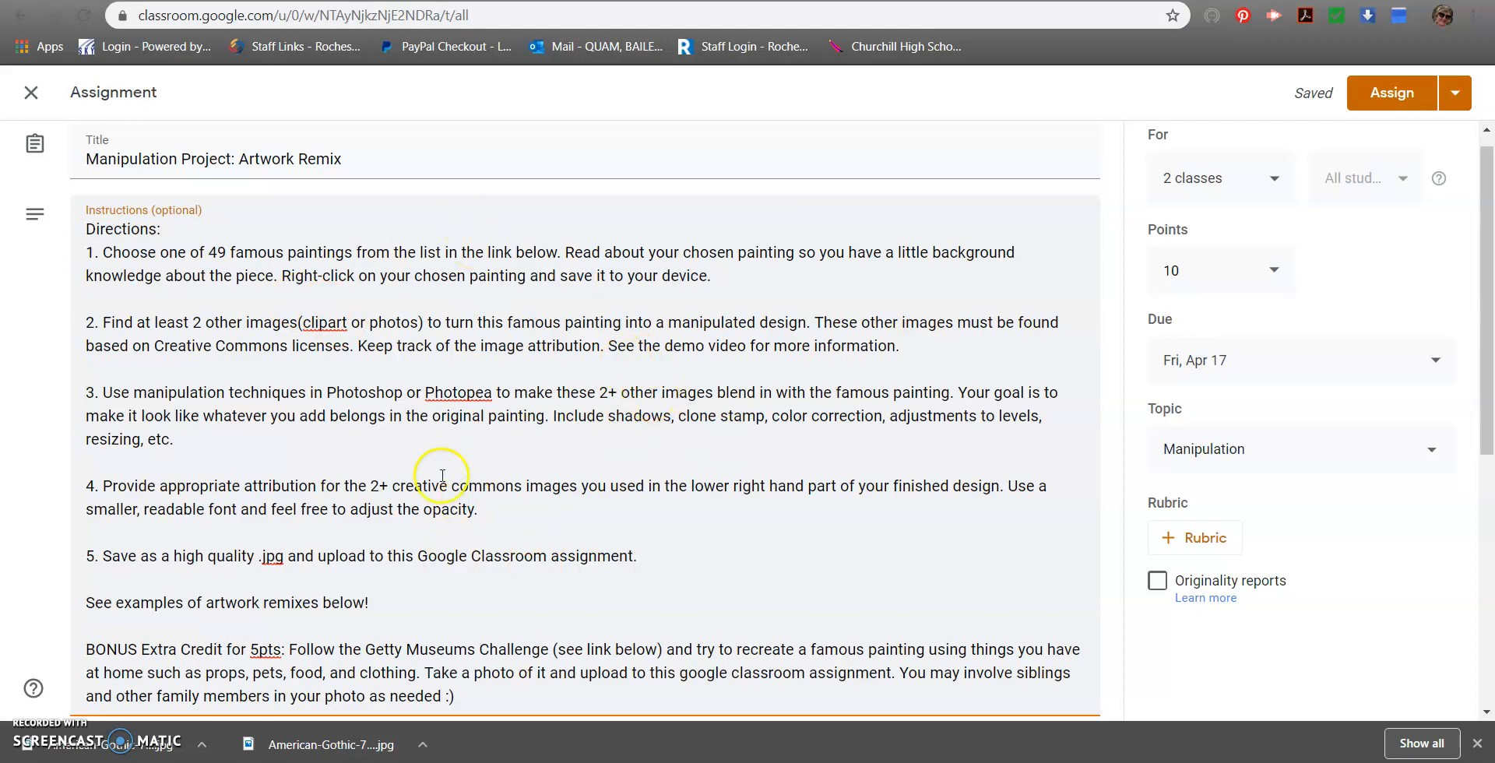
scroll(498, 520, down, 1)
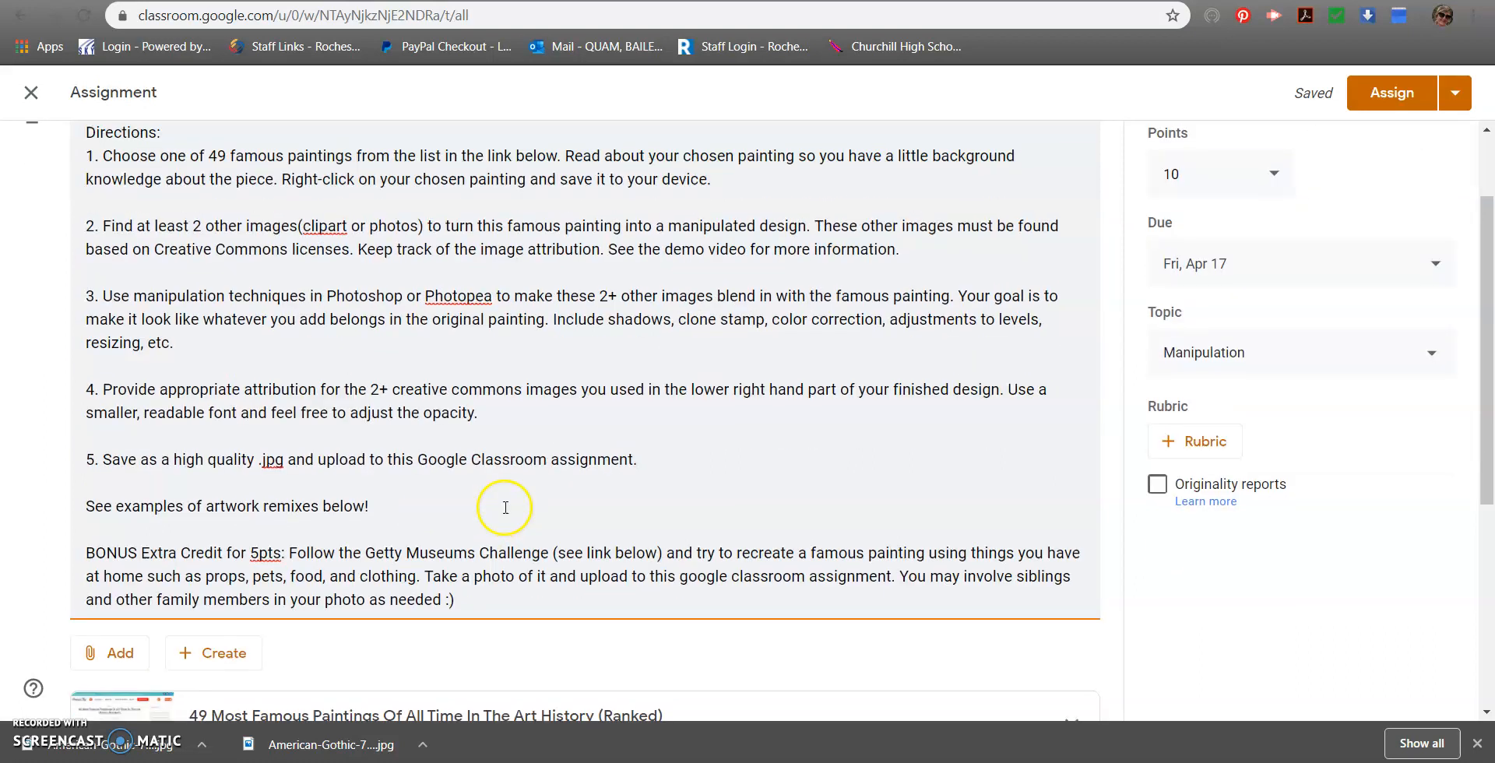
scroll(506, 509, up, 1)
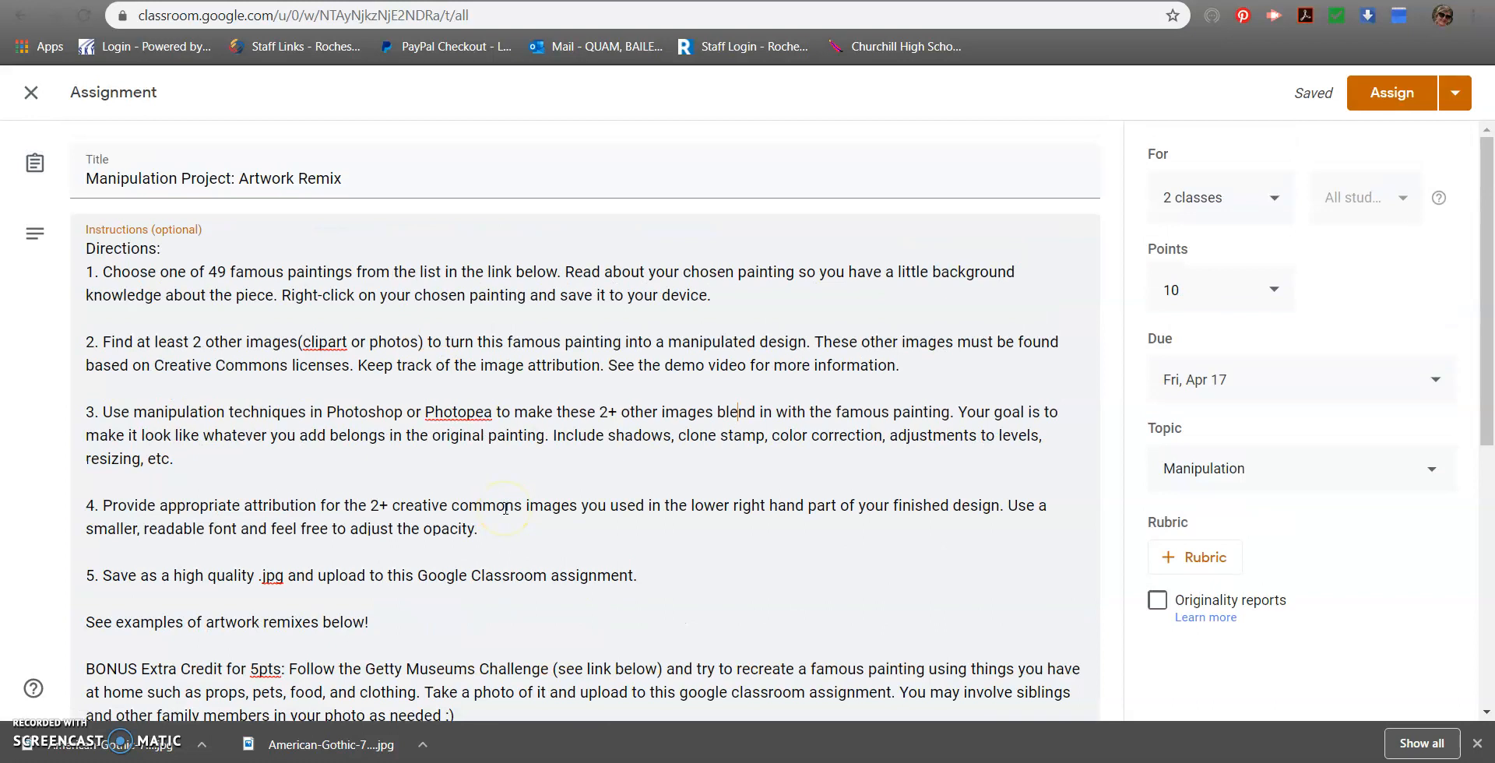
scroll(483, 490, down, 2)
scroll(491, 488, up, 2)
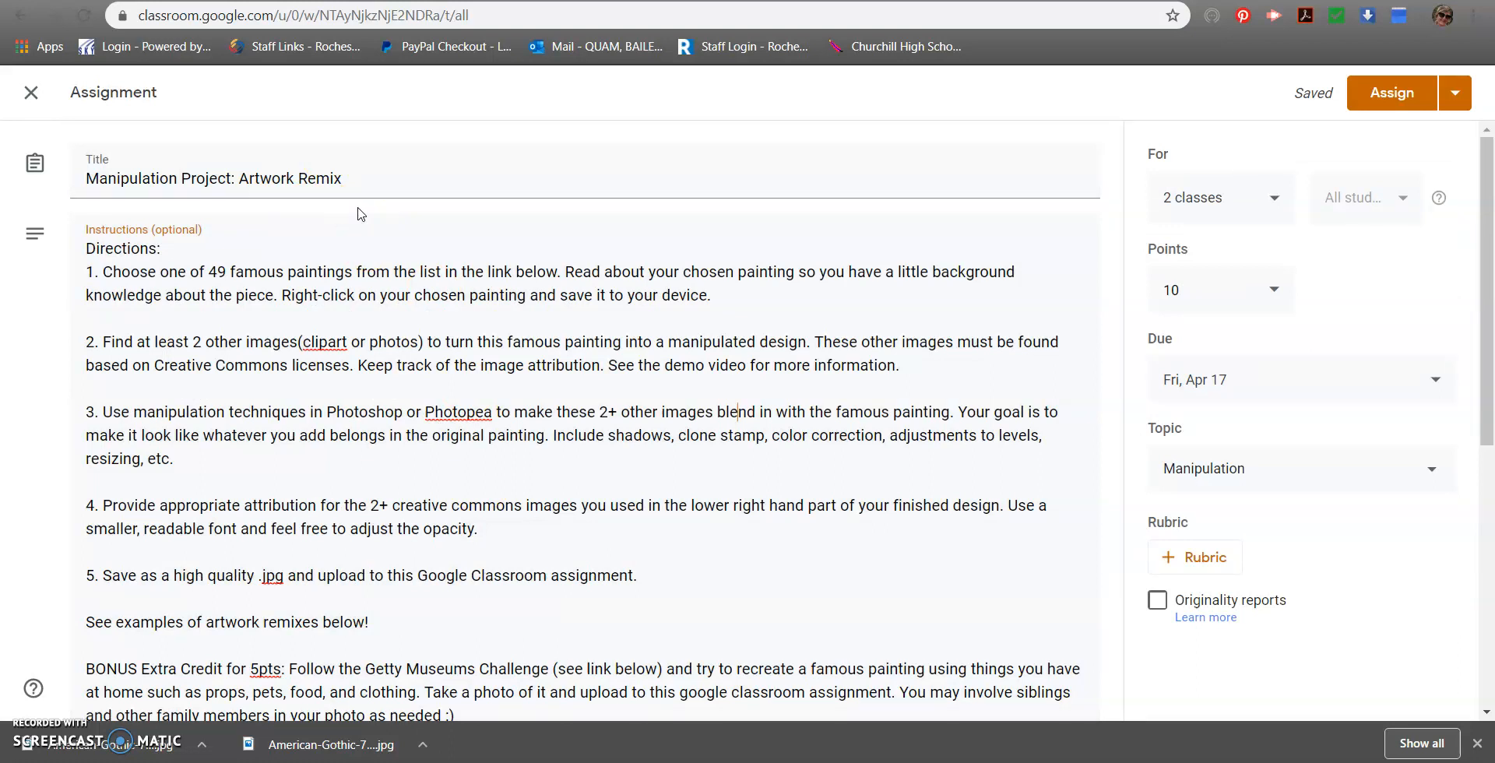
click(405, 265)
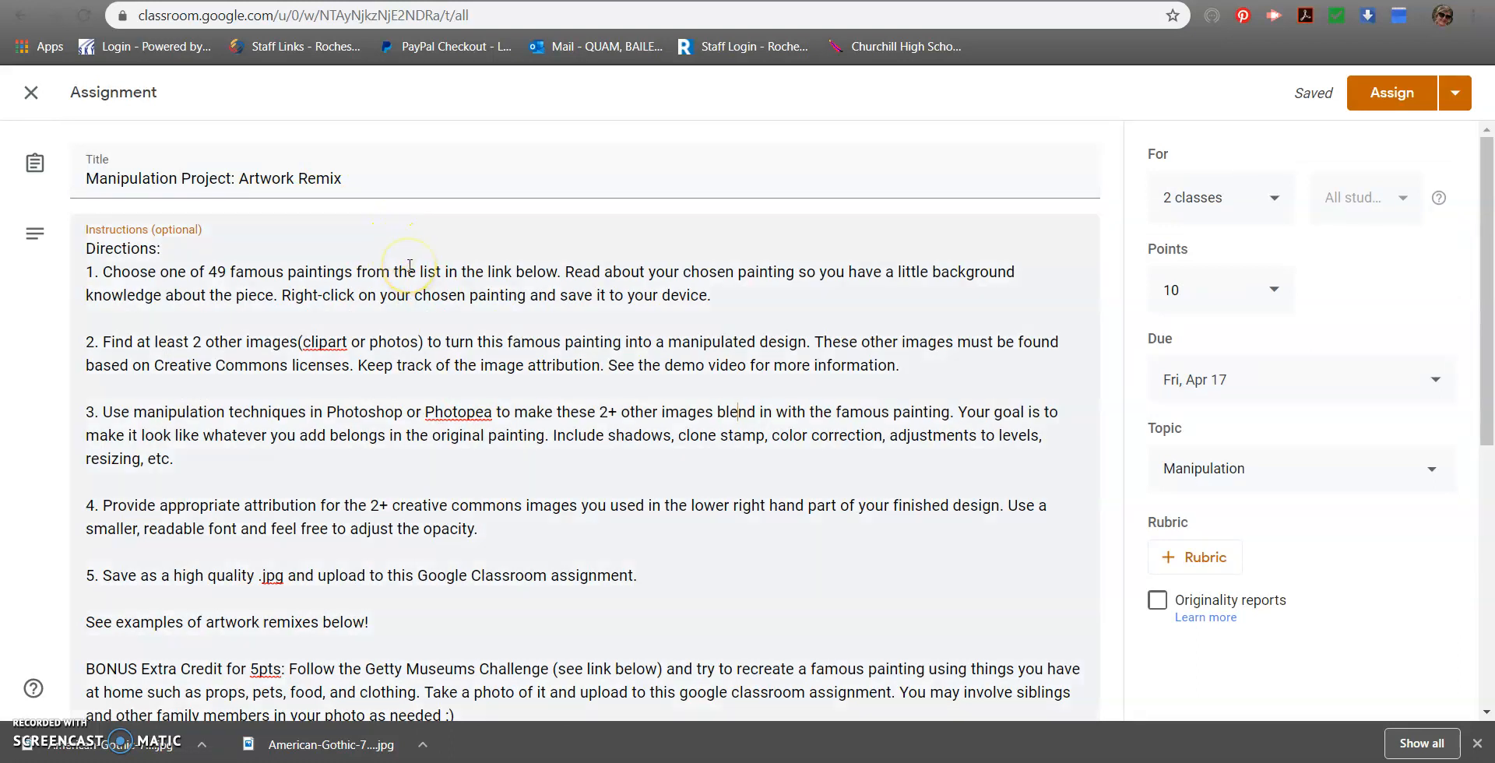